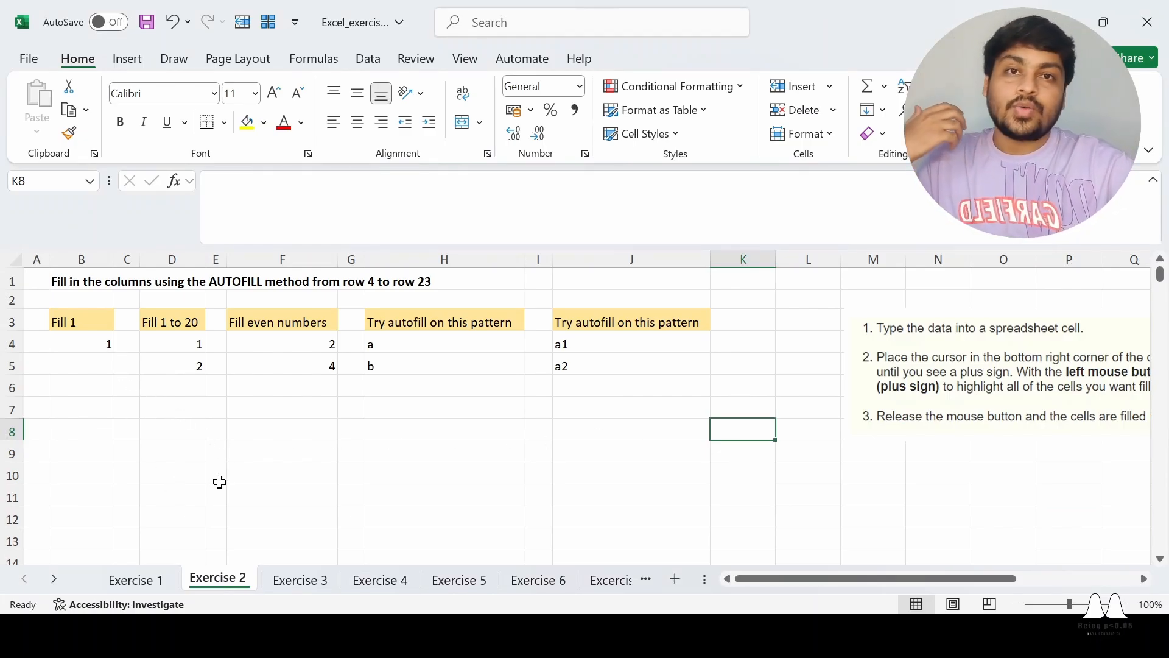
left_click(128, 407)
left_click(101, 345)
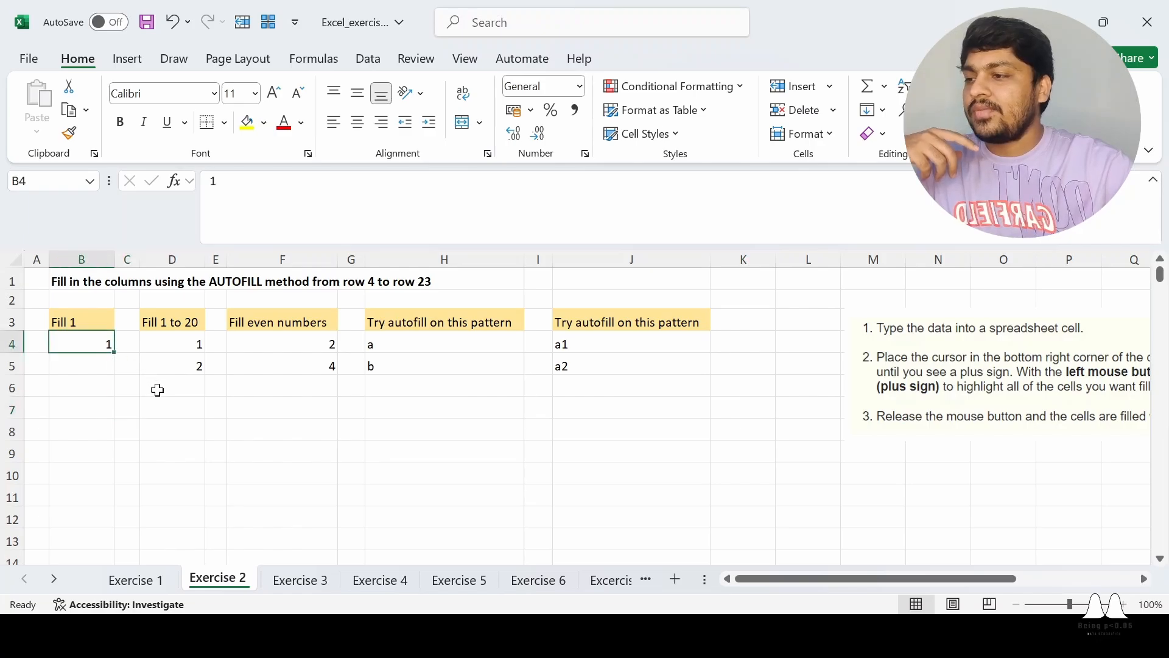
scroll(106, 379, "down", 3)
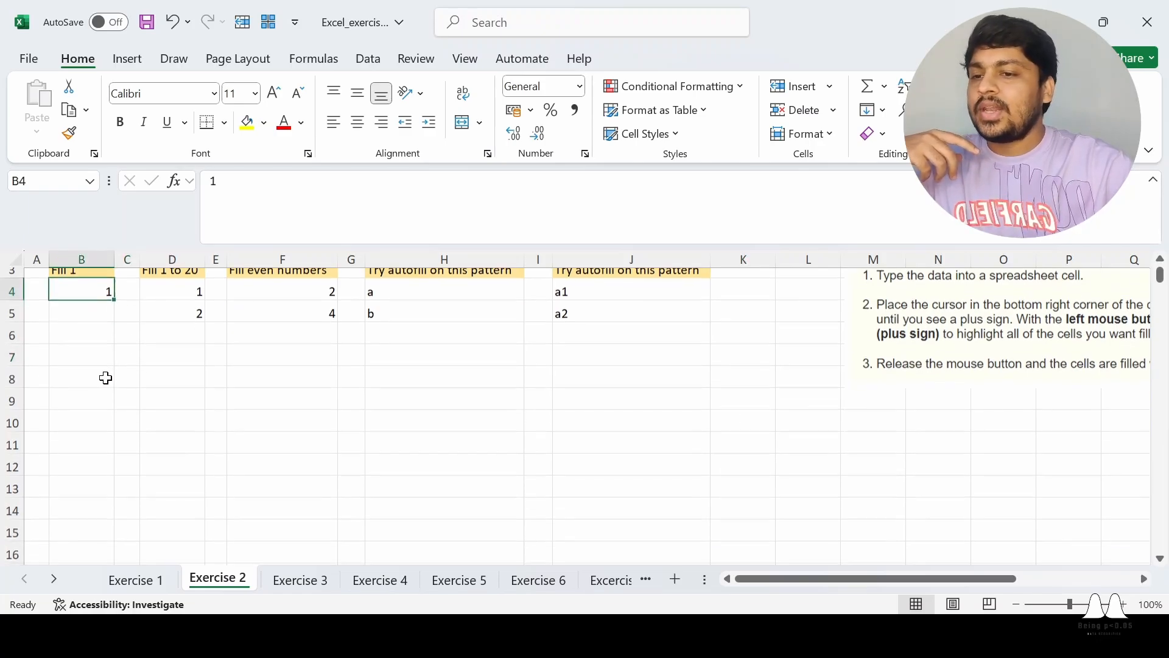
left_click(80, 532)
scroll(82, 530, "up", 3)
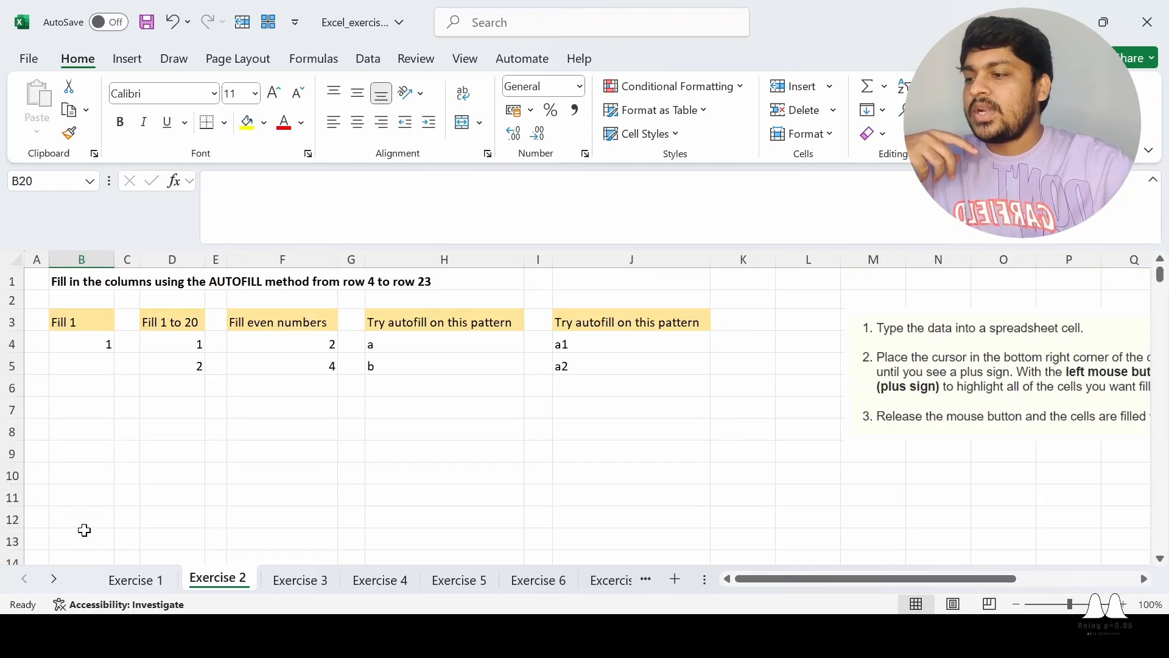
Step: Enter the value 1 individually into each cell of the Fill 1 column from B5 down to B20
left_click(104, 364)
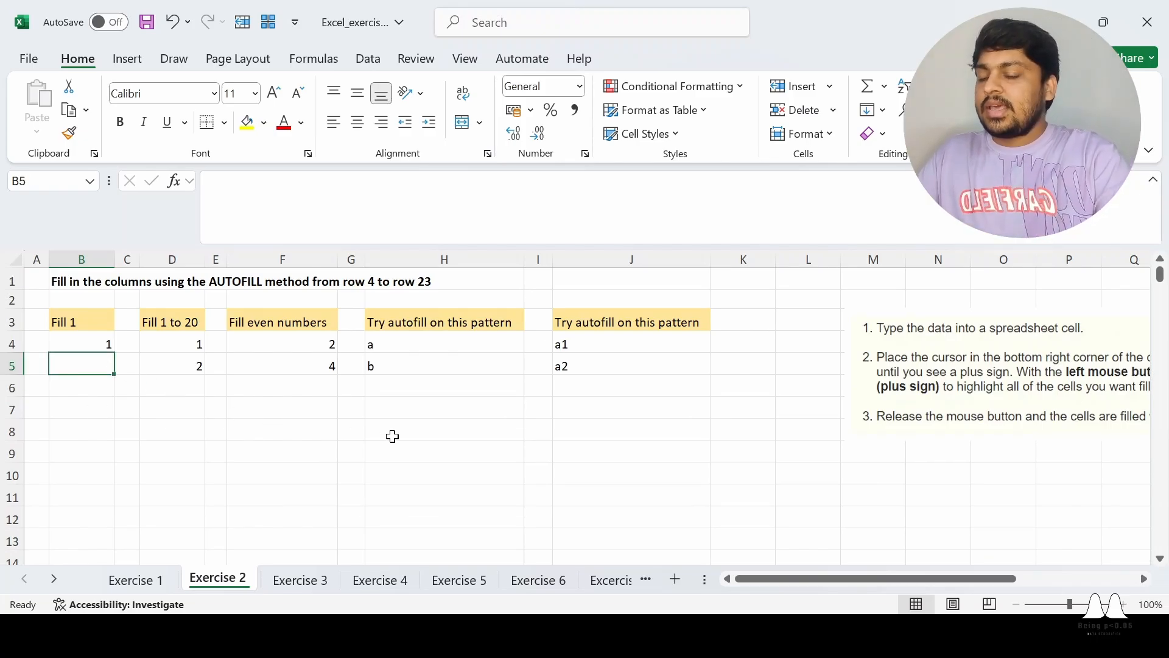
type("1")
key("Down")
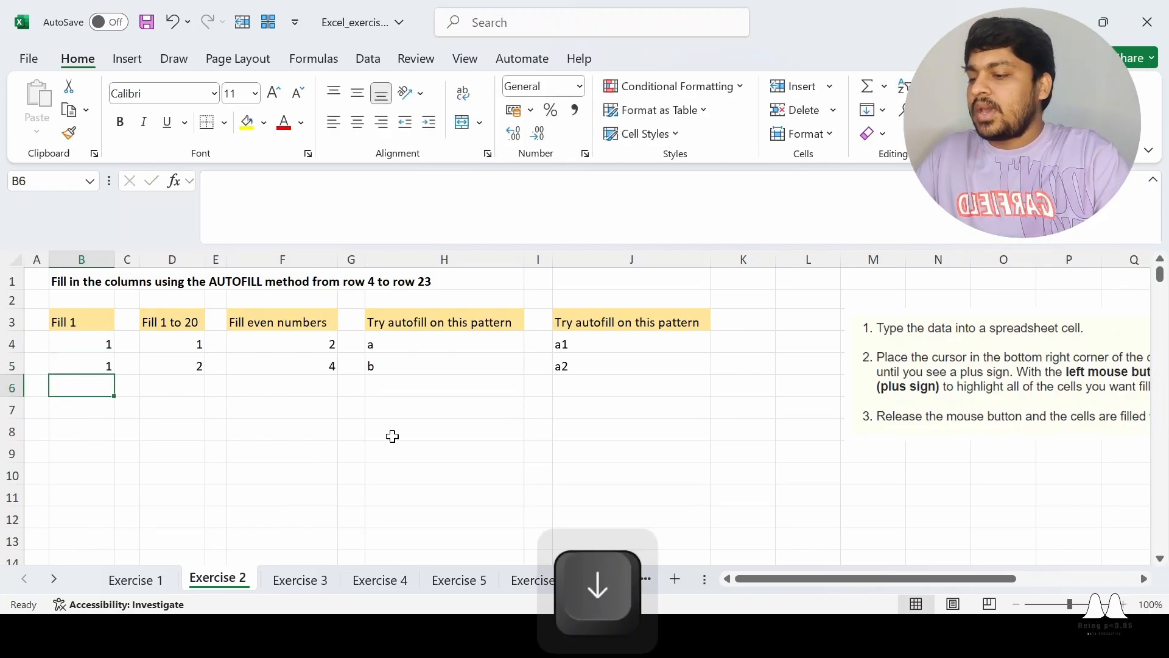
type("1")
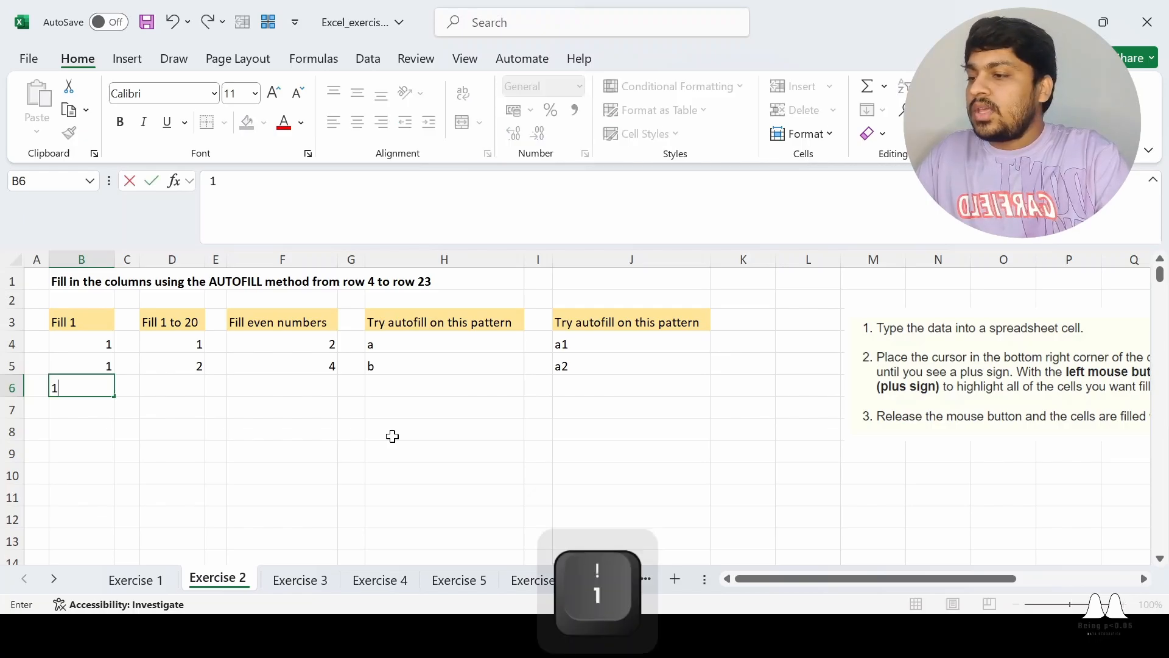
key("Down")
type("1")
key("Down")
type("1")
key("Down")
type("1")
key("Down")
type("1")
key("Down")
type("1")
key("Down")
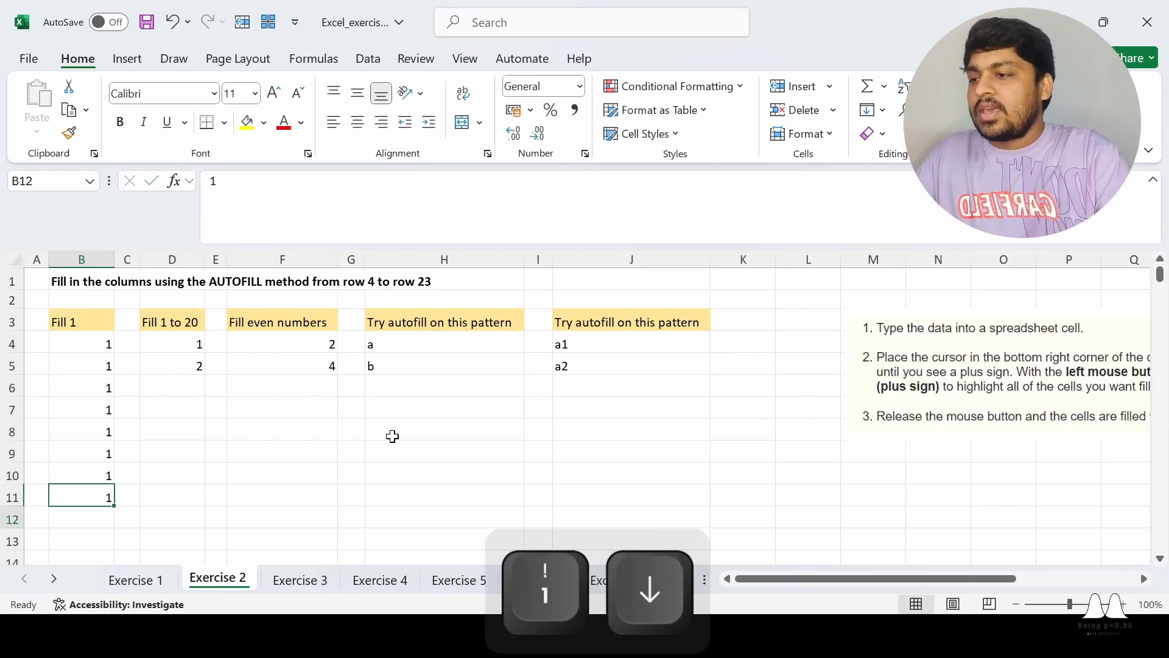
type("1")
key("Down")
type("1")
key("Down")
type("1")
key("Down")
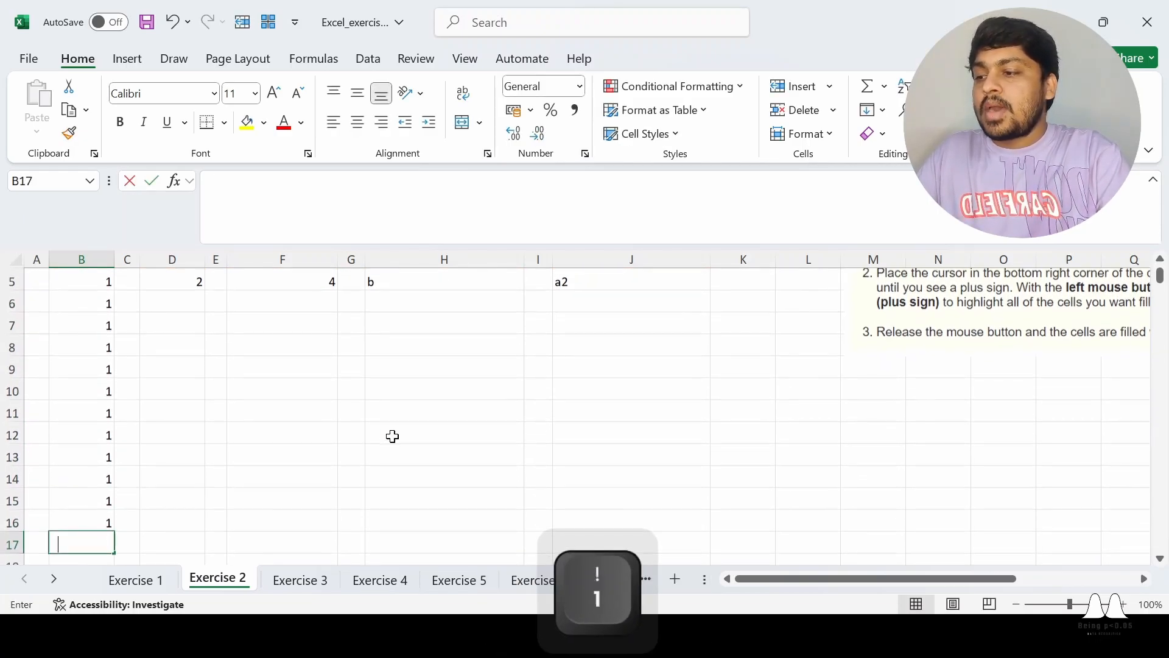
type("1")
key("Down")
type("1")
key("Down")
key("1")
key("Down")
type("1")
key("Down")
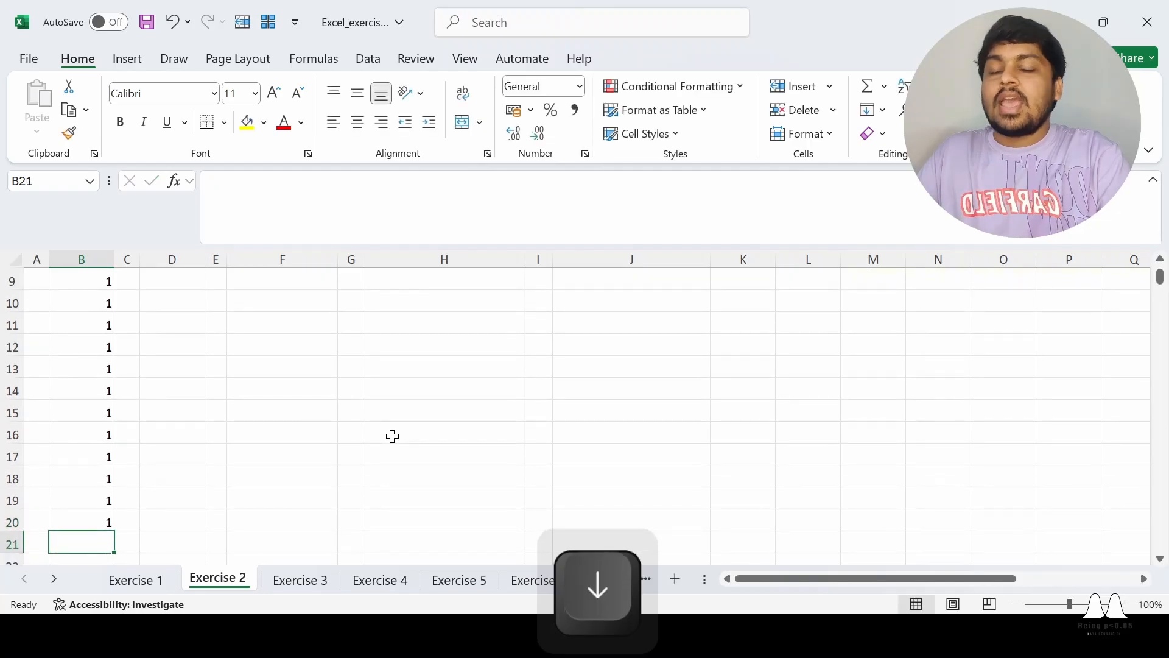
Step: Clear the manually entered values from cells B5 to B20, keeping the 1 in B4
key("Up")
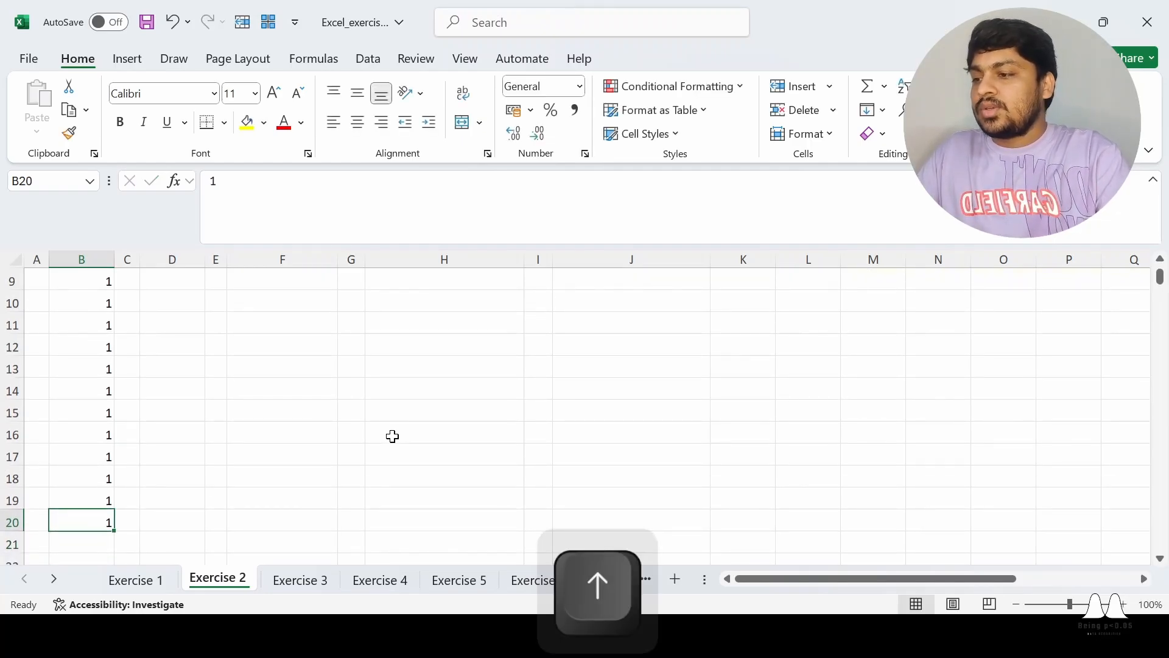
key("shift+Up")
key("shift+Up")
key("shift+Up")
key("shift+Up")
key("shift+Up")
key("shift+Up")
key("shift+Up")
key("shift+Up")
key("shift+Up")
key("shift+Up")
key("shift+Up")
key("shift+Up")
key("shift+Up")
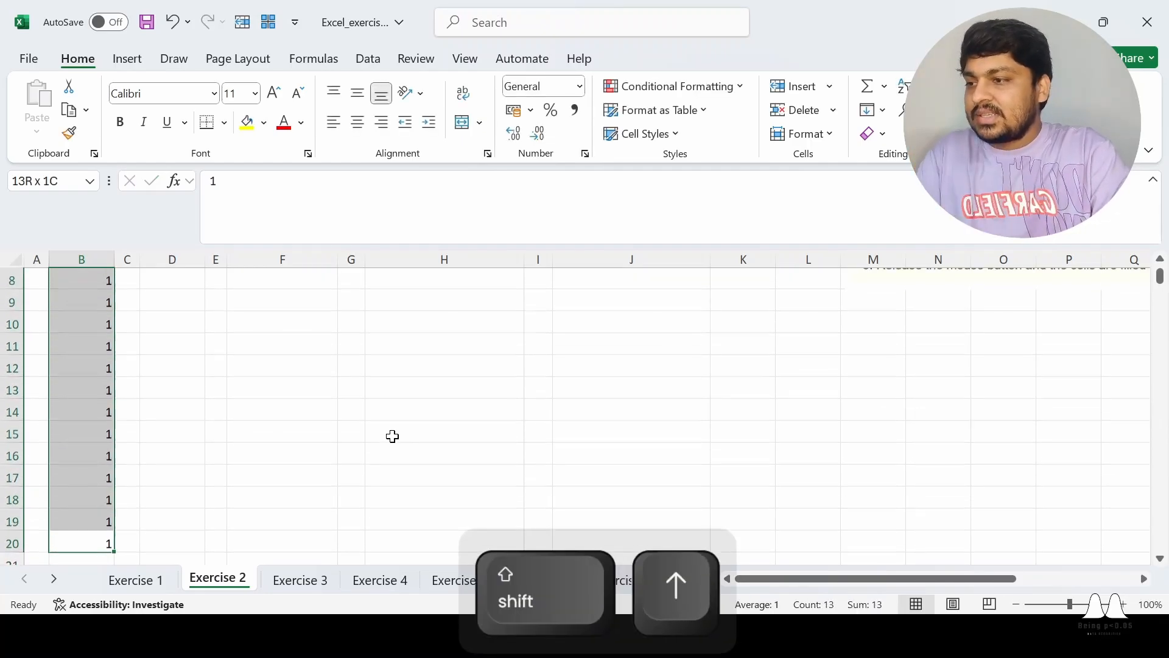
key("shift+Up")
key("shift+Up")
key("shift+Up")
key("shift+Up")
key("shift+Down")
key("shift+Down")
key("shift+Down")
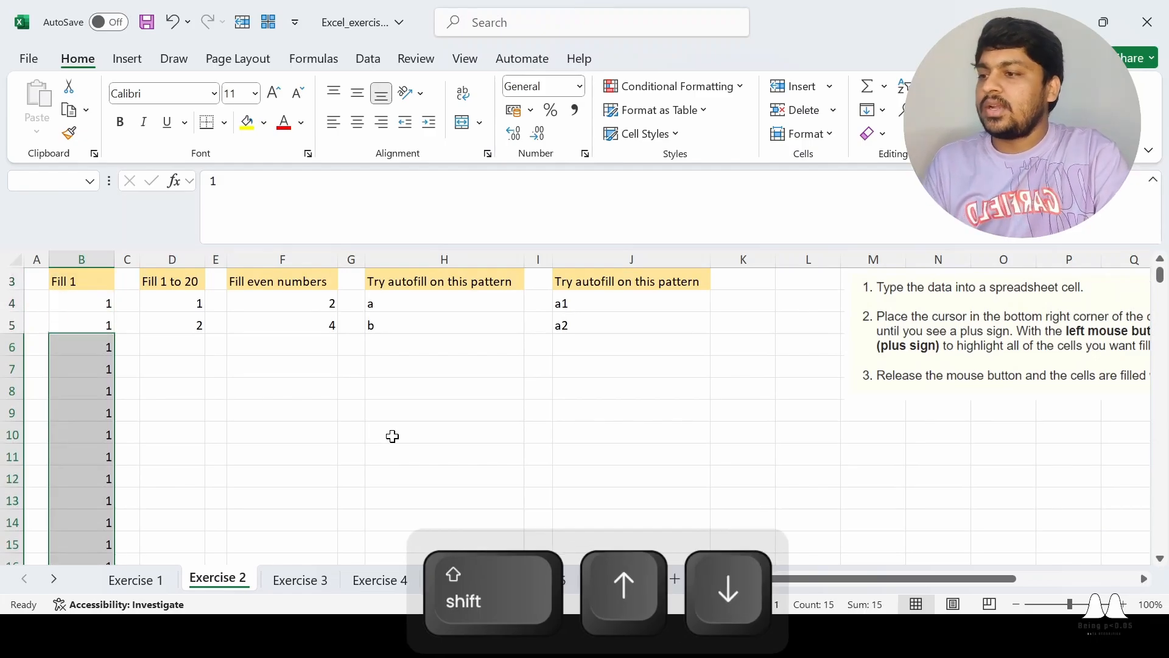
key("shift+Up")
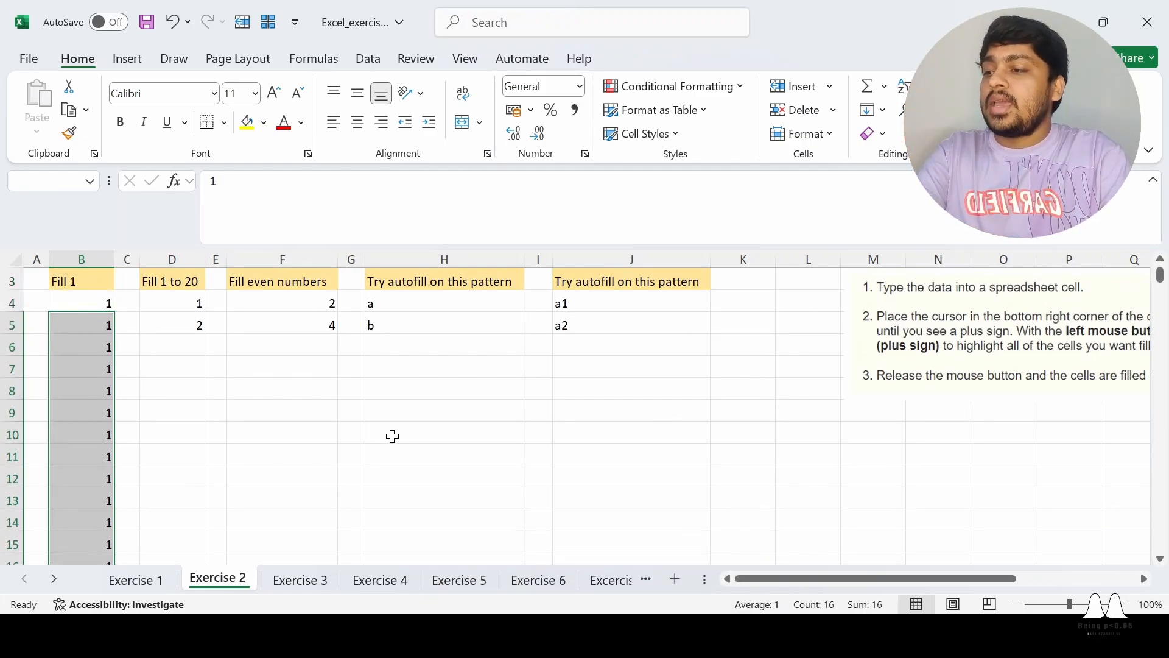
key("Delete")
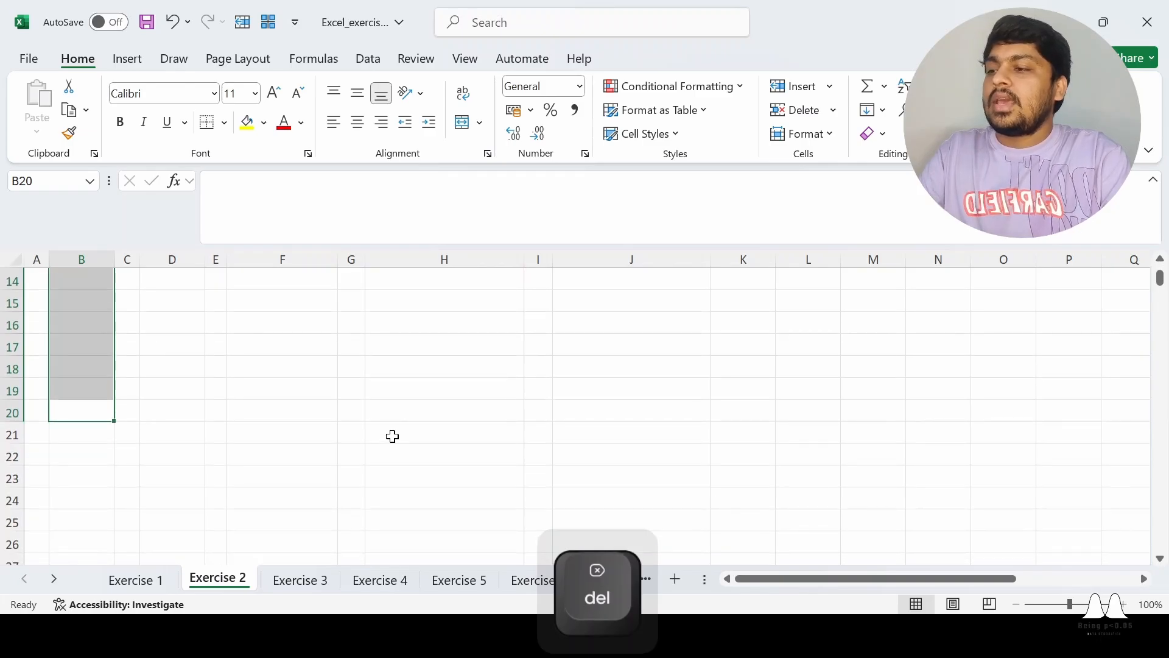
scroll(393, 436, "up", 5)
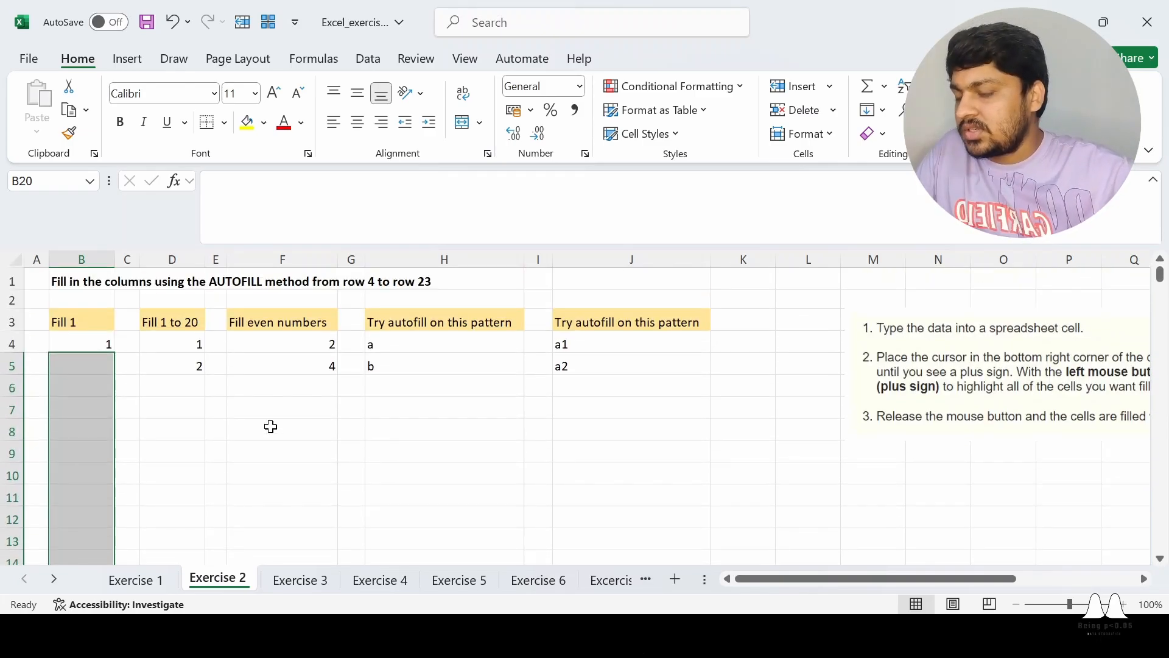
left_click(269, 426)
left_click(92, 356)
left_click(98, 338)
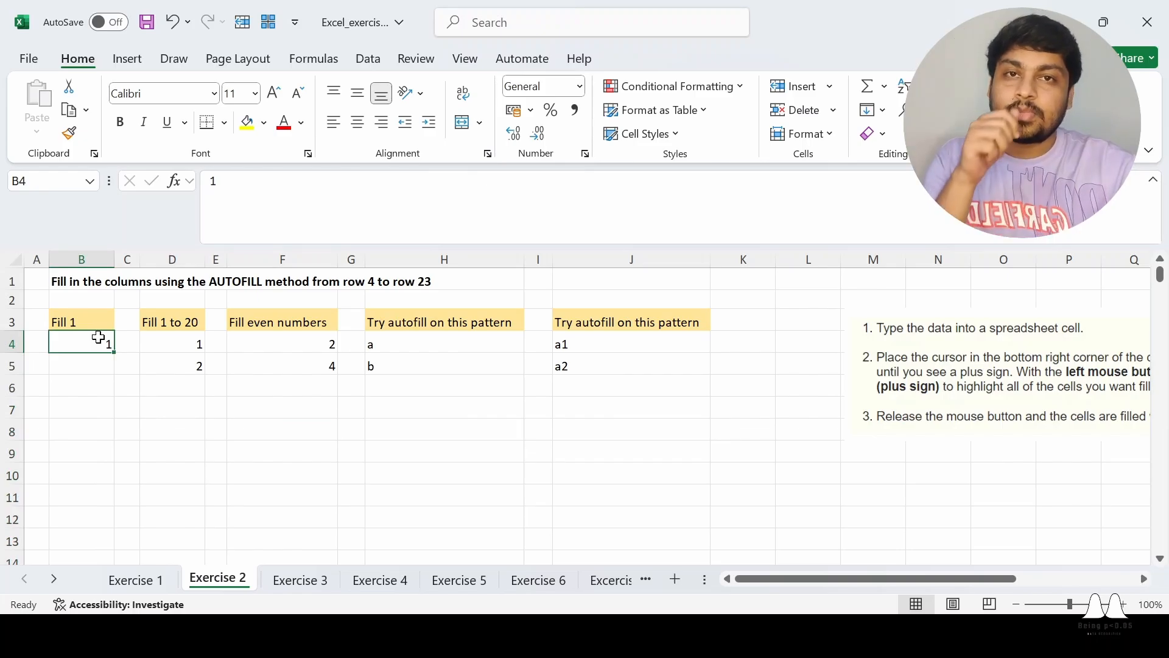
left_click(162, 415)
Step: Copy the 1 in cell B4 and paste it into the range B5 to B20
left_click(91, 346)
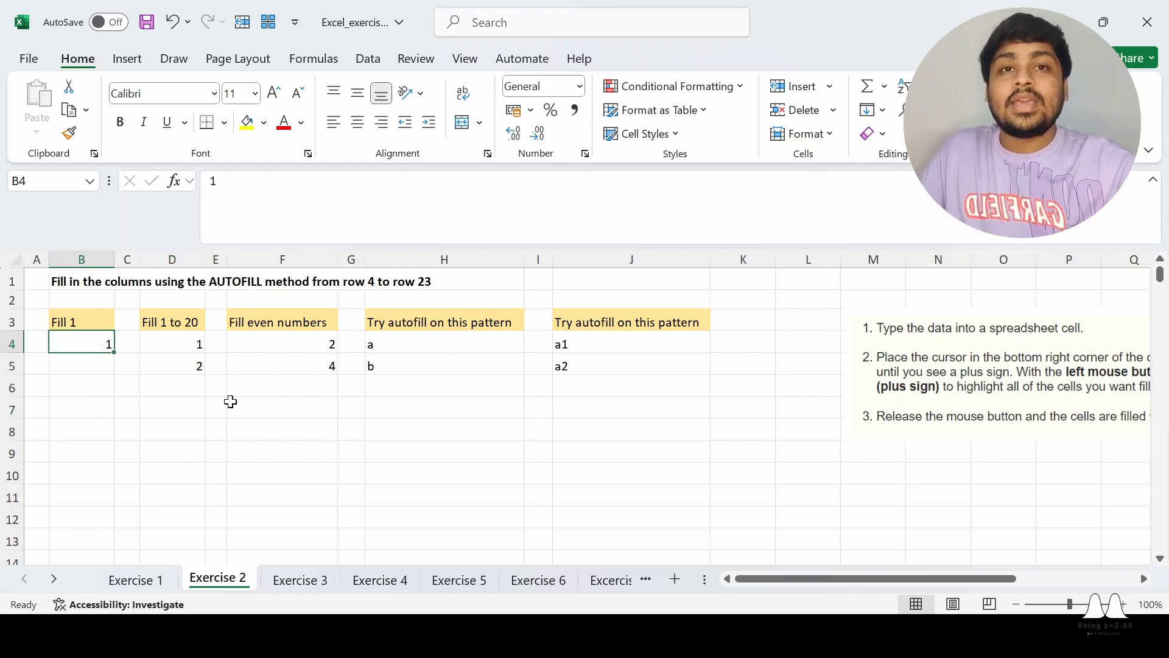
key("ctrl")
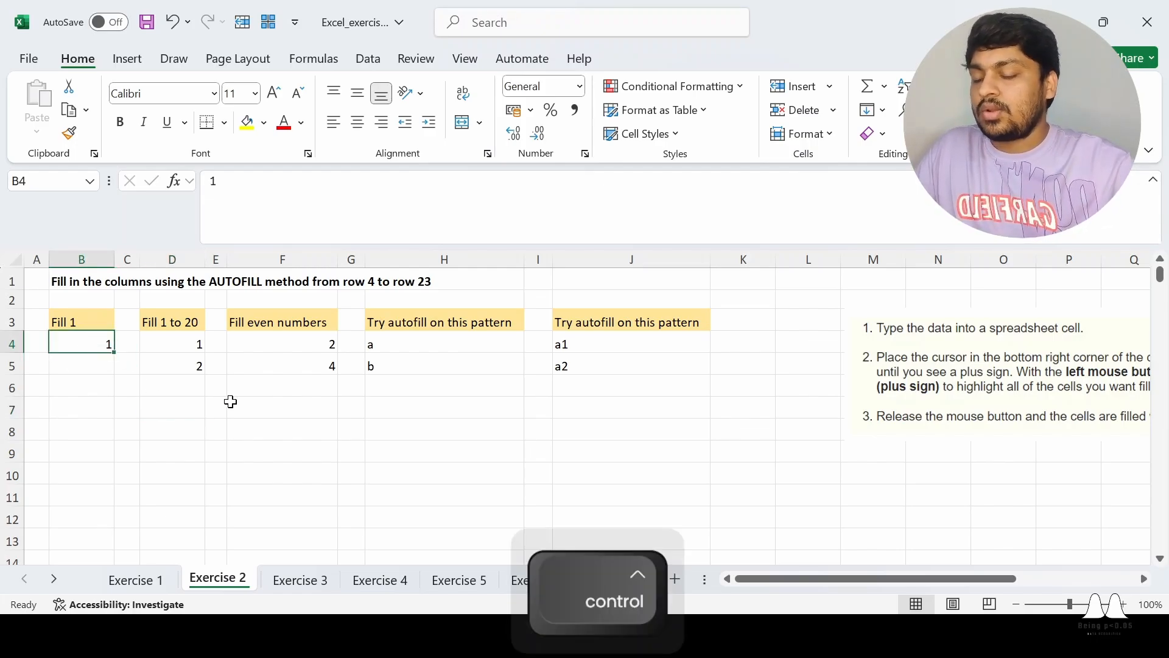
key("ctrl+c")
key("Down")
key("shift+Down")
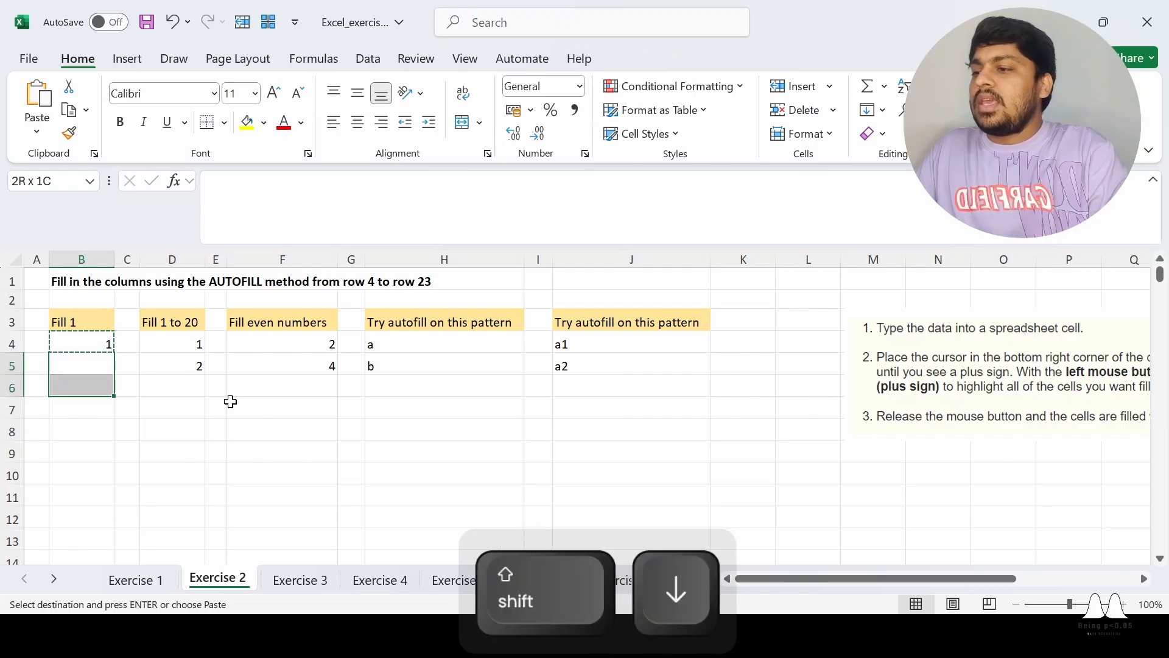
key("shift+Down")
key("shift+Down")
key("Down")
key("Up")
key("Up")
key("Down")
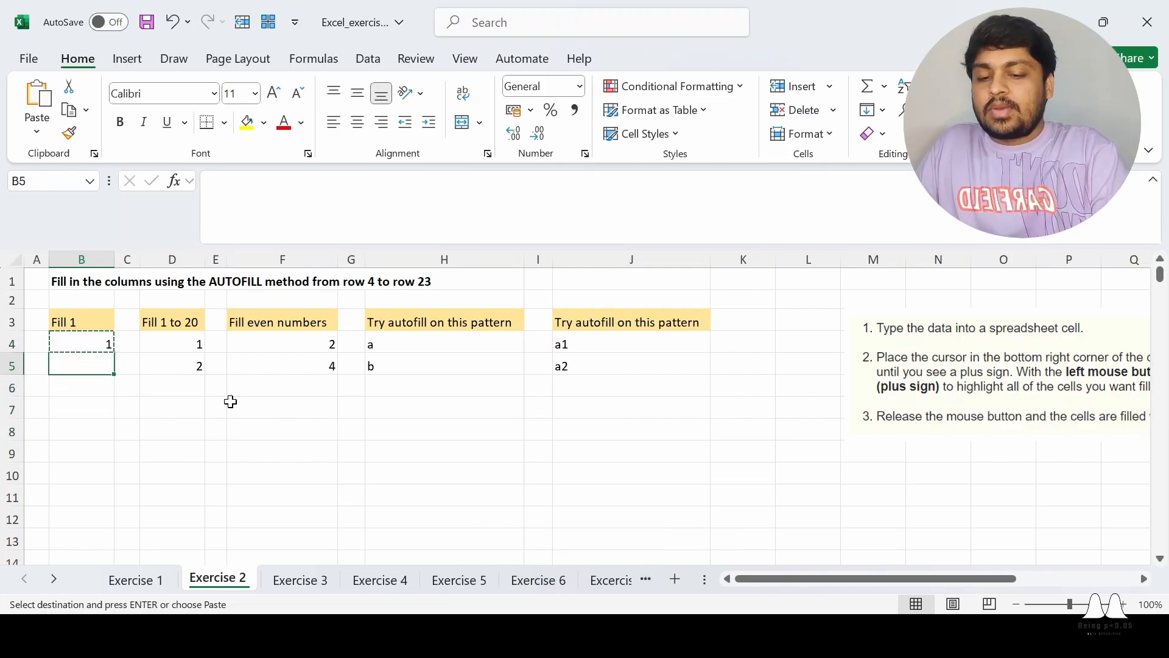
key("shift")
key("shift+Down")
key("shift+Down")
key("shift+Down")
key("shift+Down")
key("shift+Down")
key("shift+Down")
key("shift+Down")
key("shift+Down")
key("shift+Down")
key("shift+Down")
key("shift+Down")
key("shift+Down")
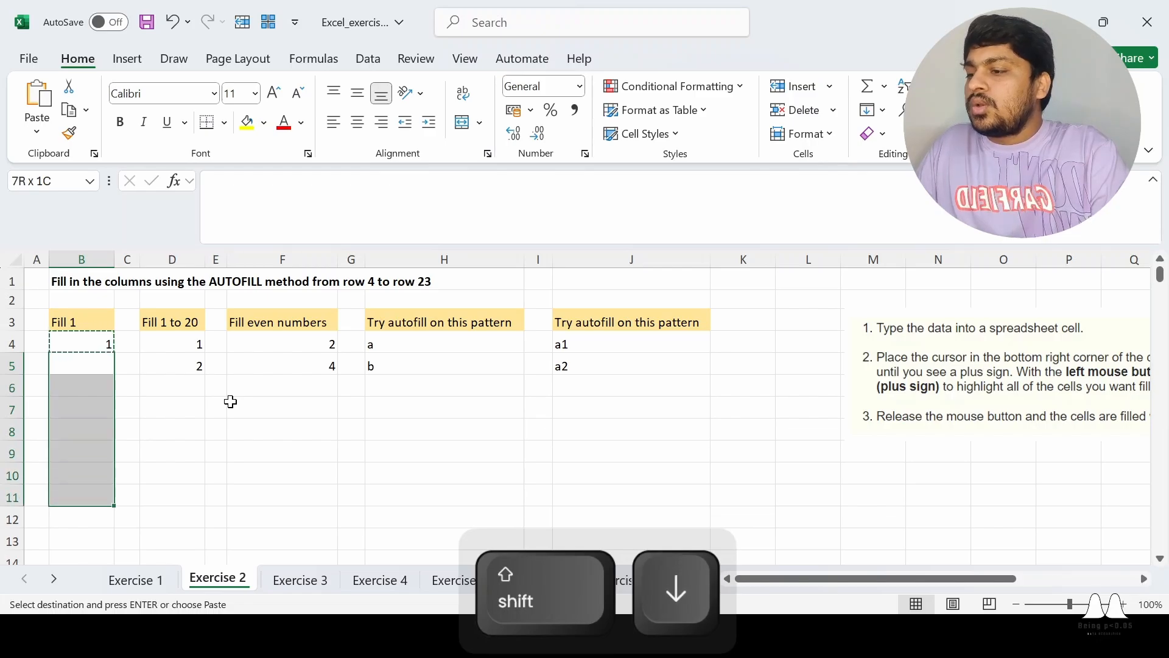
key("shift+Down")
key("shift+Down")
key("shift+Down")
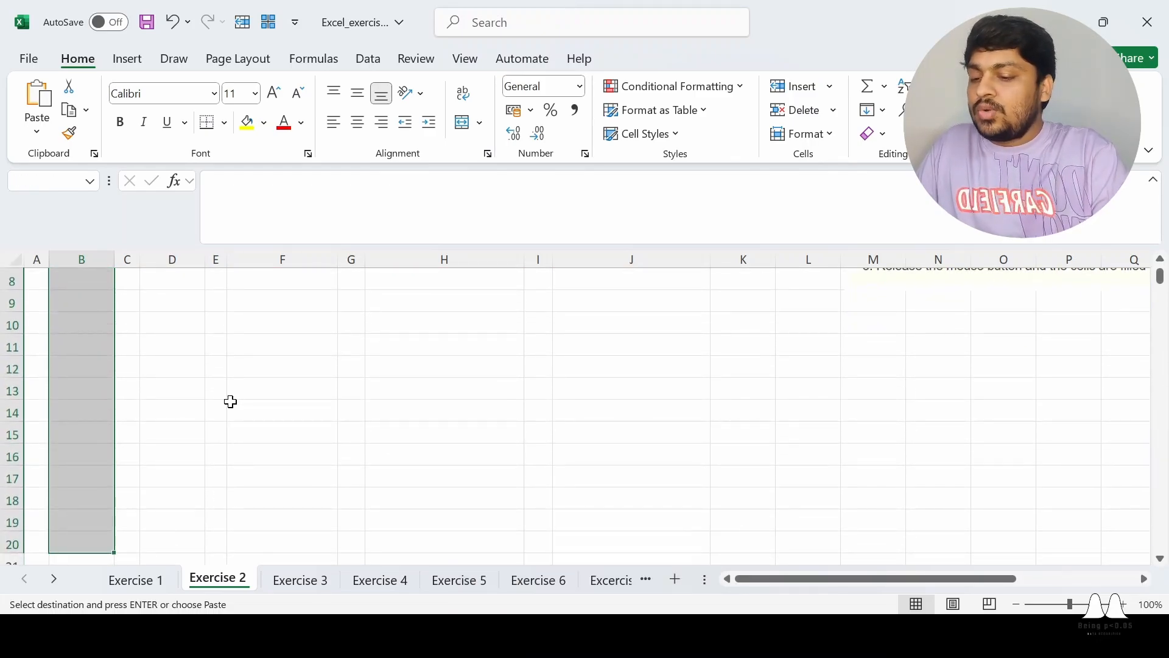
key("ctrl+v")
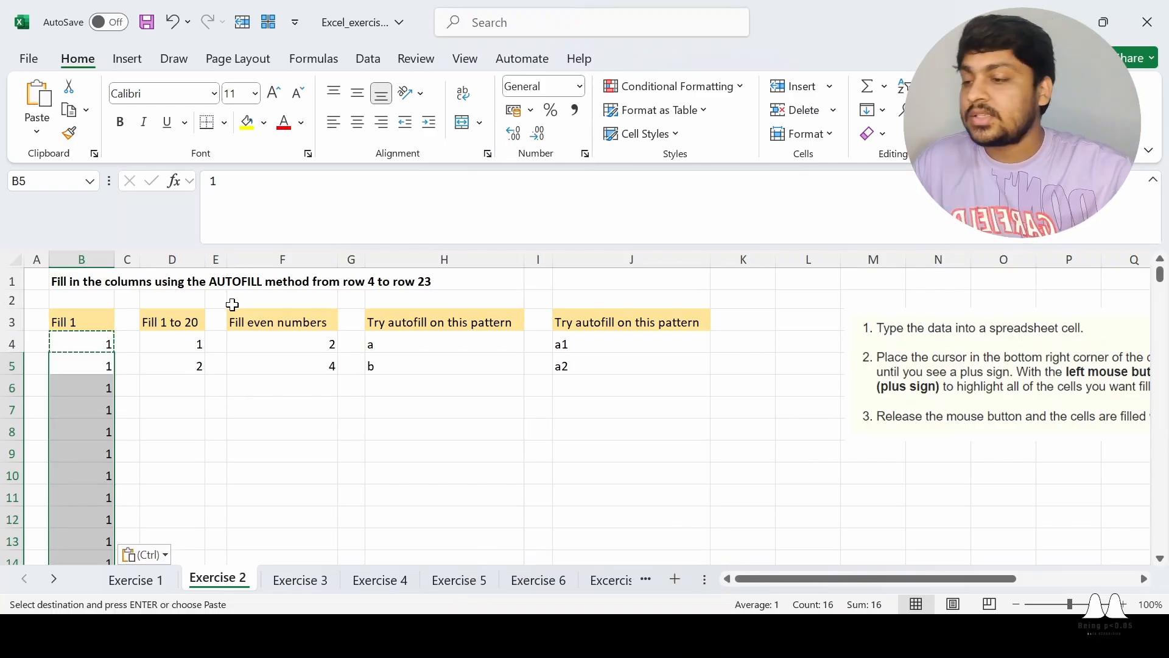
left_click(266, 450)
scroll(265, 450, "down", 1)
scroll(266, 451, "down", 4)
scroll(264, 449, "up", 5)
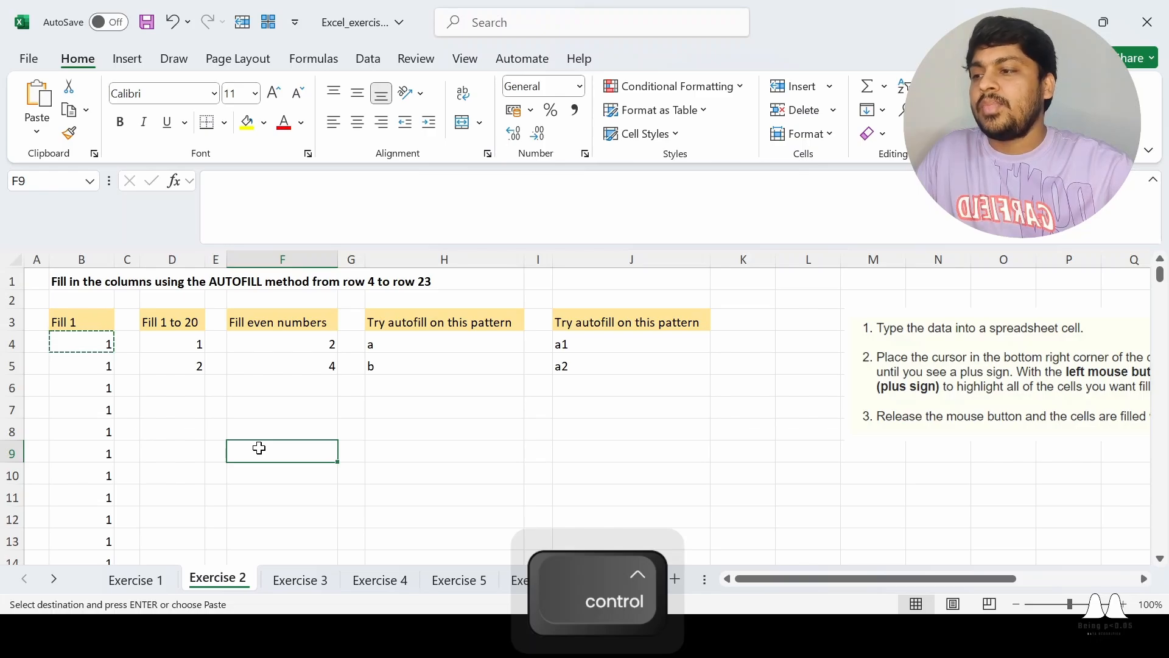
Step: Undo the paste in the Fill 1 column and cancel copy mode on cell B4
key("ctrl+z")
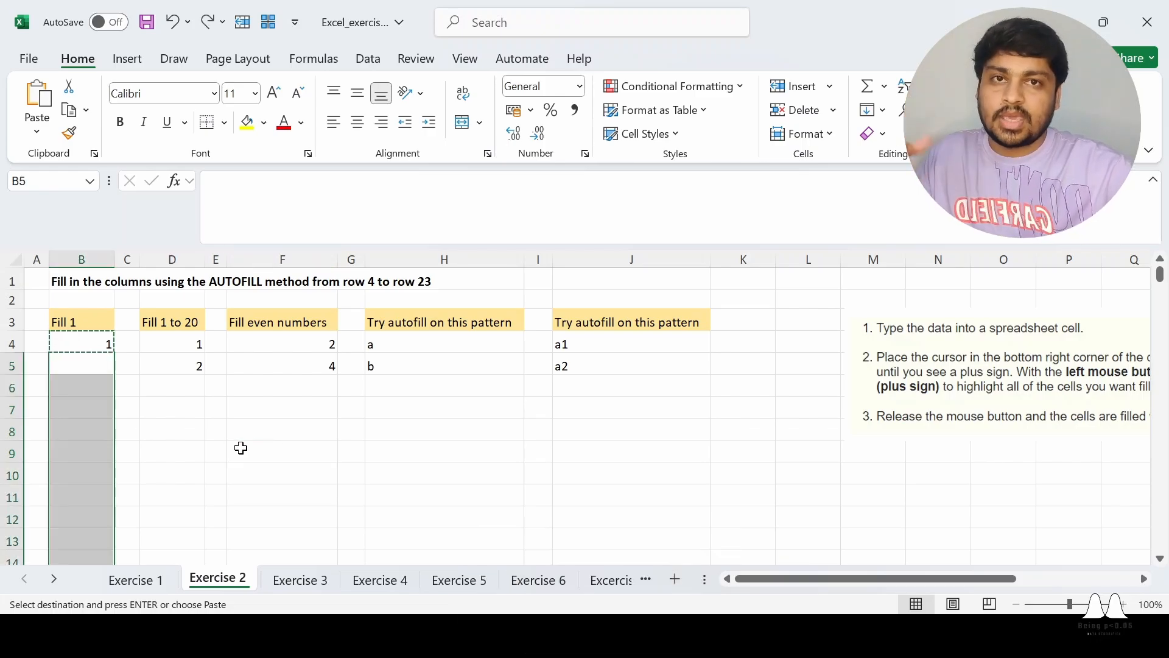
left_click(241, 448)
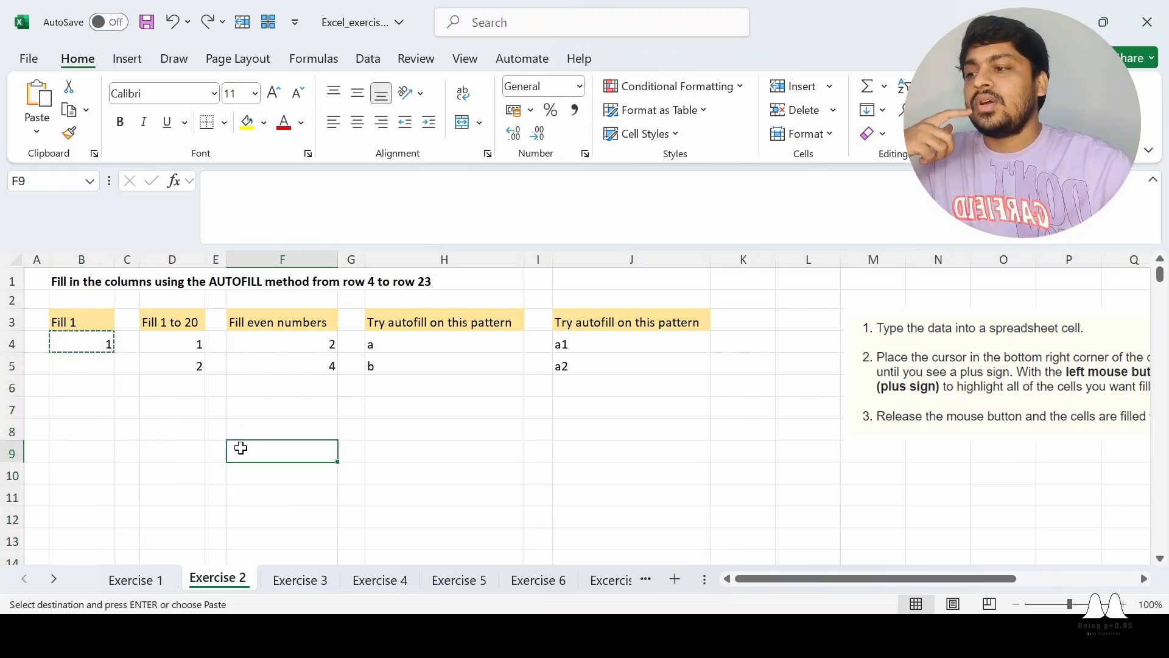
left_click(108, 447)
left_click(93, 343)
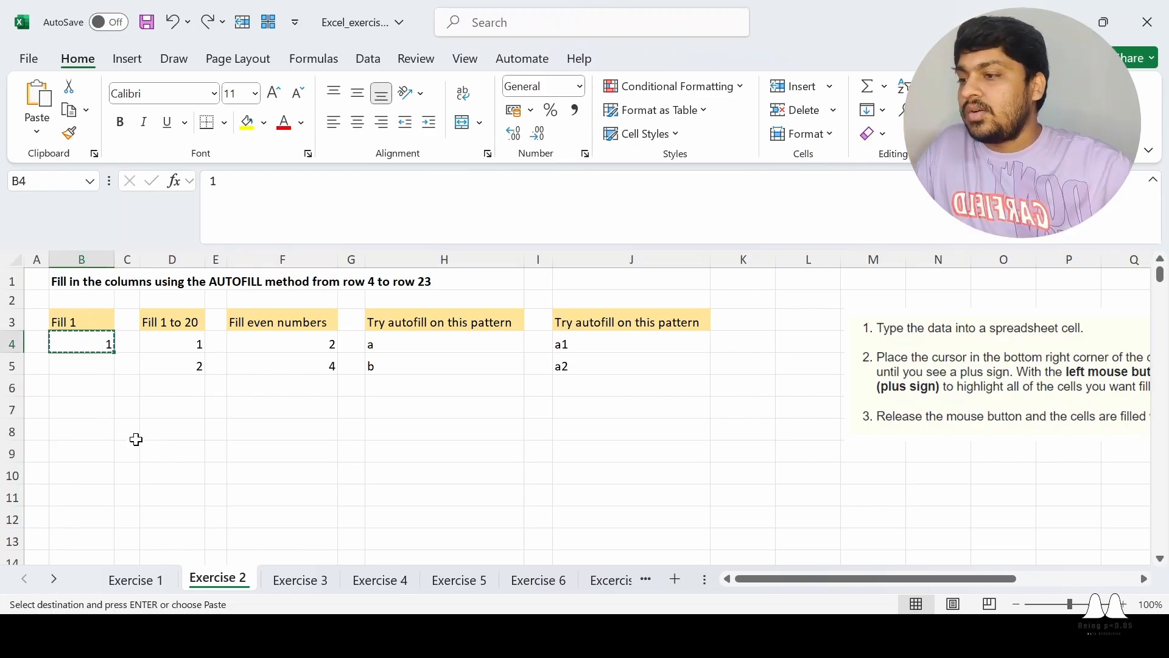
left_click(176, 449)
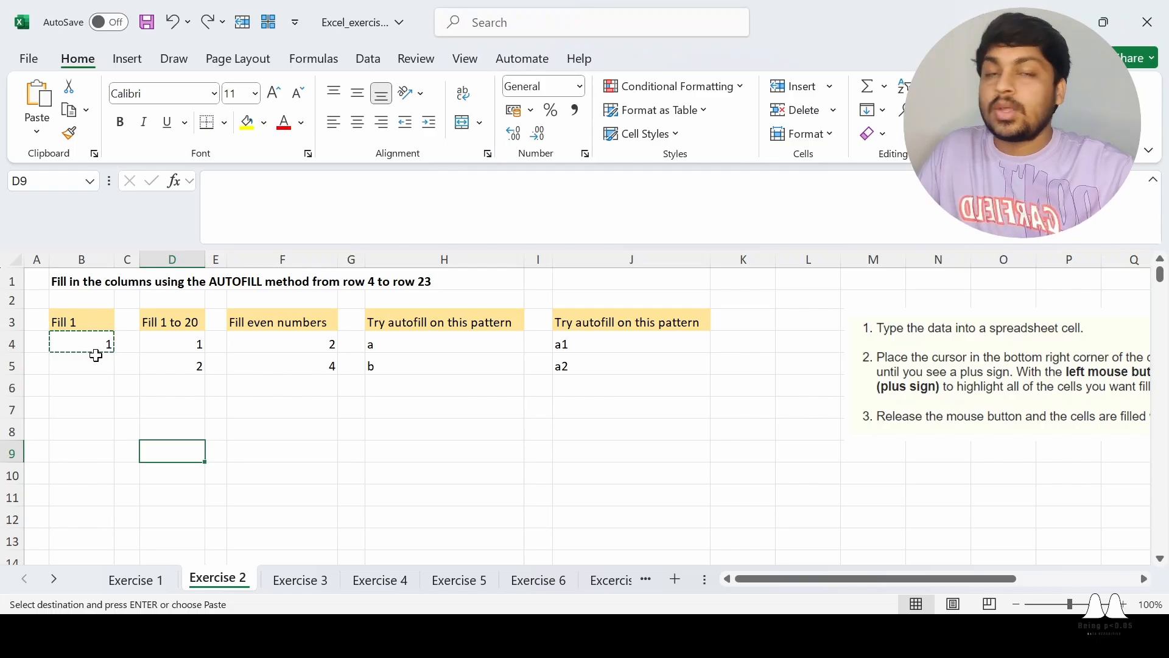
key("Escape")
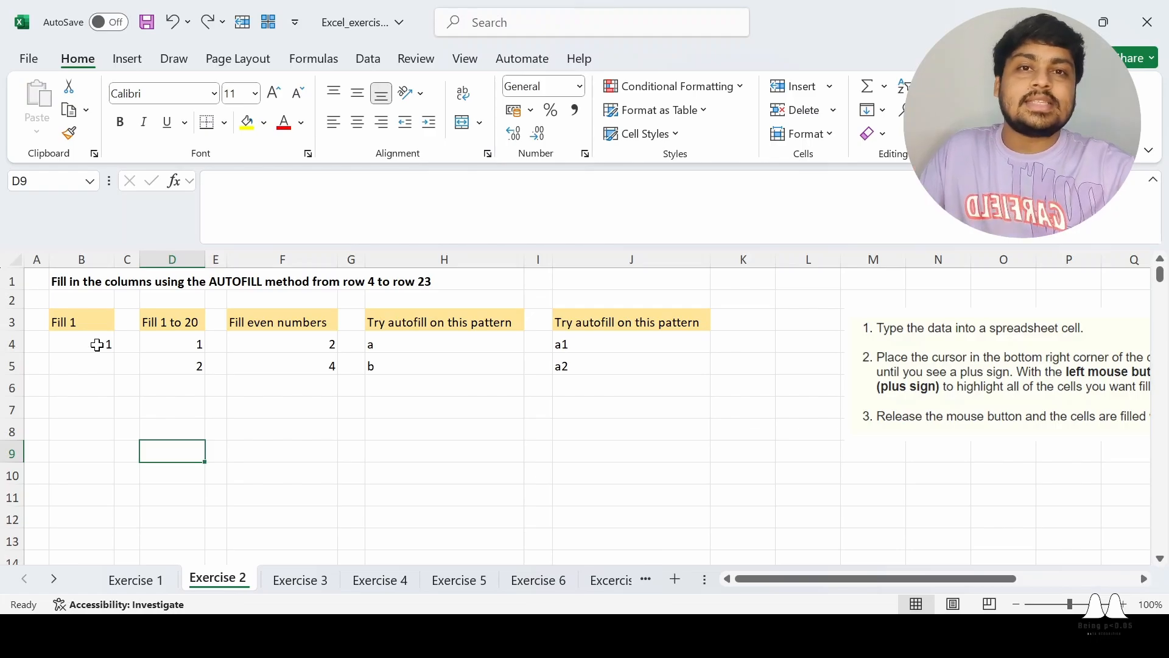
left_click(97, 346)
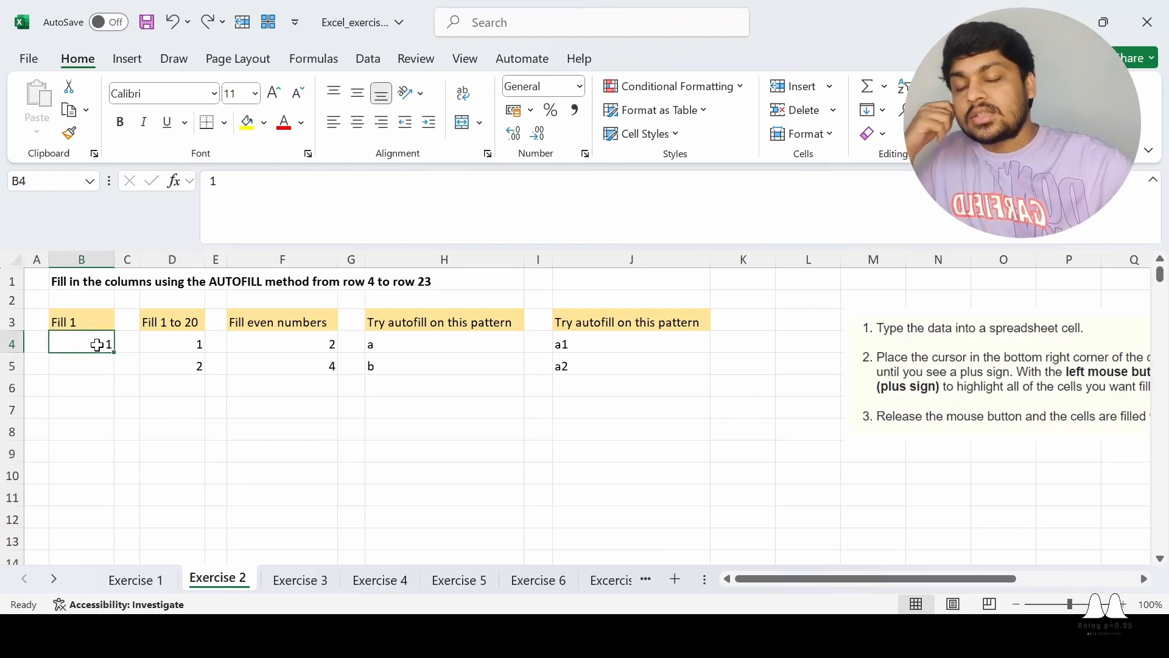
left_click(282, 450)
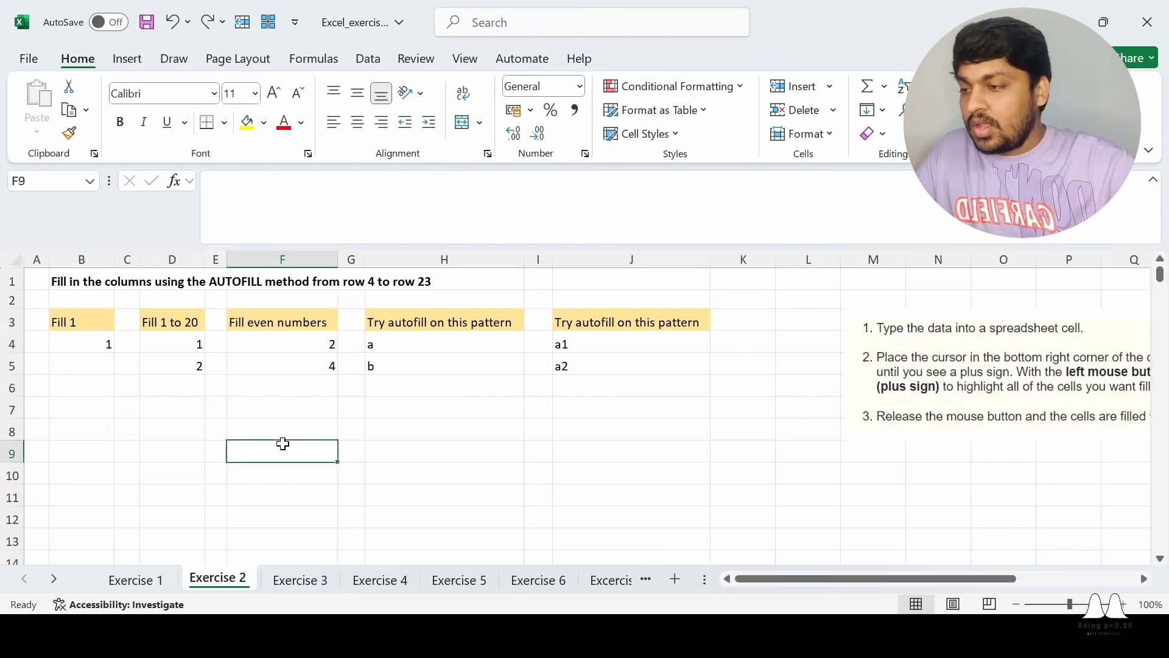
left_click(135, 473)
left_click(91, 433)
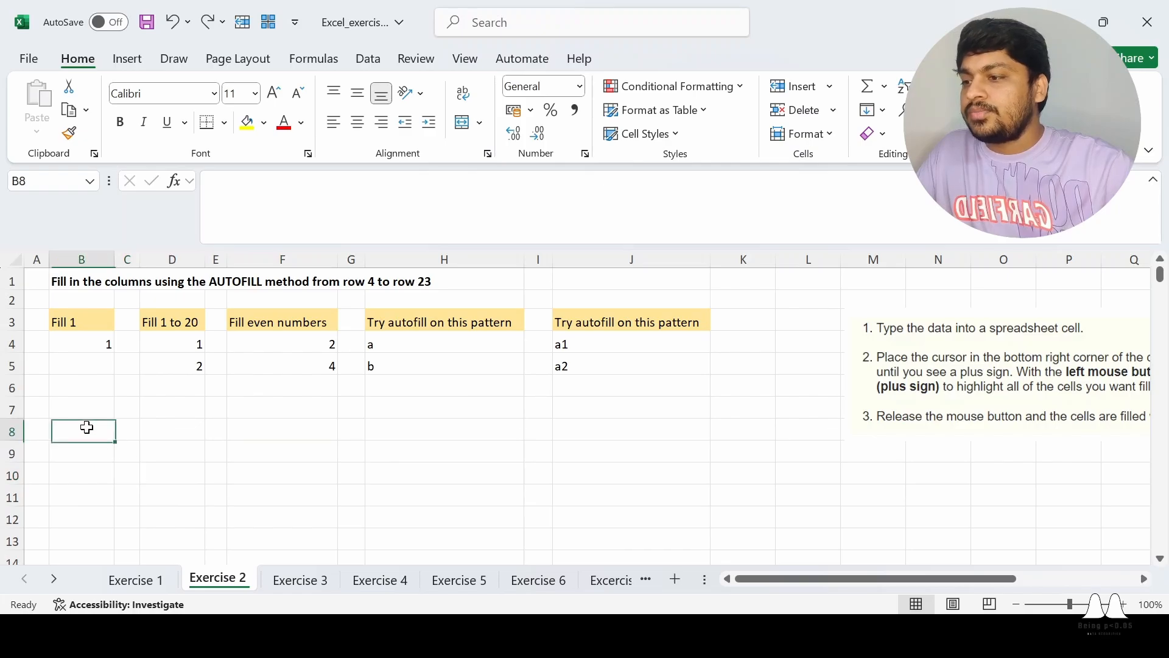
left_click(157, 392)
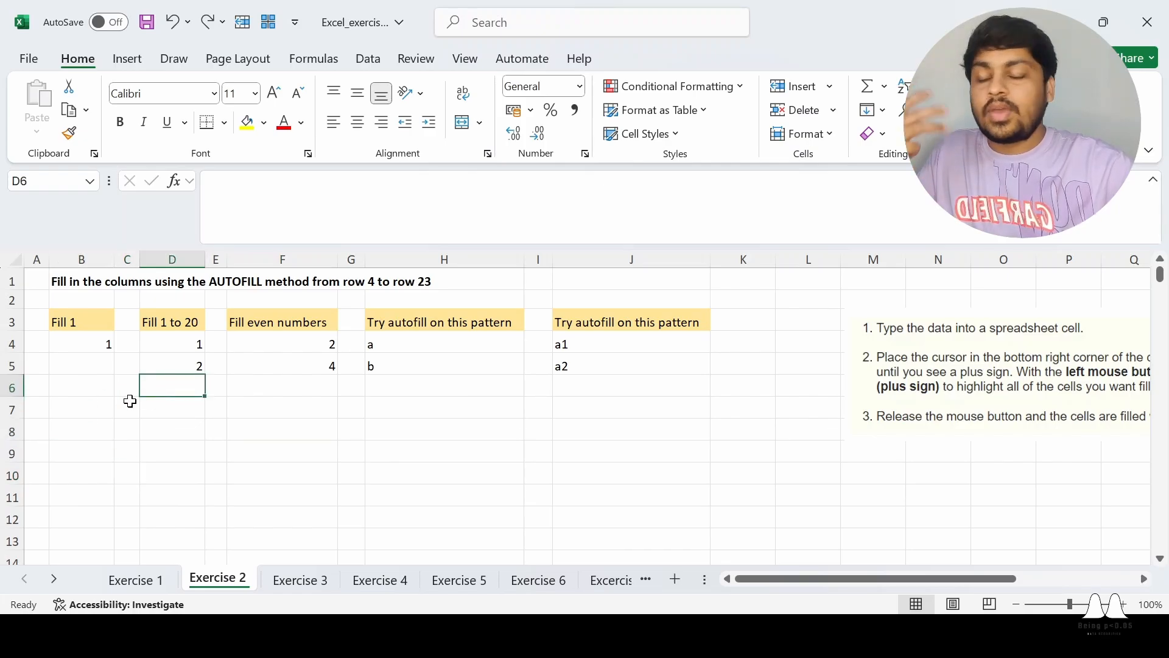
Step: Autofill the Fill 1 column from cell B4 down to B20 with the value 1
left_click(96, 342)
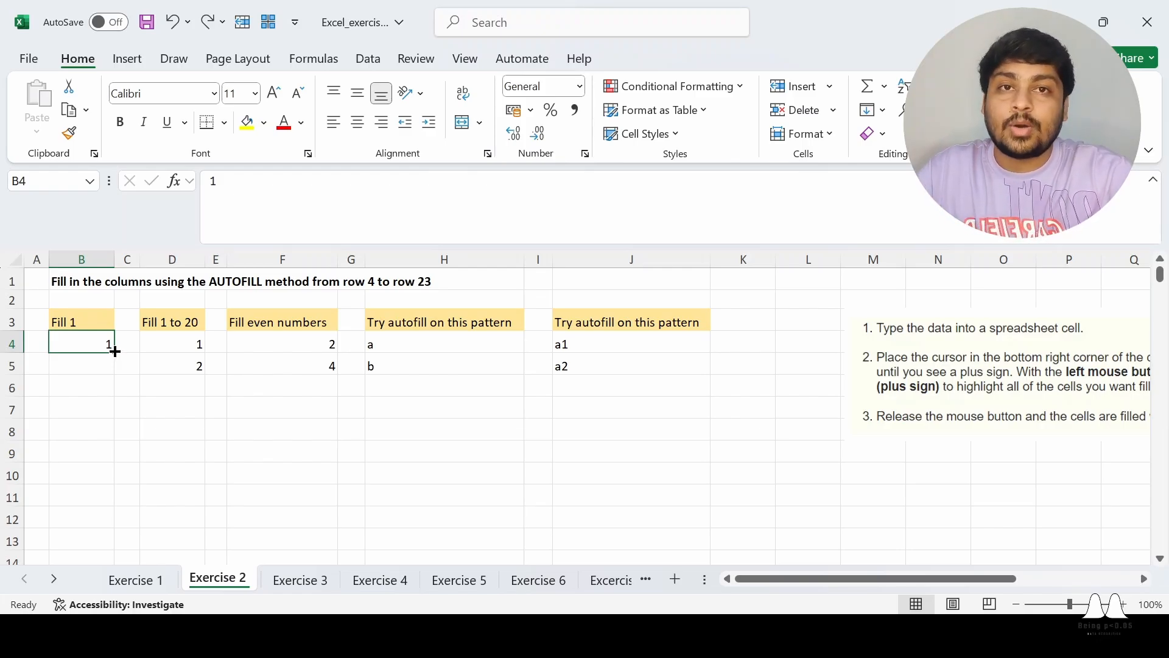
left_click_drag(115, 352, 104, 486)
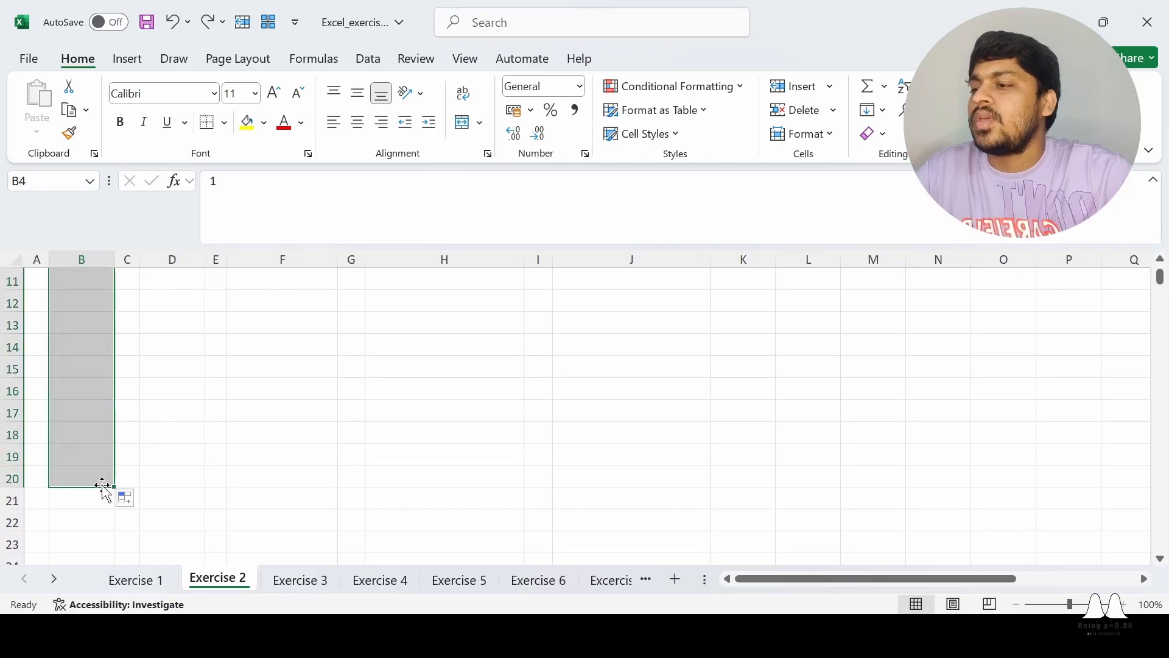
Step: Review the filled cells of the Fill 1 column from B4 down to B20
scroll(221, 417, "up", 3)
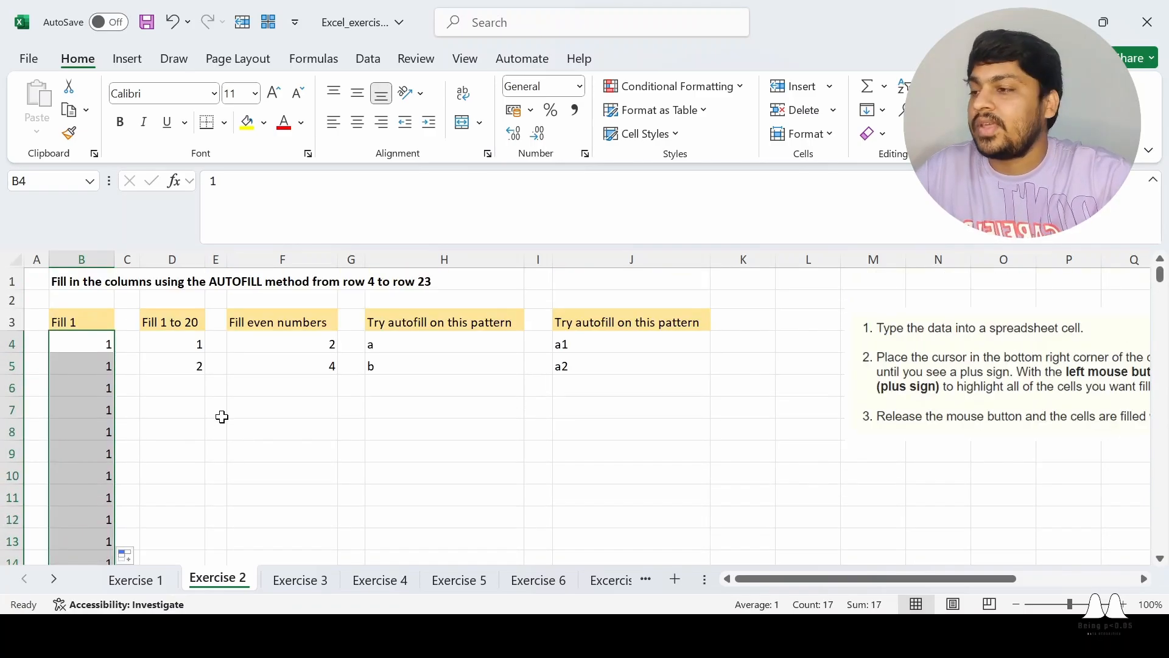
left_click(222, 416)
scroll(224, 417, "down", 2)
scroll(224, 417, "down", 1)
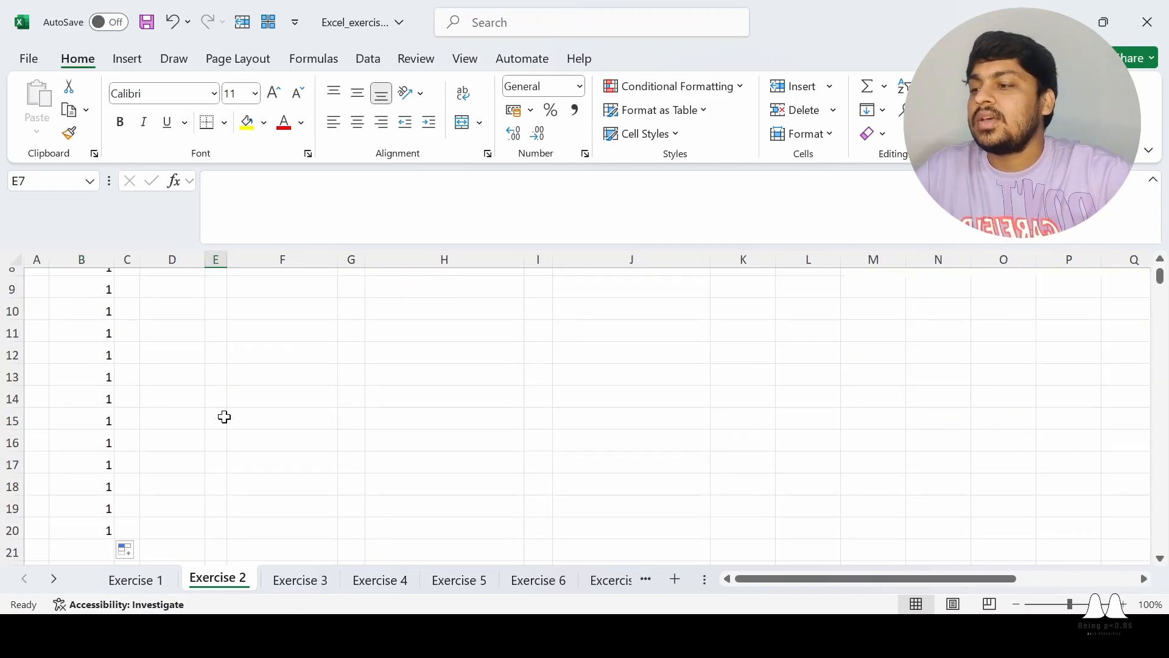
scroll(172, 467, "up", 3)
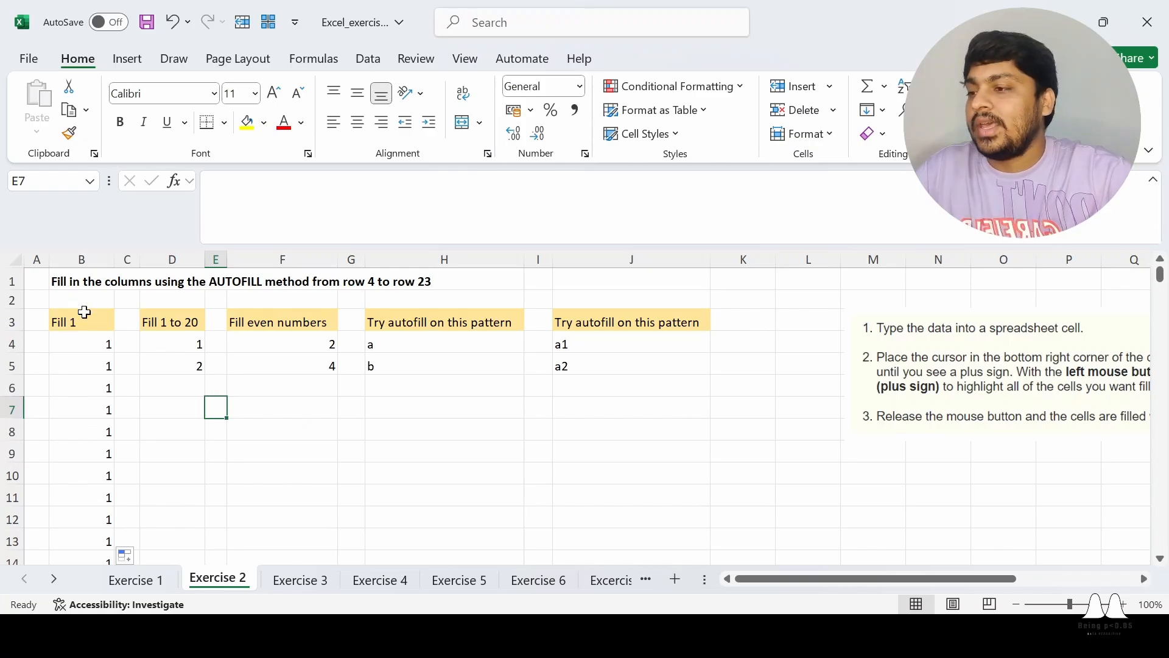
left_click(91, 346)
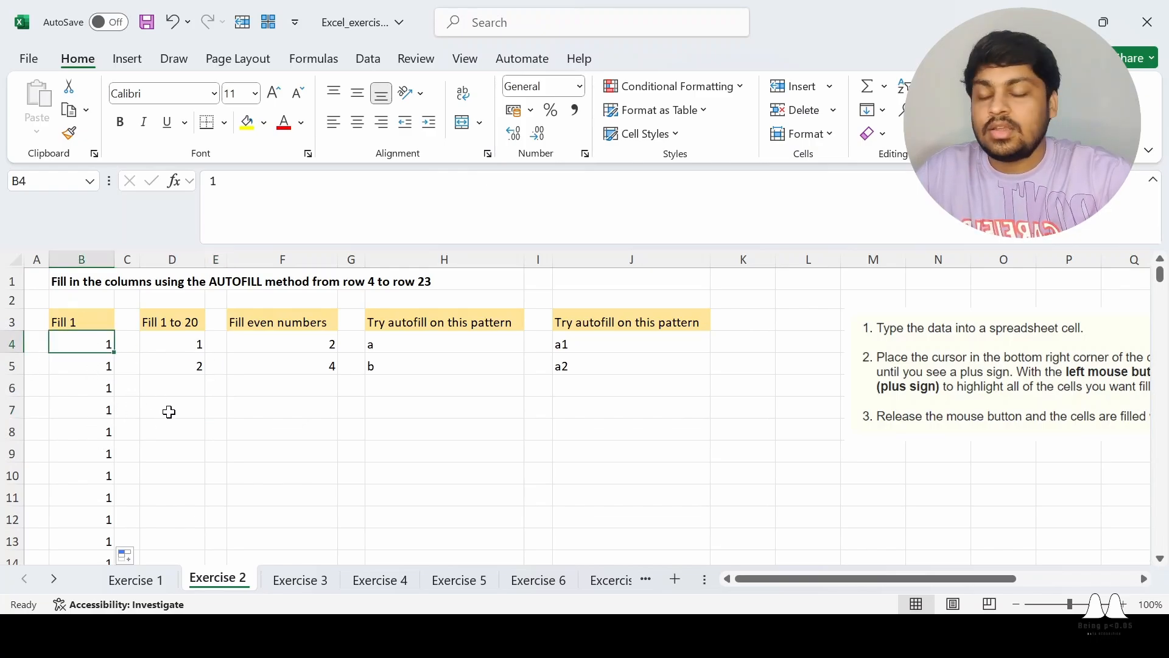
scroll(164, 402, "down", 1)
scroll(161, 398, "up", 1)
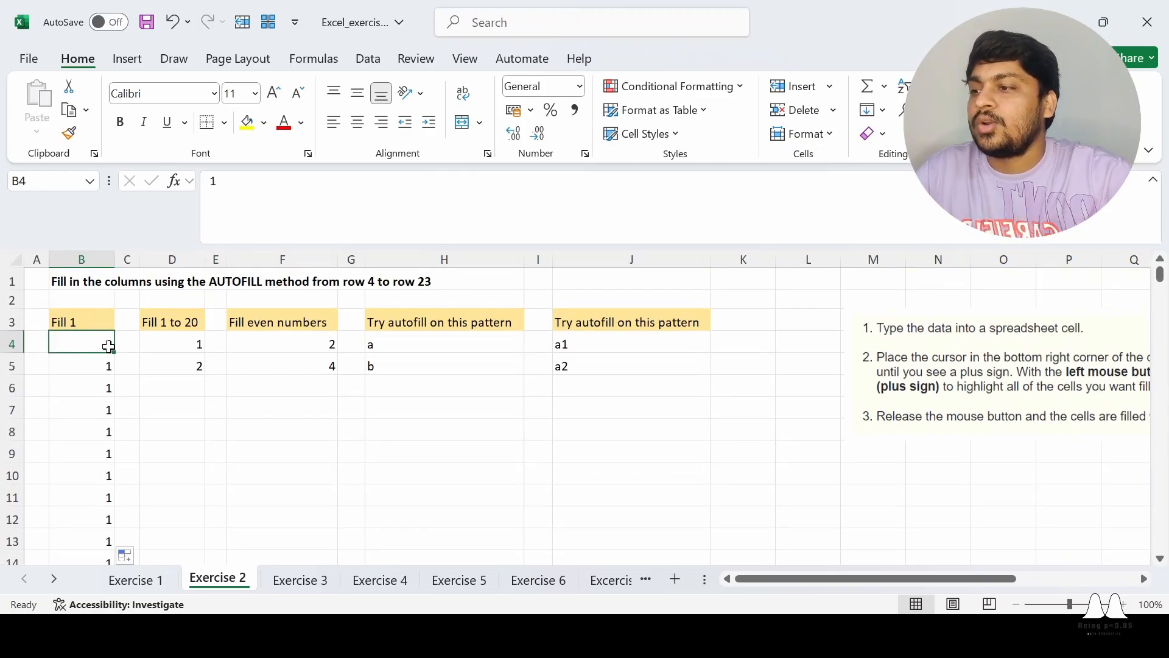
scroll(116, 374, "down", 4)
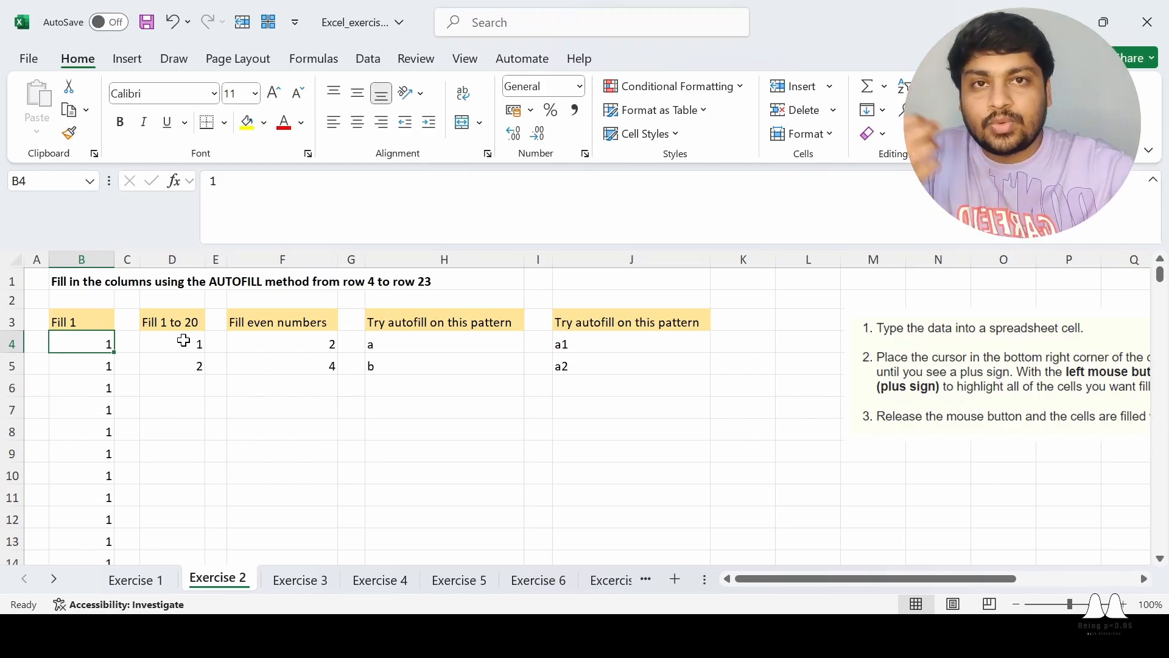
Step: Examine the starting pattern in cells D4 and D5 of the Fill 1 to 20 column against the Fill 1 column
left_click(172, 258)
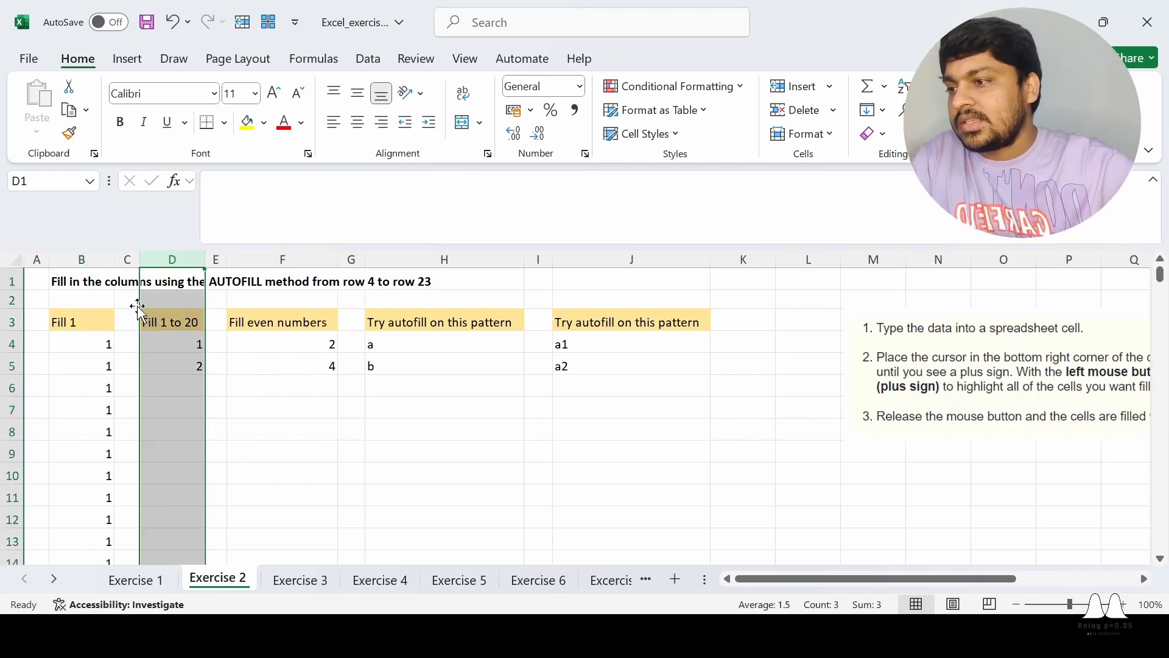
left_click(245, 474)
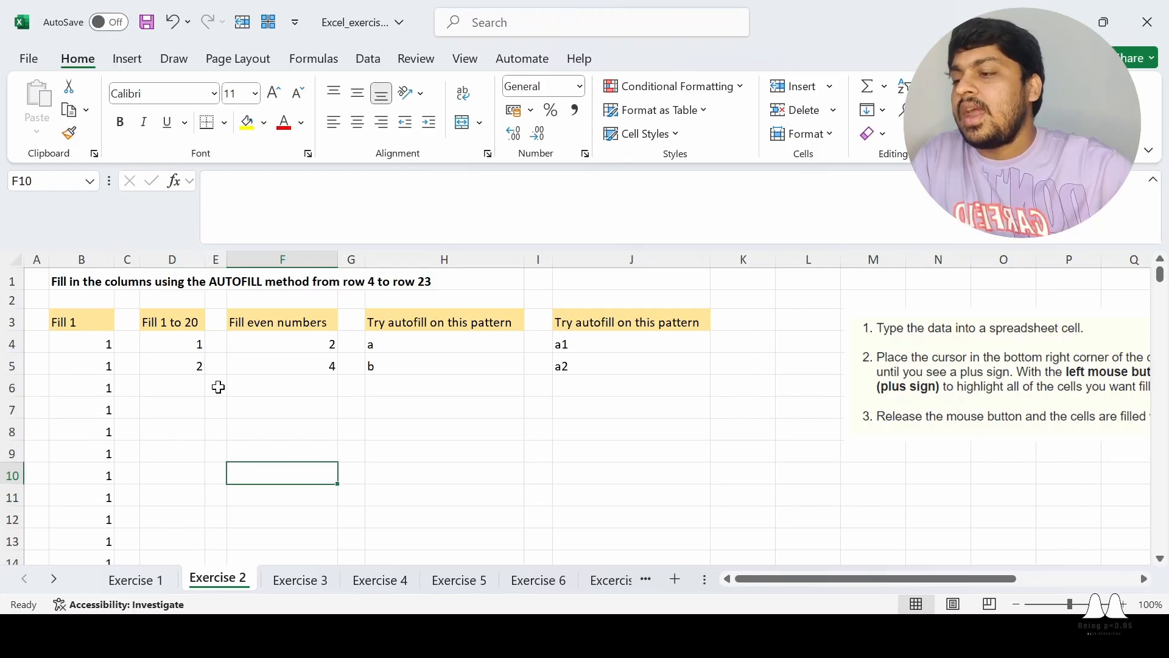
left_click(235, 407)
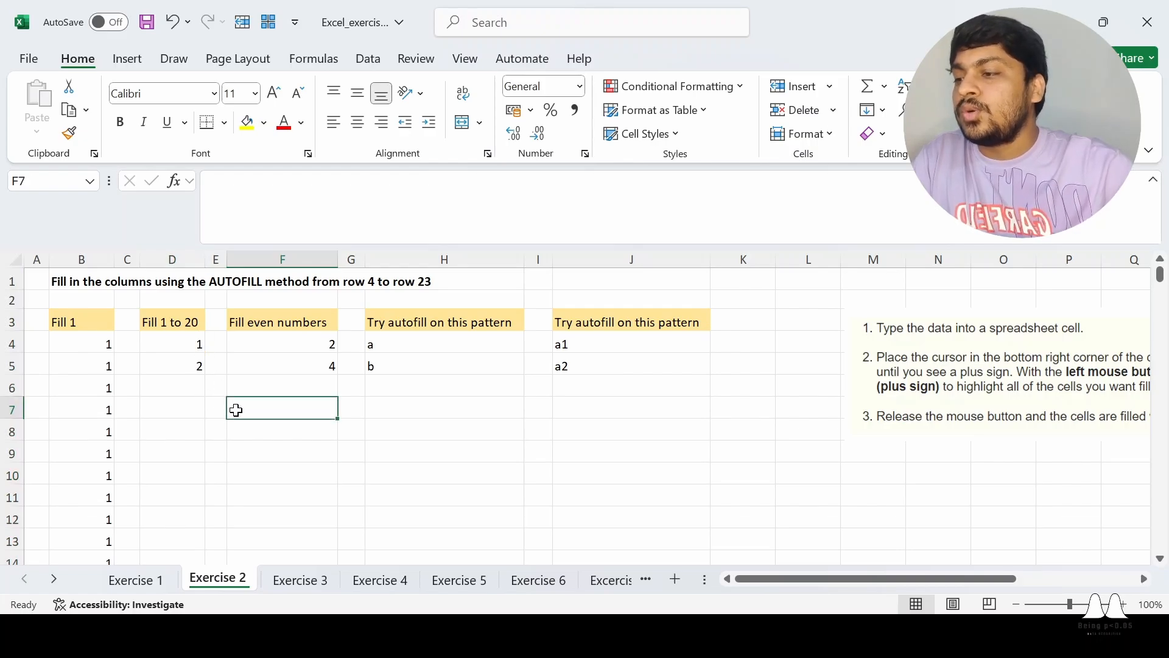
left_click(87, 343)
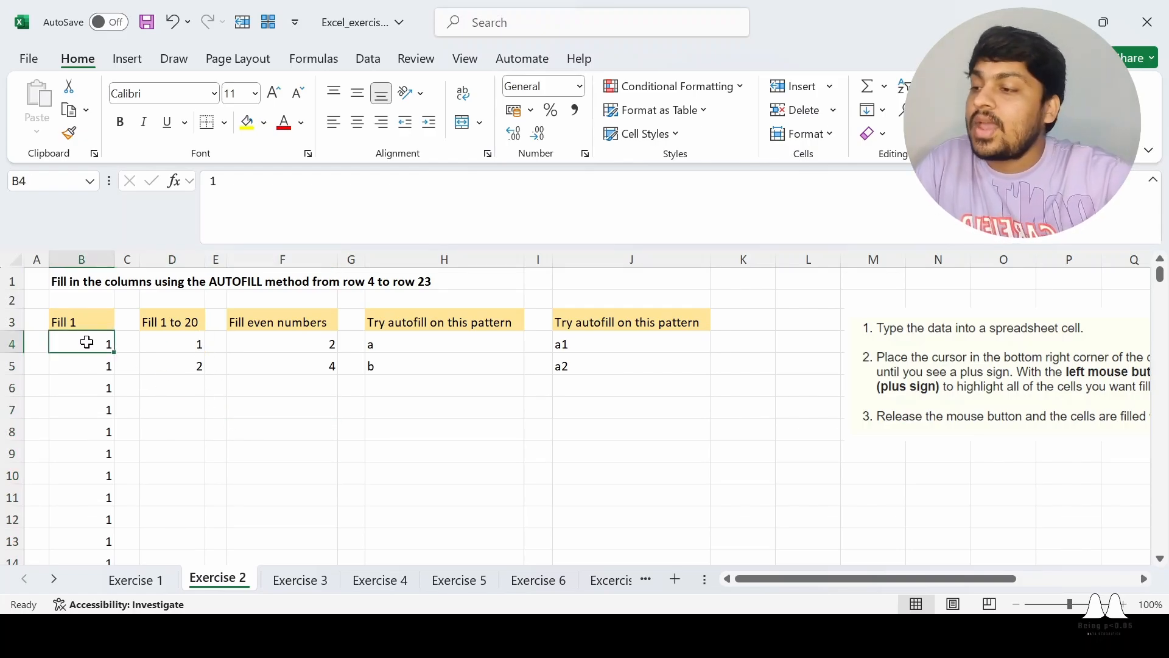
left_click(297, 450)
left_click_drag(191, 341, 191, 366)
left_click(274, 422)
left_click(188, 368)
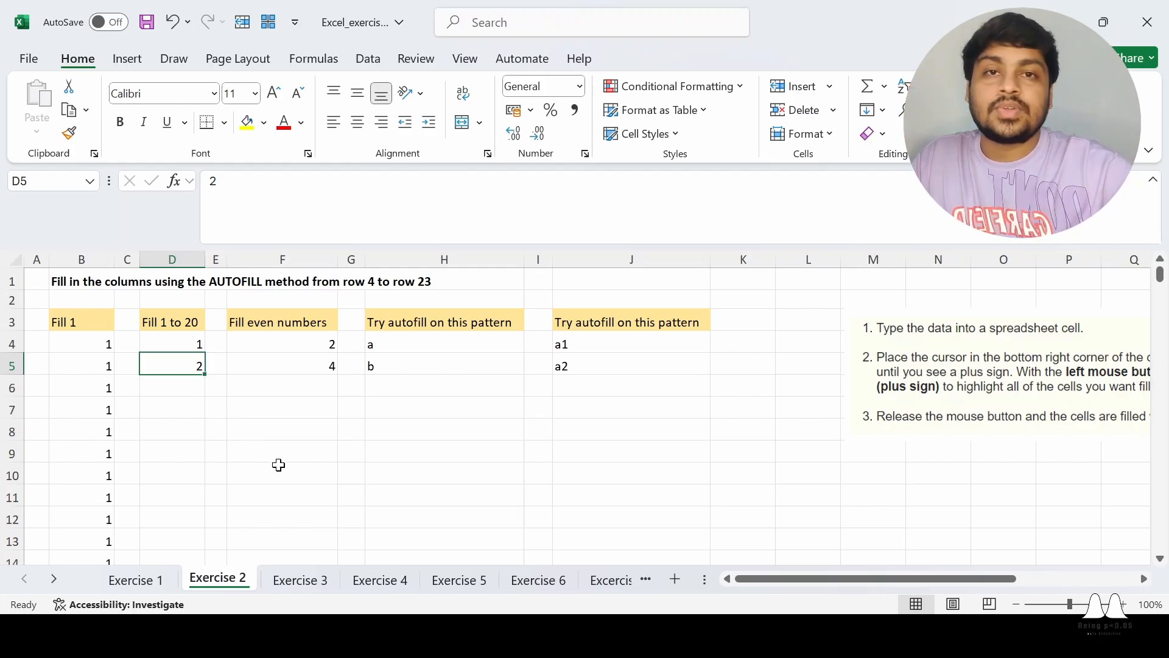
left_click(259, 467)
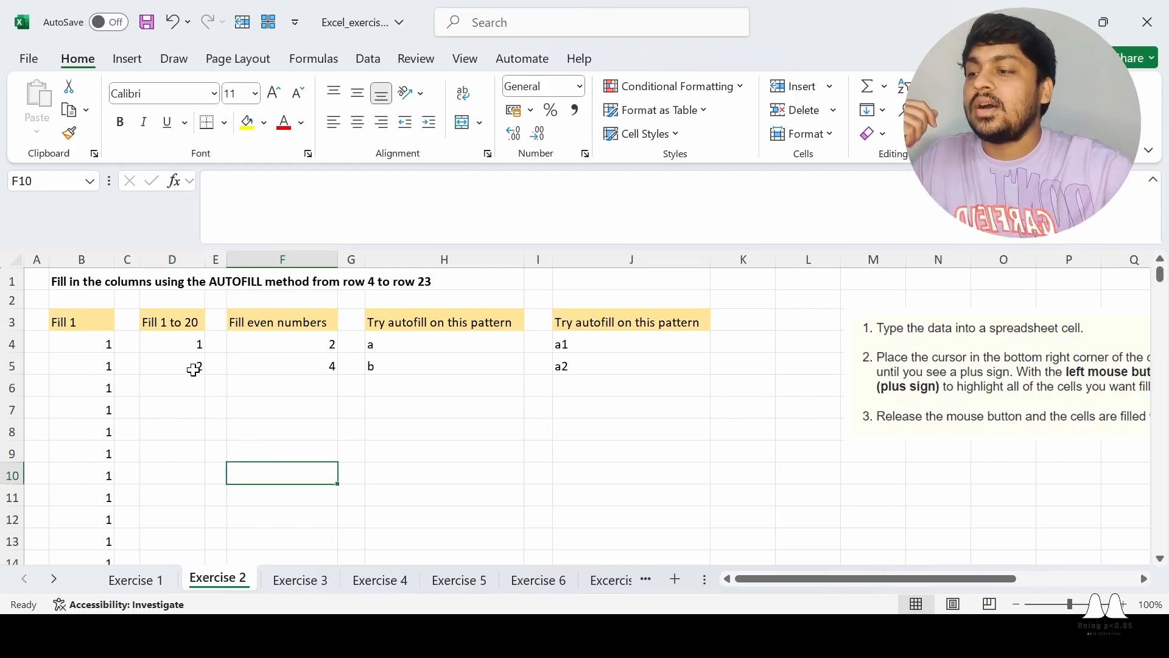
left_click(193, 345)
left_click(249, 464)
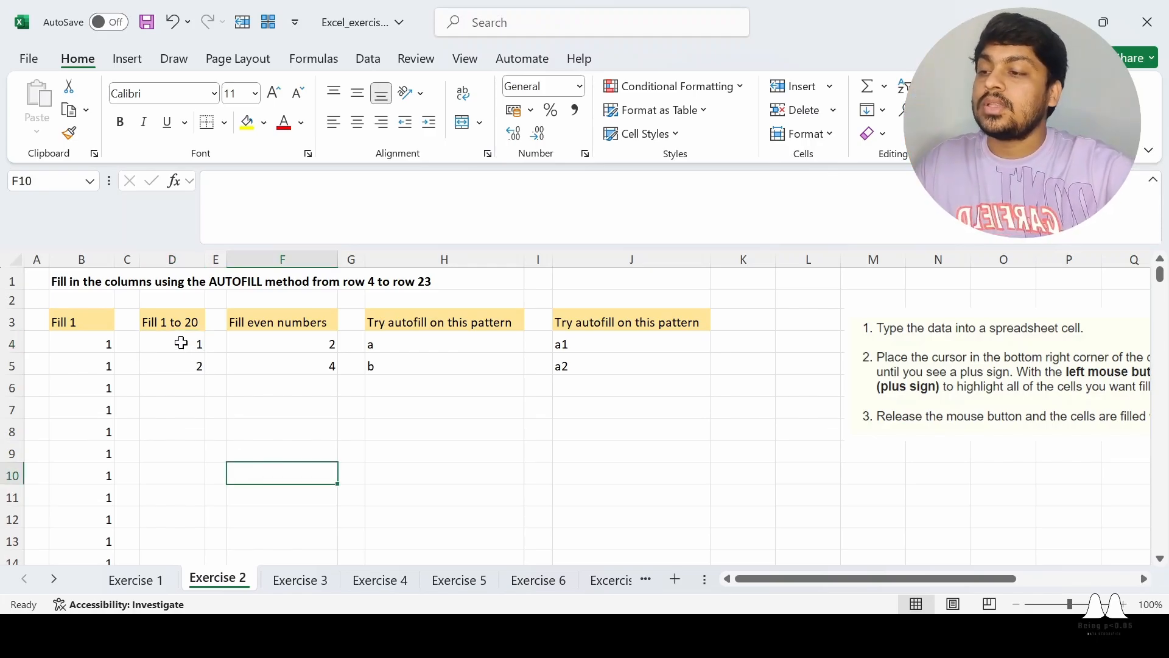
left_click(291, 420)
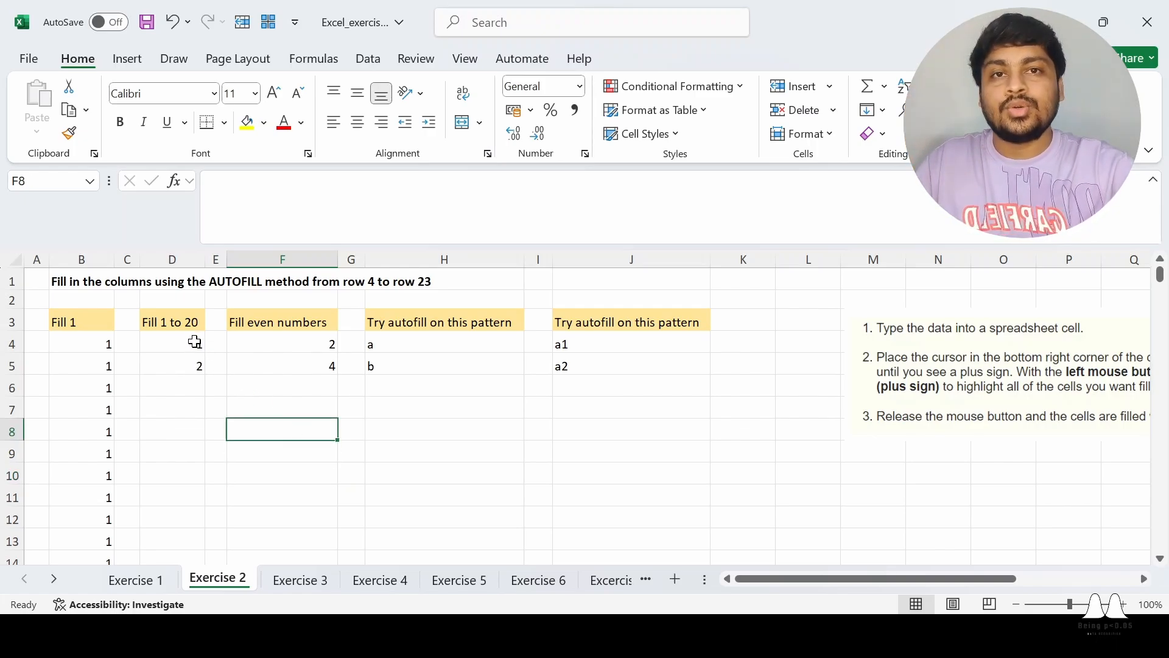
left_click(311, 505)
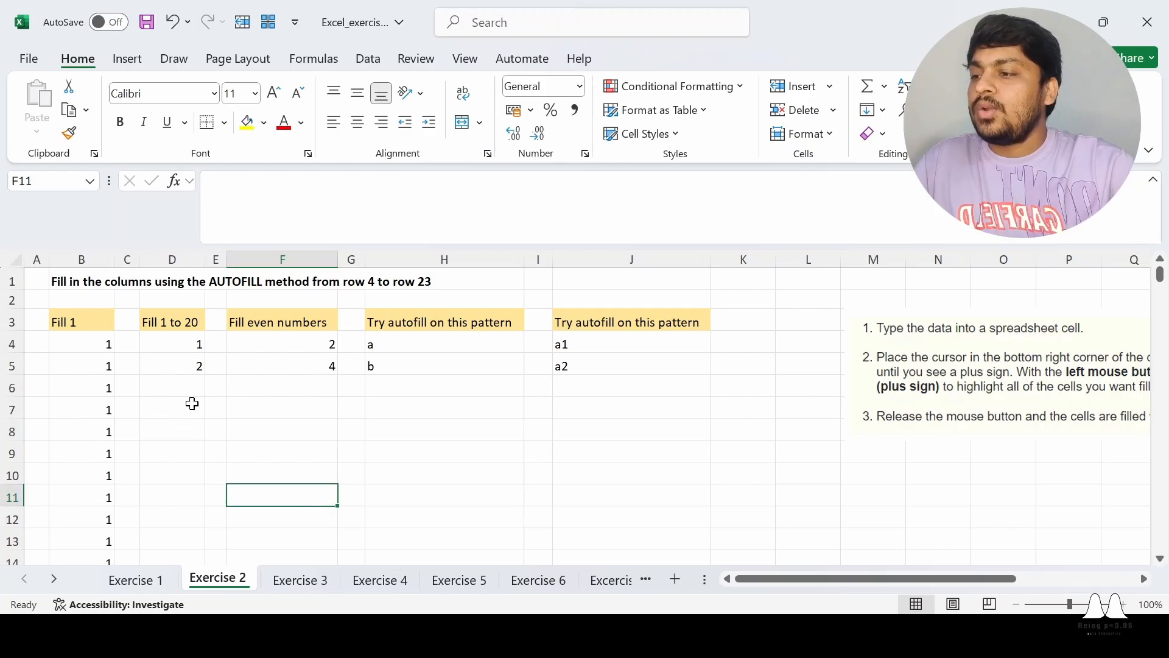
Step: Autofill the Fill 1 to 20 column from the pattern in D4:D5 down to D20 and check the filled series
left_click(168, 345)
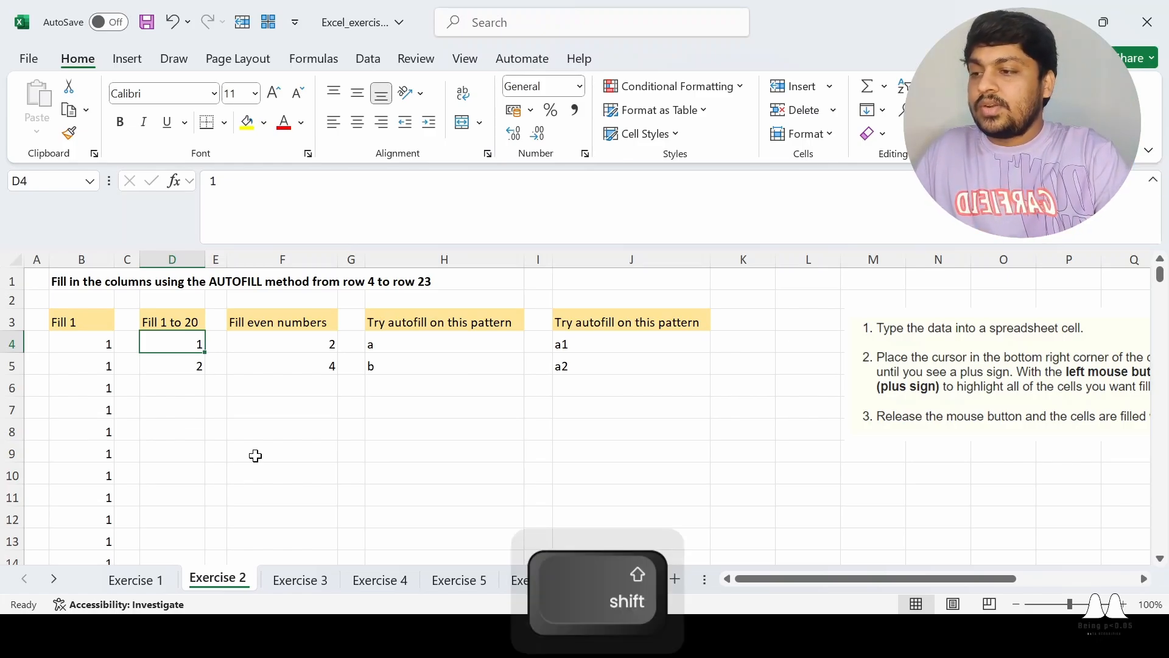
key("shift+Down")
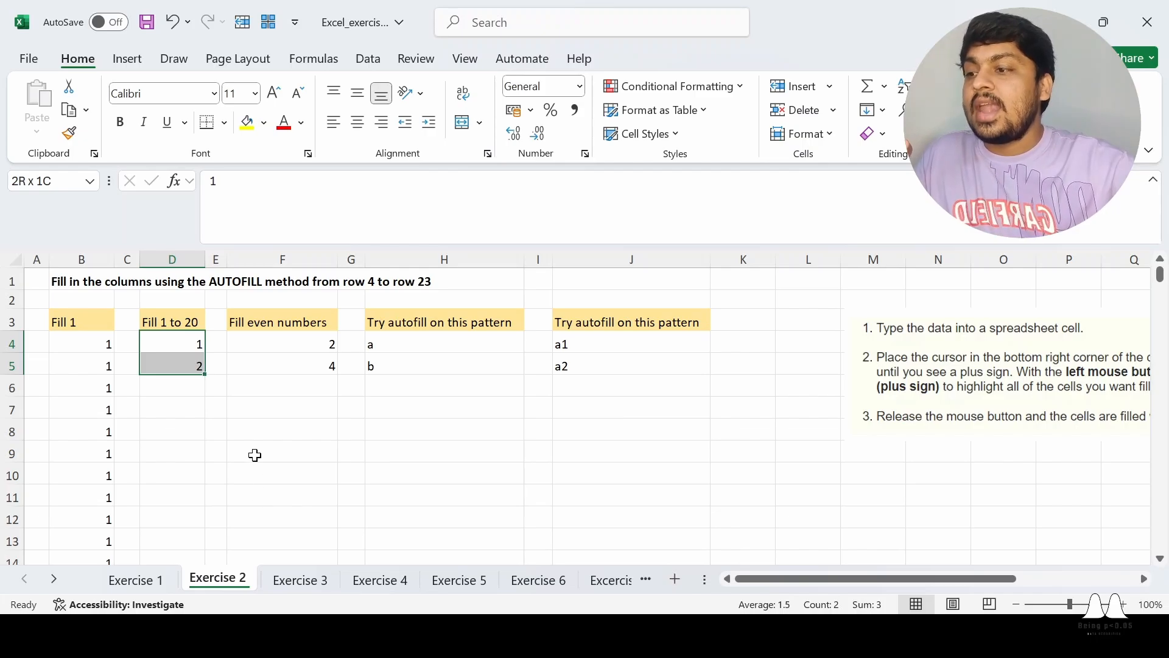
scroll(254, 455, "down", 1)
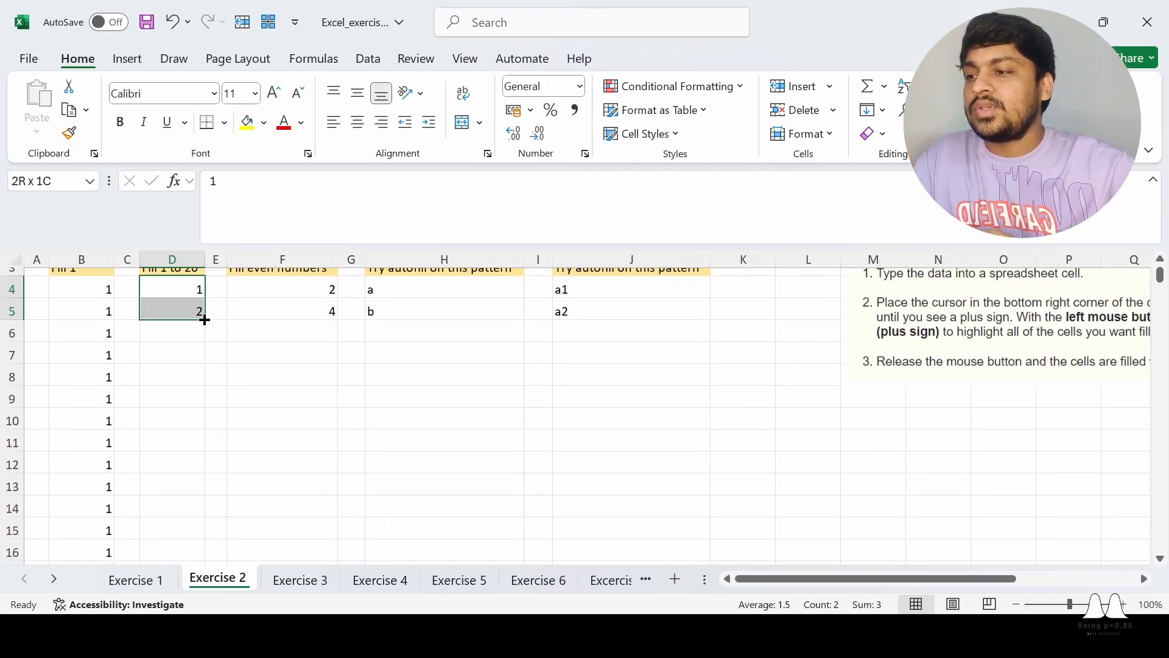
left_click_drag(204, 319, 188, 399)
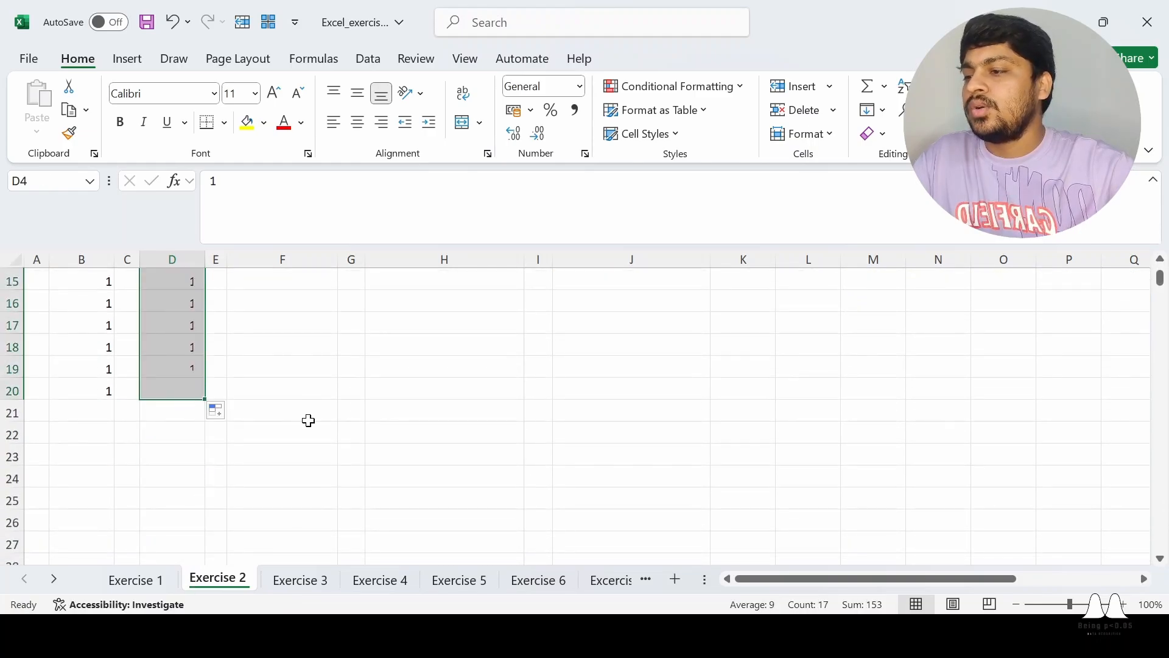
scroll(308, 419, "up", 4)
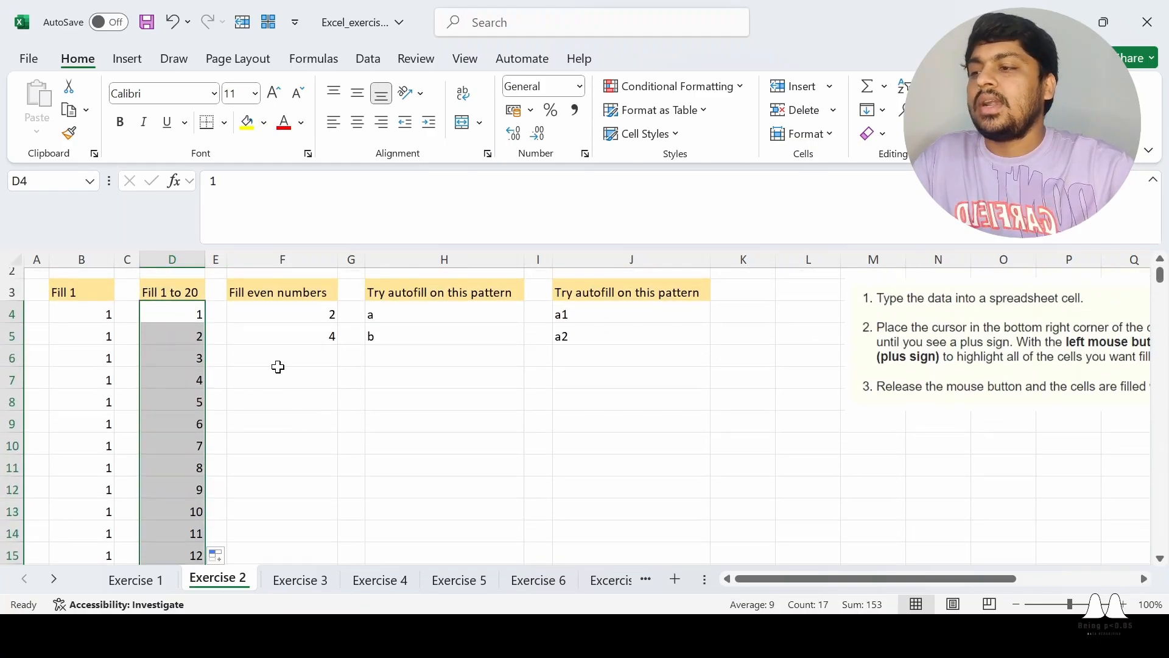
scroll(262, 341, "down", 2)
scroll(276, 449, "down", 1)
scroll(183, 329, "up", 3)
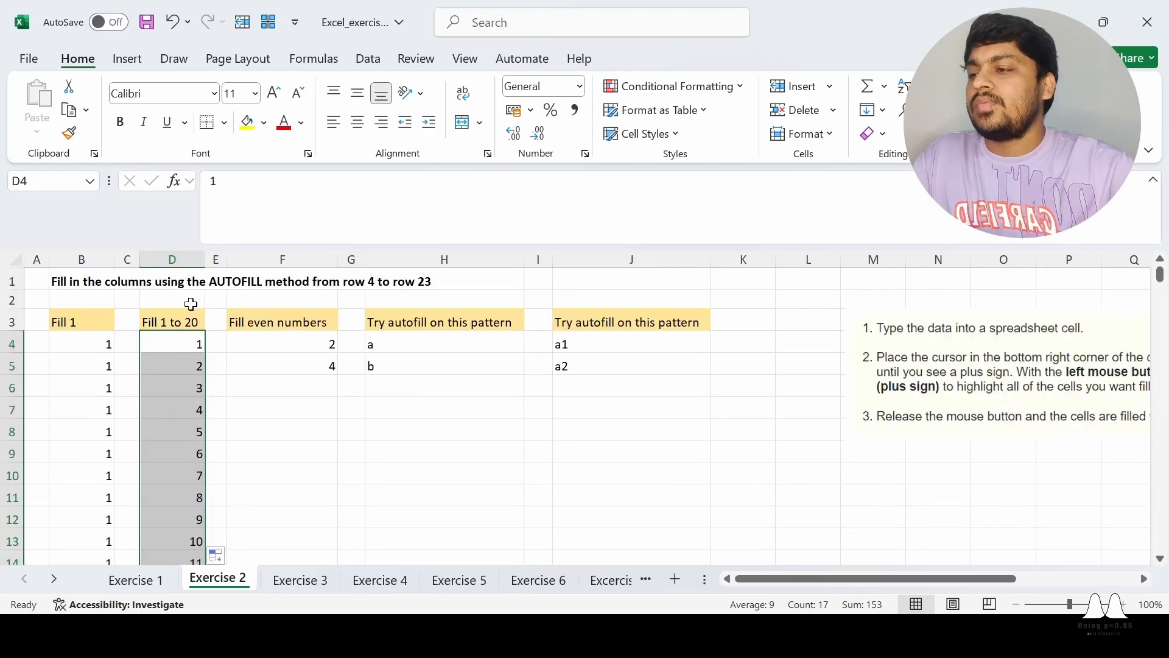
Step: Undo the autofill in the Fill 1 to 20 column, keeping the starting values in D4:D5
left_click(333, 428)
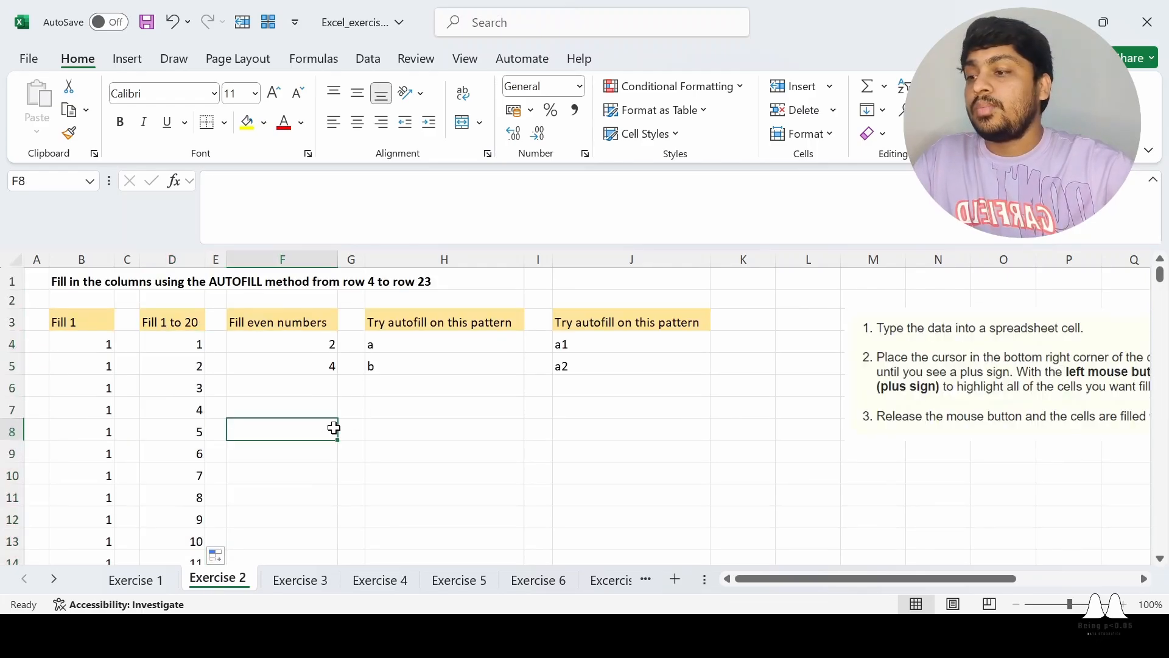
key("ctrl+z")
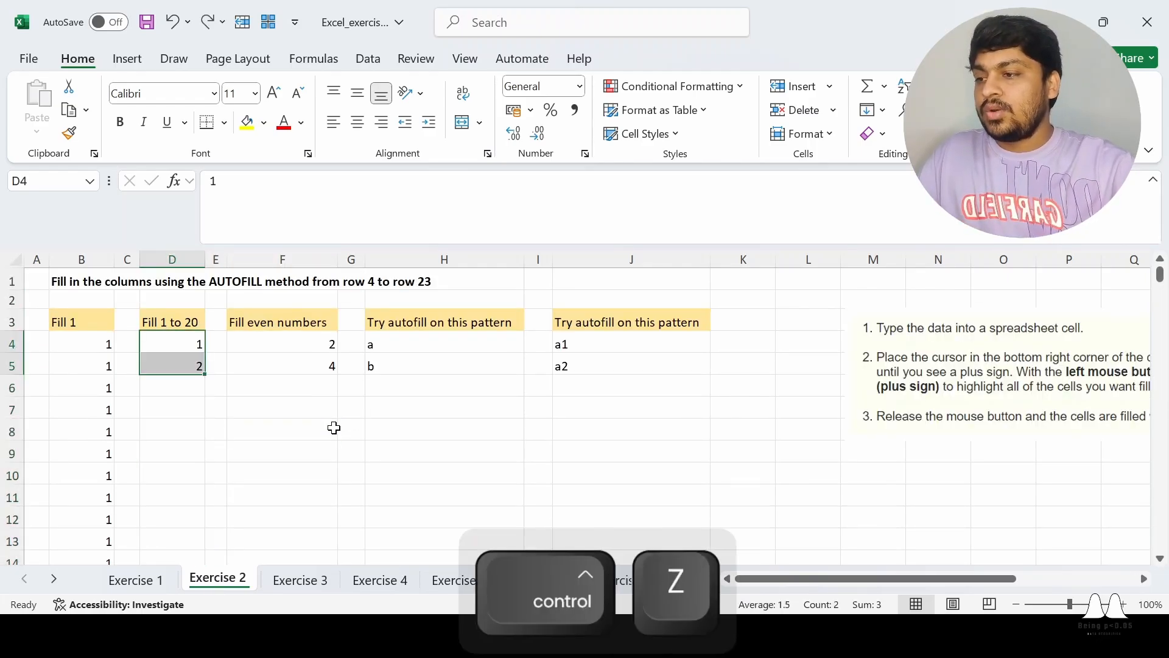
left_click(333, 428)
left_click(311, 446)
left_click_drag(160, 342, 160, 360)
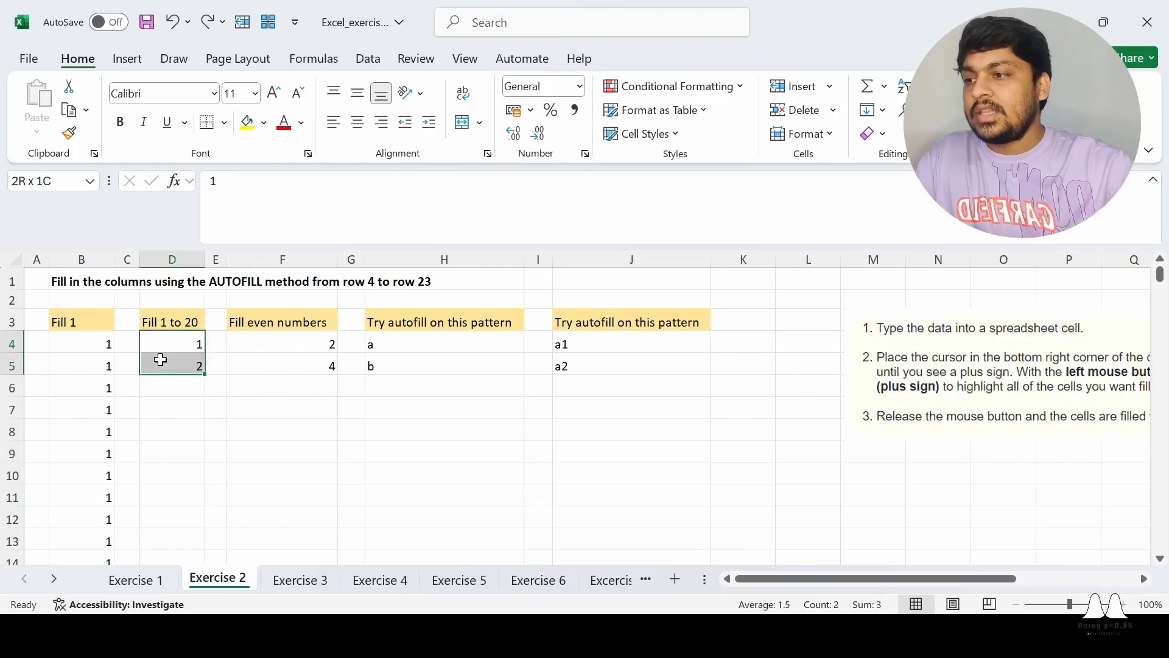
left_click(248, 423)
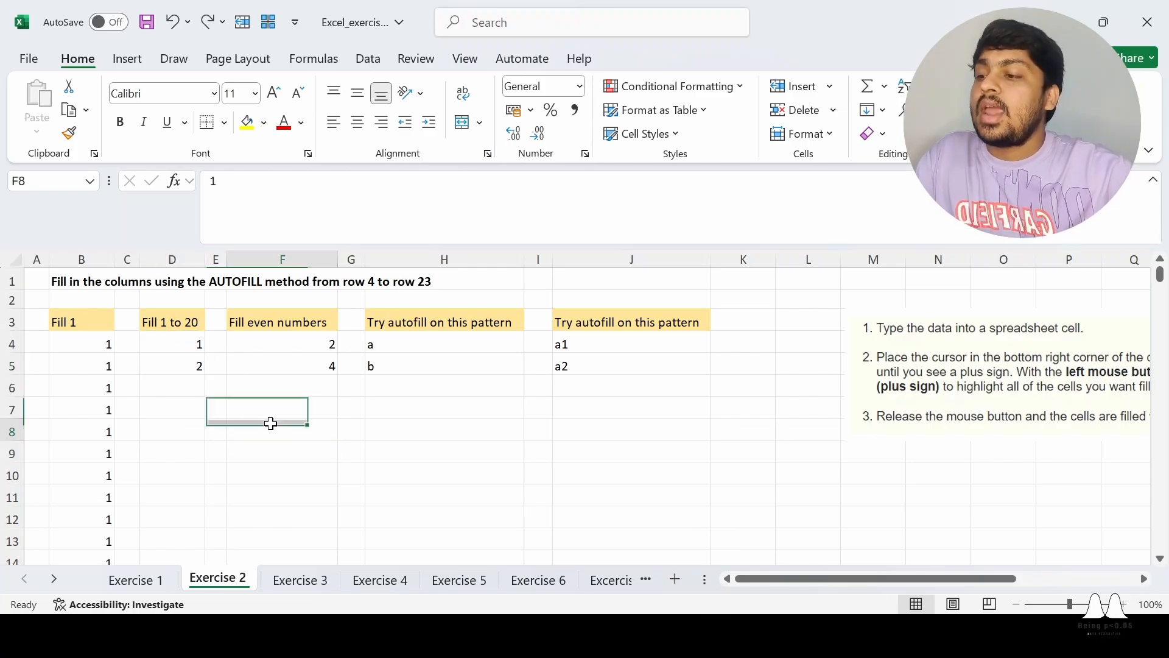
Step: Try autofilling from cell D4 alone into D5, and undo that fill
left_click(199, 343)
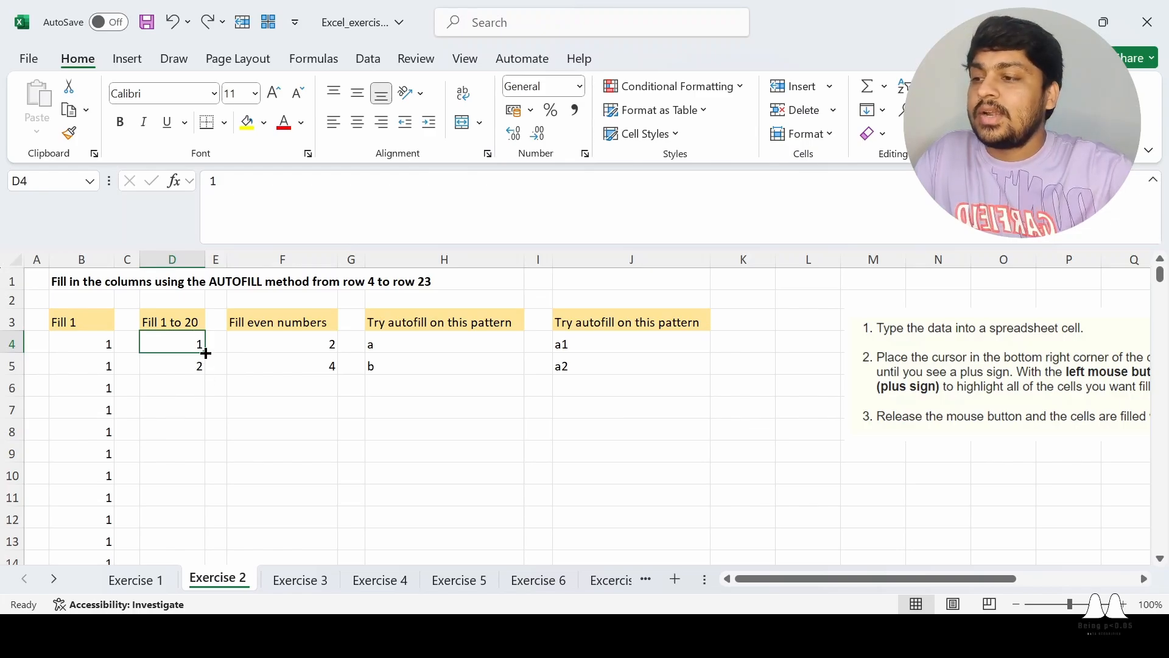
left_click_drag(205, 354, 205, 368)
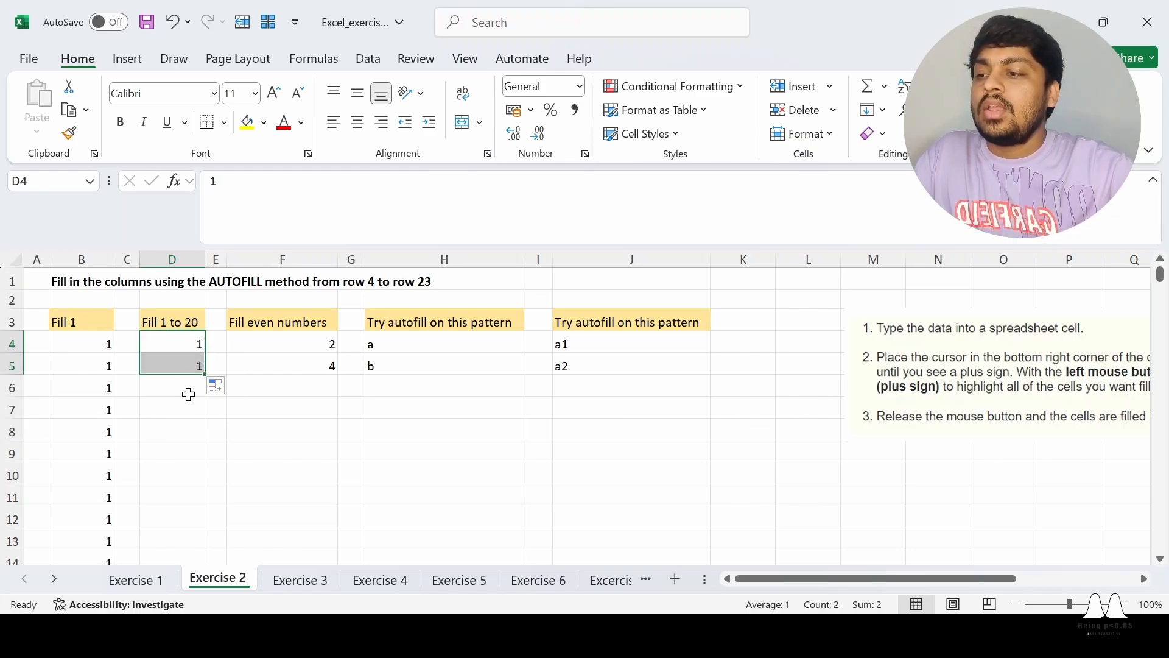
key("ctrl+z")
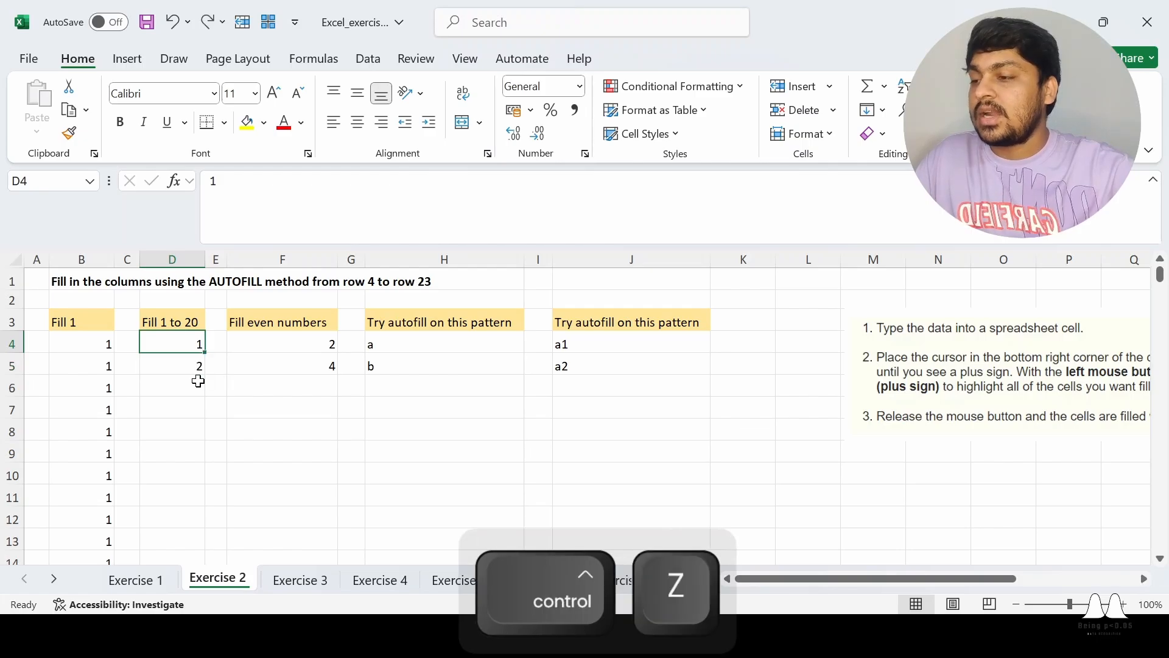
left_click(278, 386)
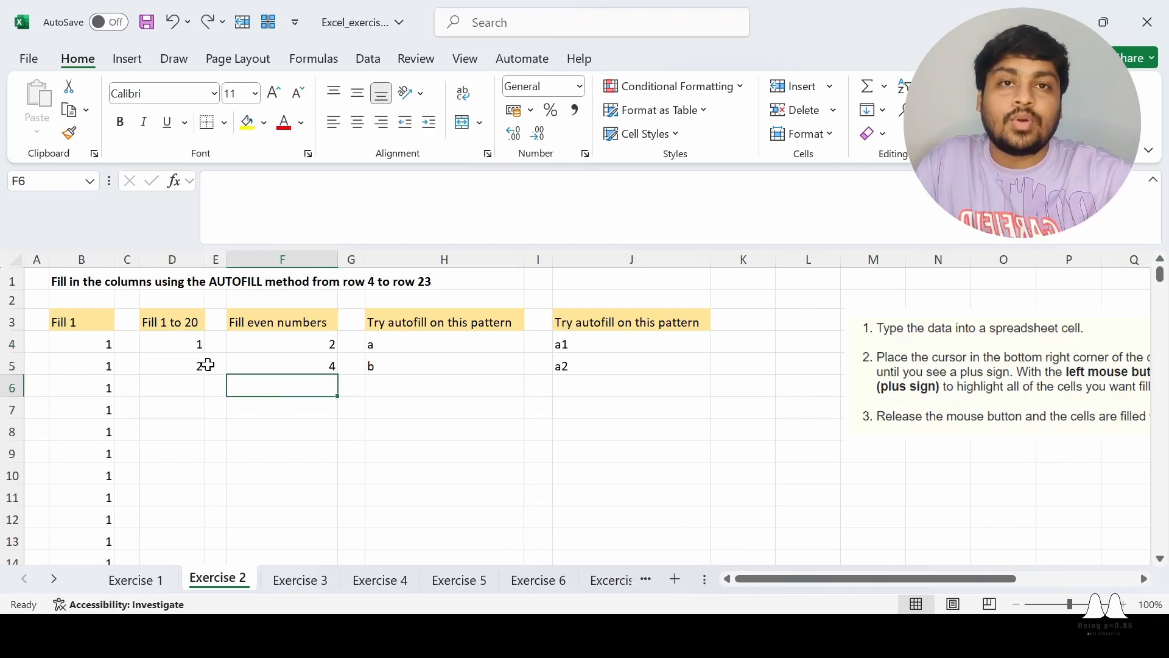
Step: Autofill the number series from D4:D5 down to D22, and undo that fill
left_click(165, 341)
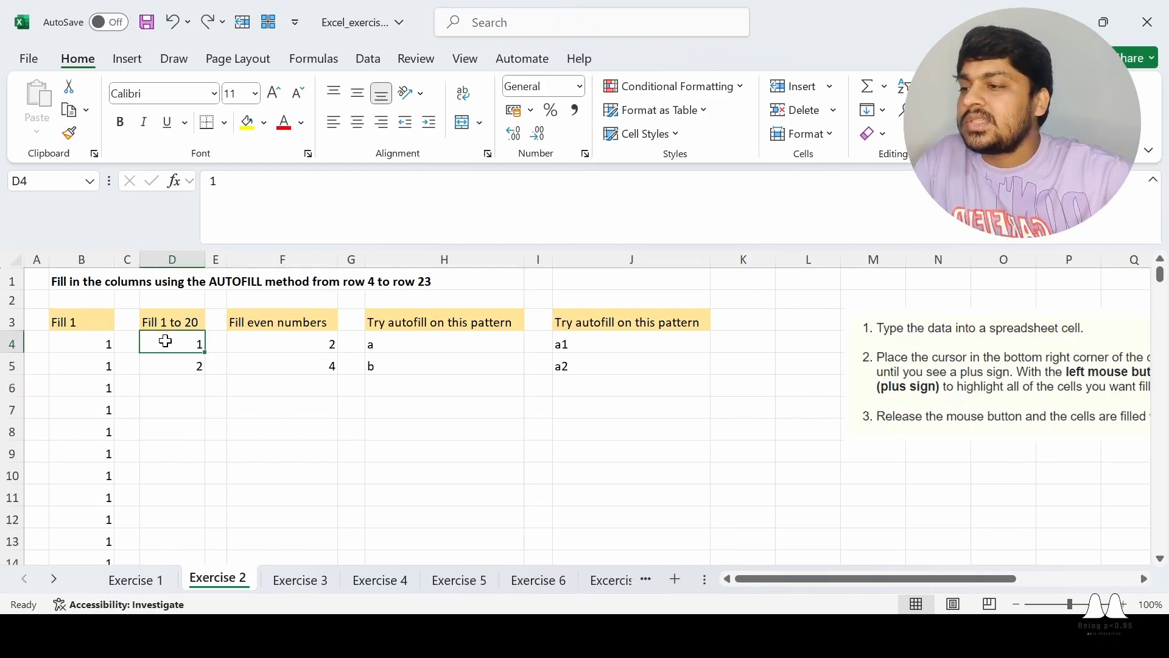
left_click_drag(165, 341, 162, 360)
left_click(214, 470)
left_click(167, 343)
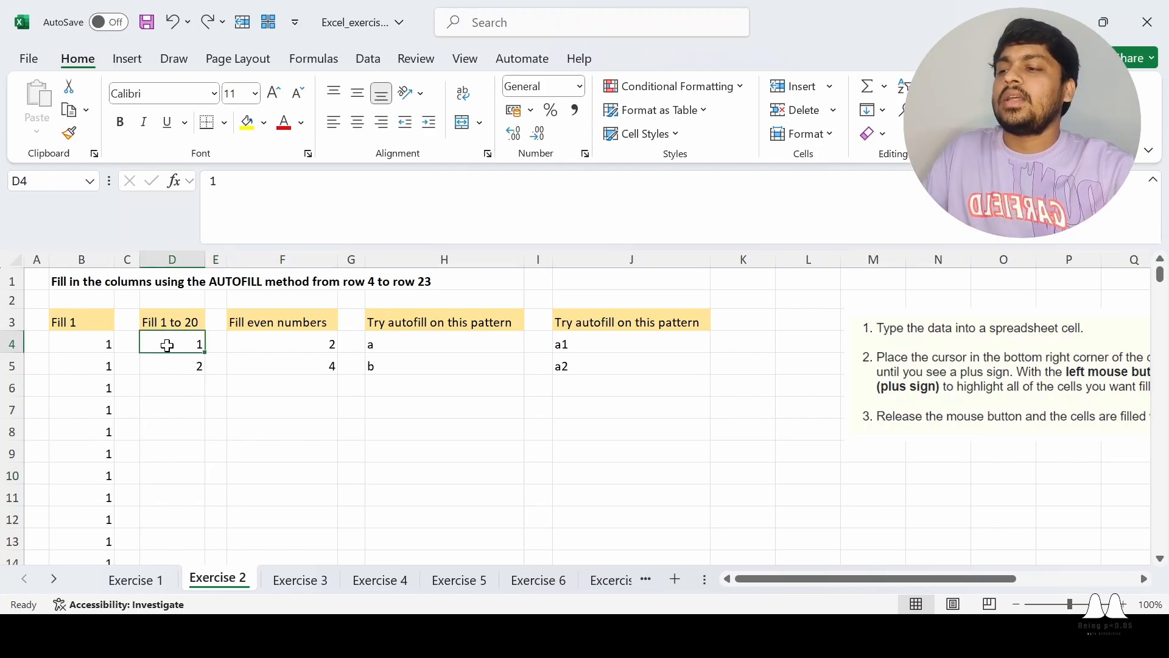
key("shift+Down")
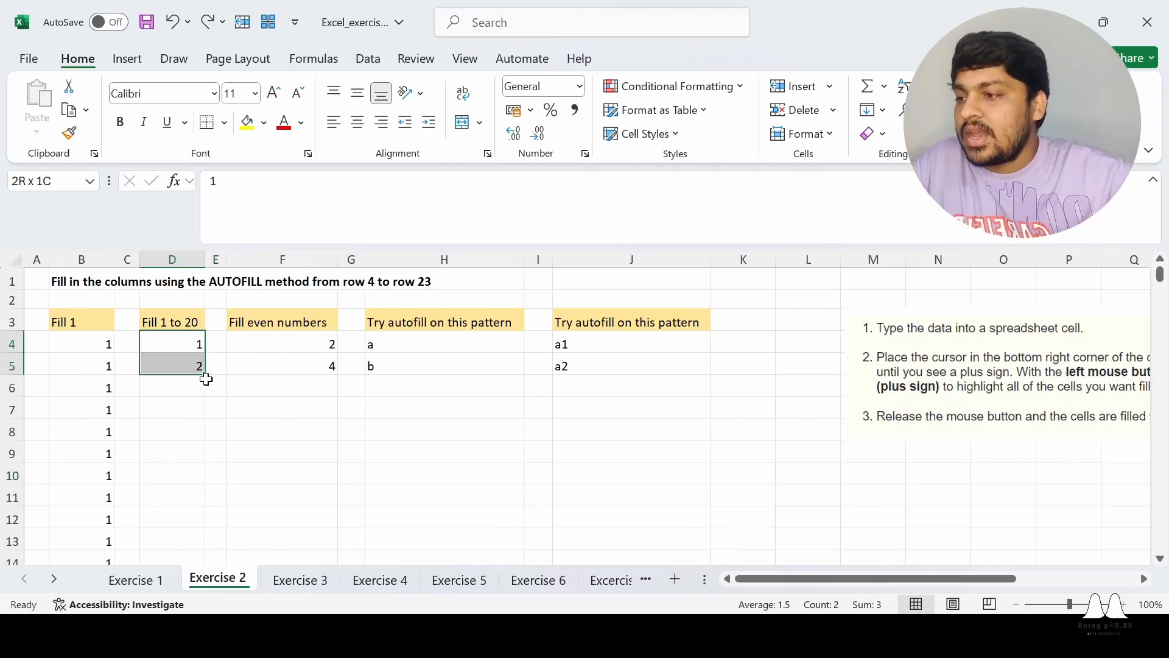
left_click_drag(204, 374, 182, 306)
scroll(292, 434, "up", 7)
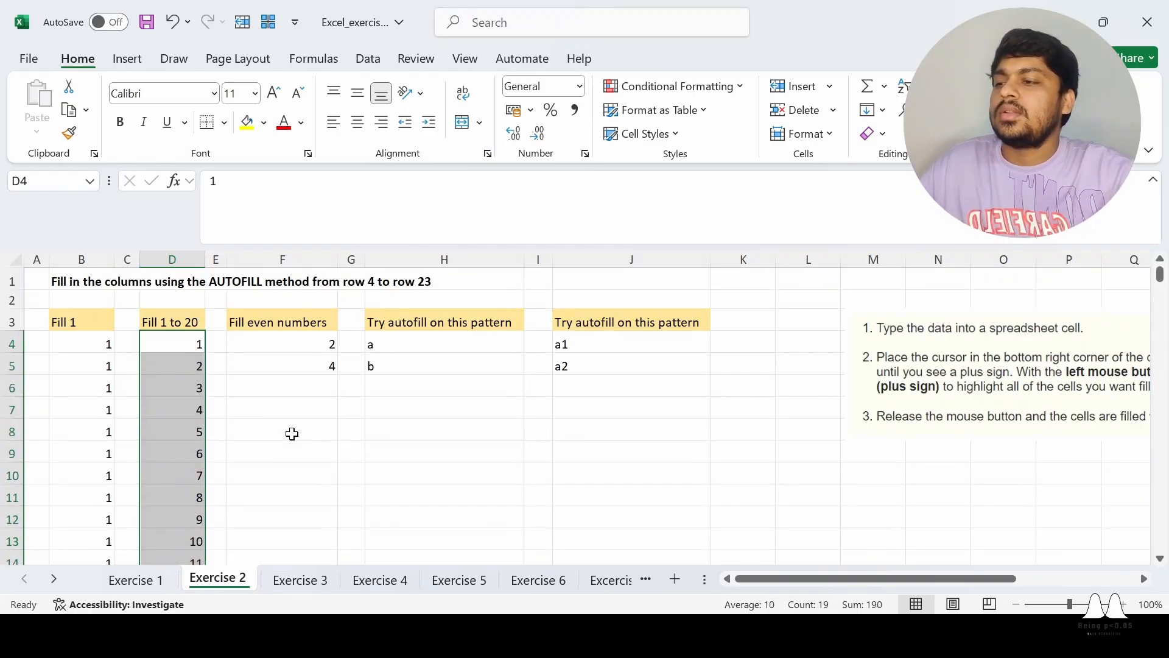
key("ctrl+z")
left_click(297, 451)
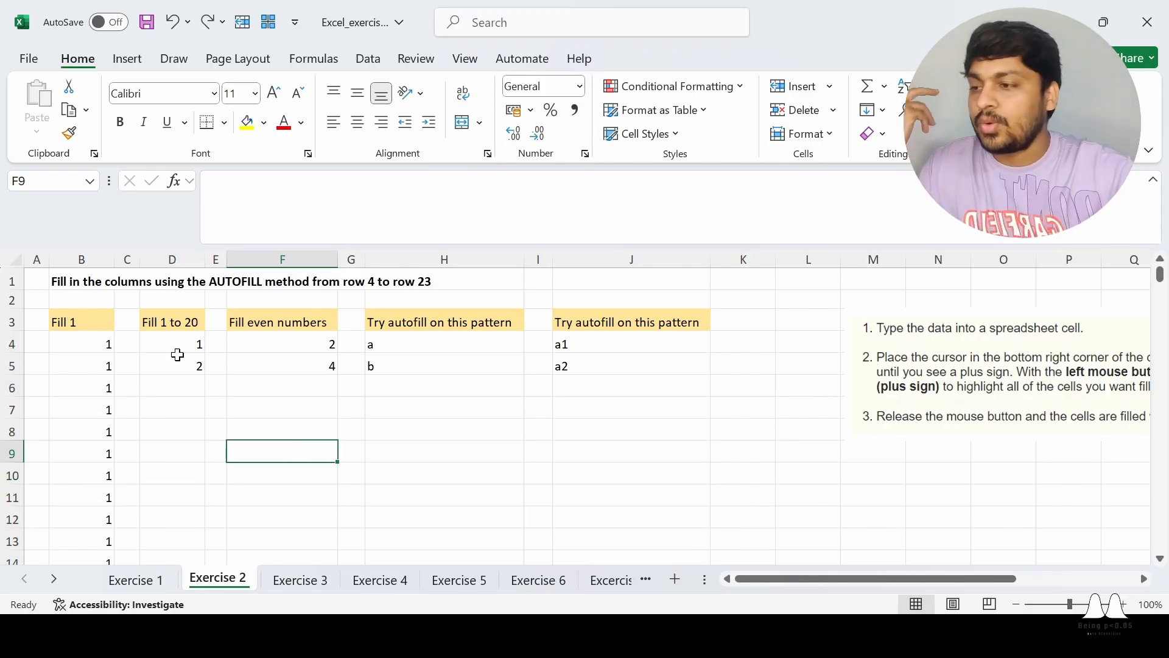
Step: Autofill the Fill 1 to 20 column from the two starting cells D4:D5 down to D20
left_click_drag(177, 349, 181, 516)
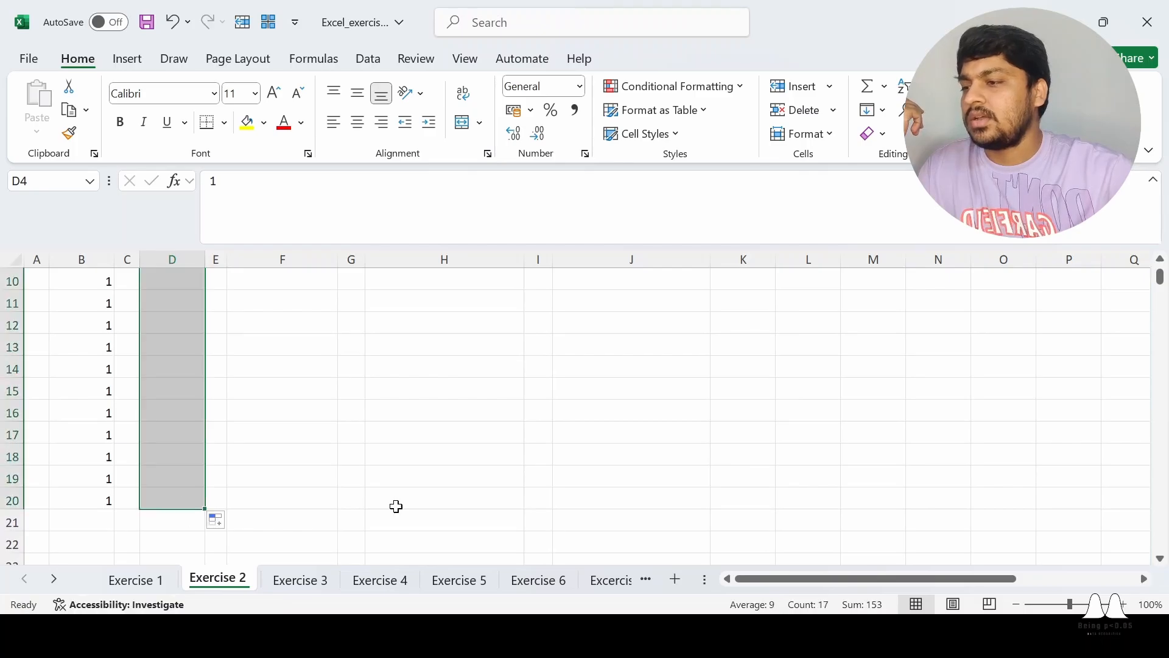
left_click(470, 504)
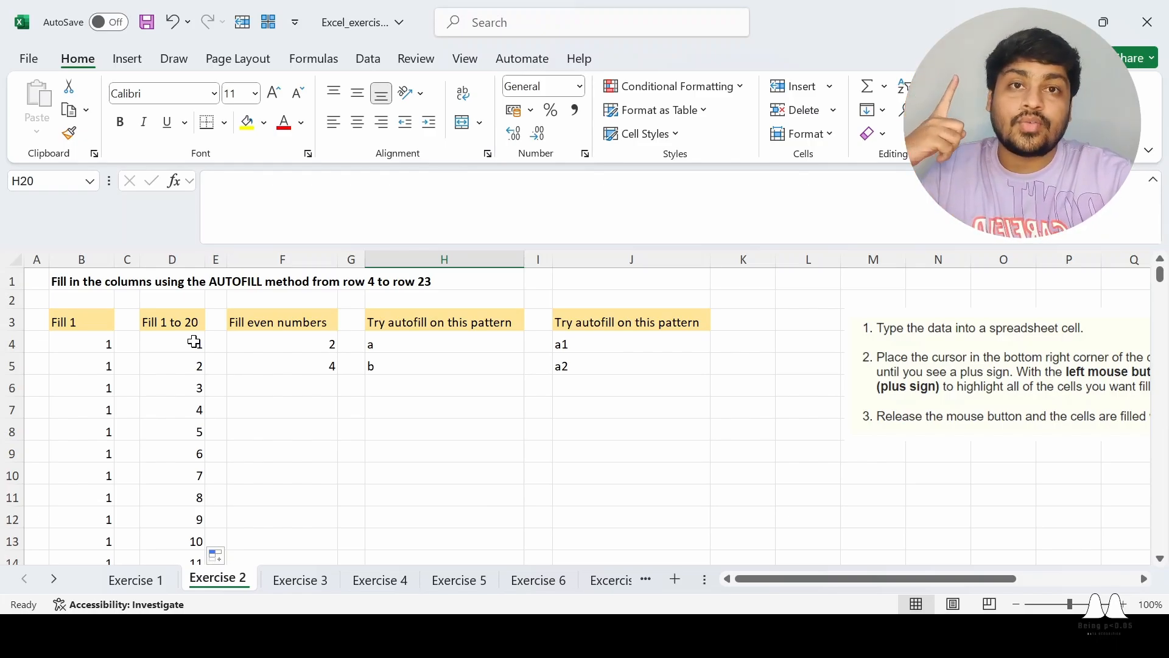
left_click(347, 450)
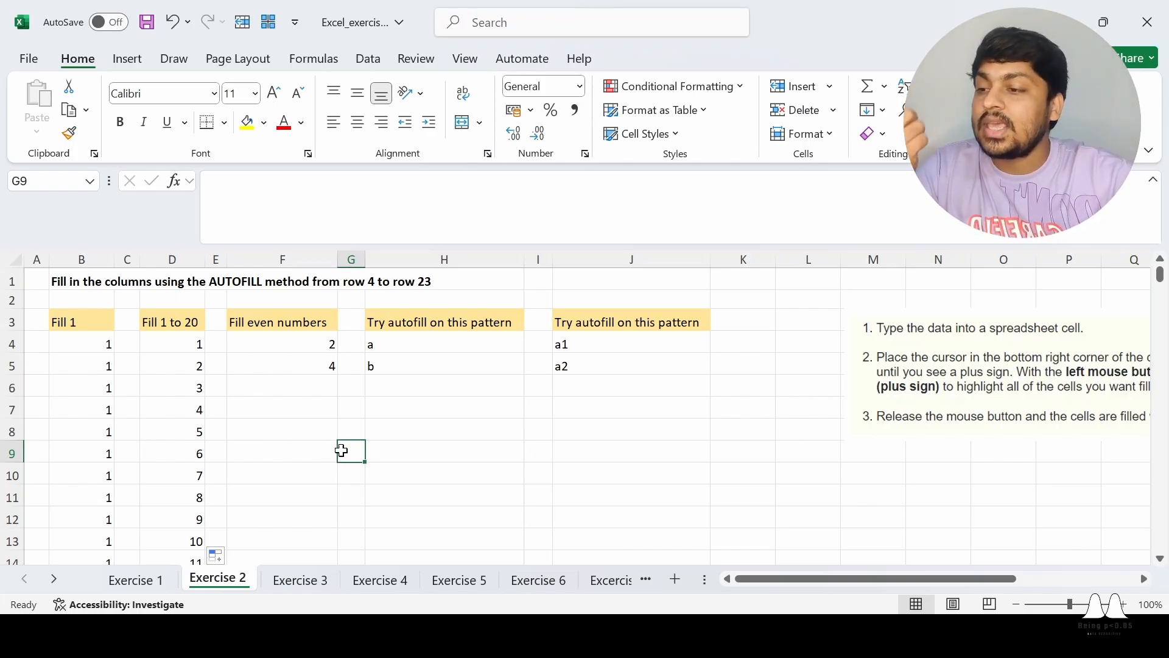
left_click(313, 339)
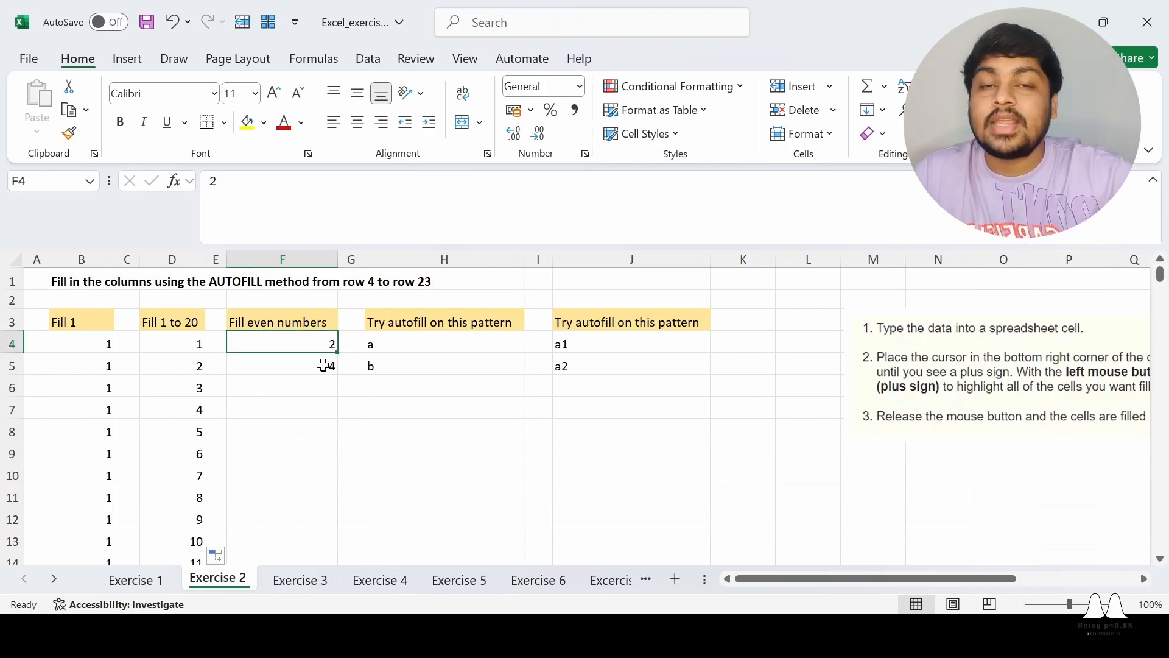
left_click(412, 453)
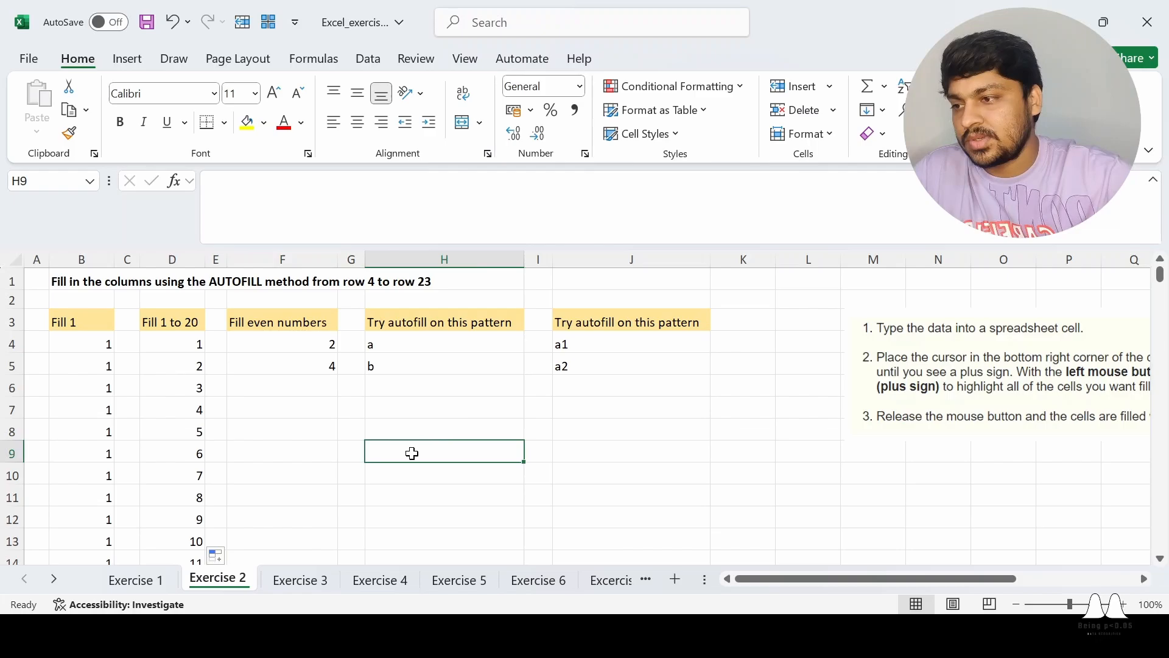
left_click(307, 337)
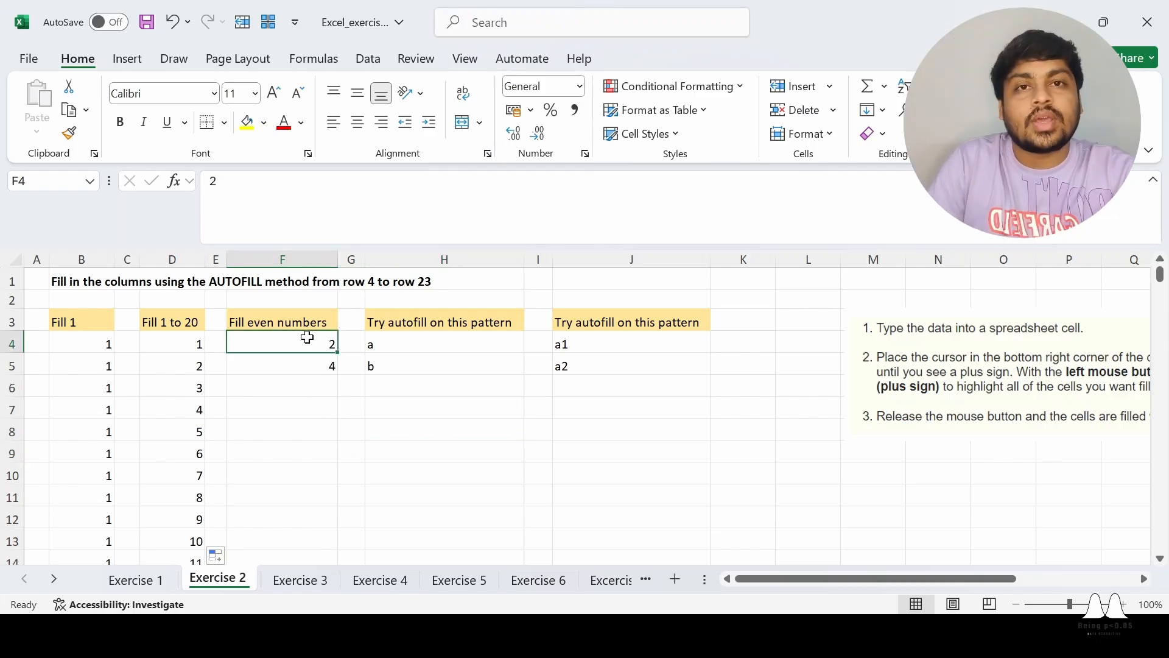
left_click(313, 368)
left_click(420, 445)
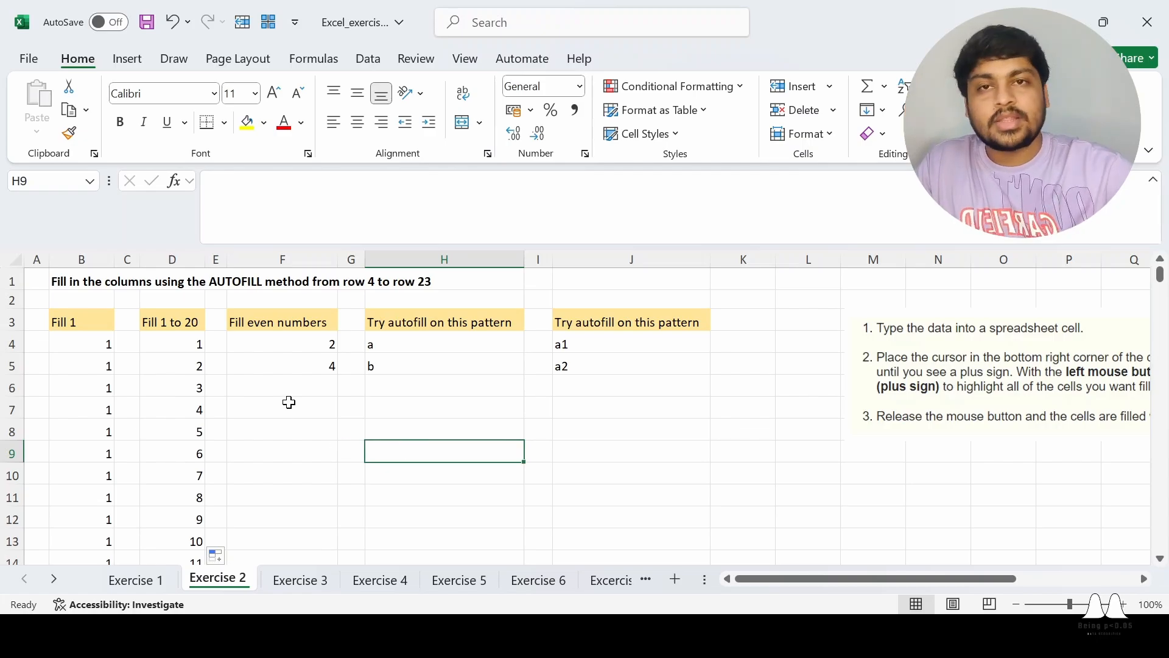
Step: Autofill the Fill even numbers column from the two starting cells F4:F5 down to F20
left_click_drag(268, 342, 329, 425)
scroll(474, 448, "up", 3)
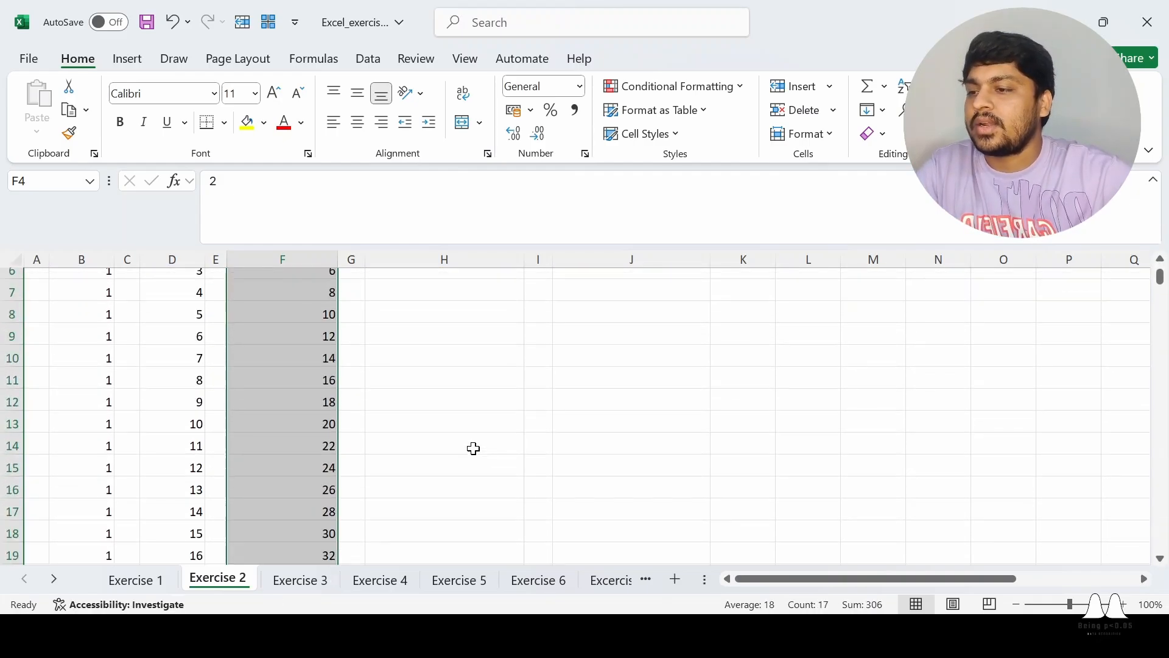
scroll(473, 448, "up", 2)
left_click(469, 451)
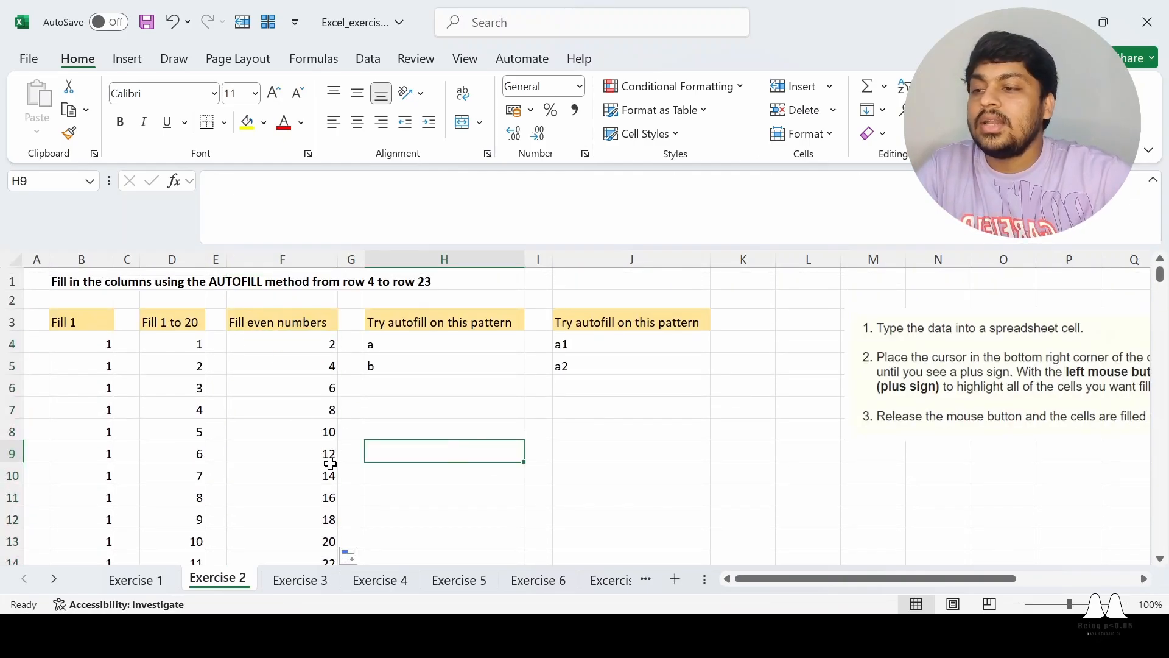
scroll(327, 383, "down", 3)
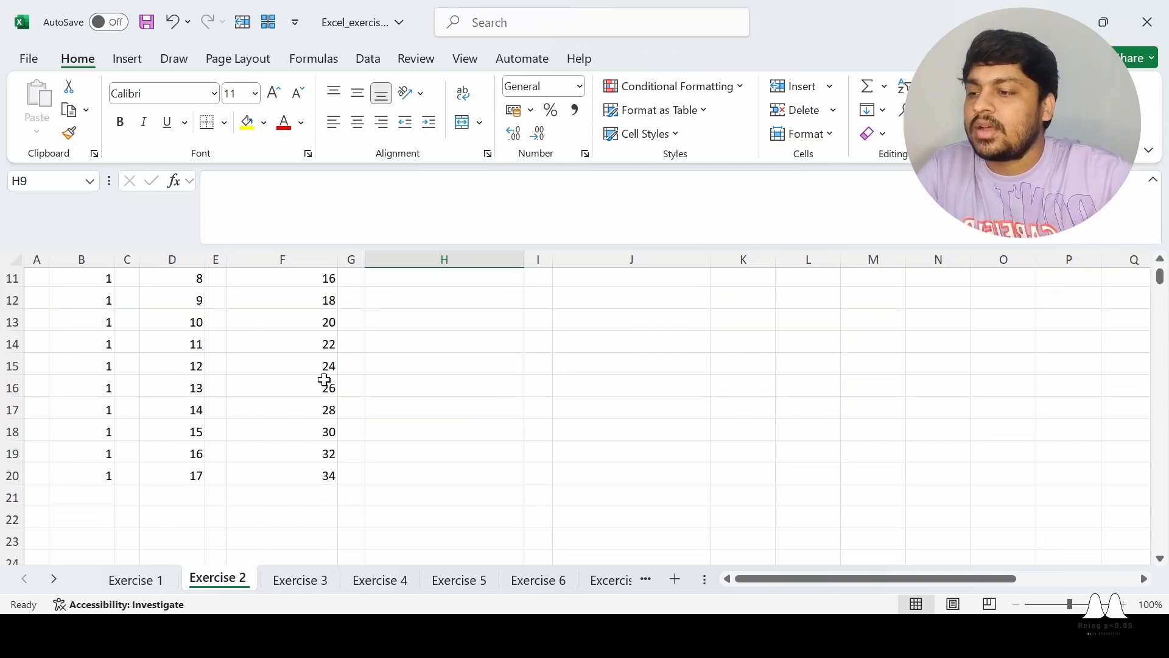
scroll(326, 382, "up", 3)
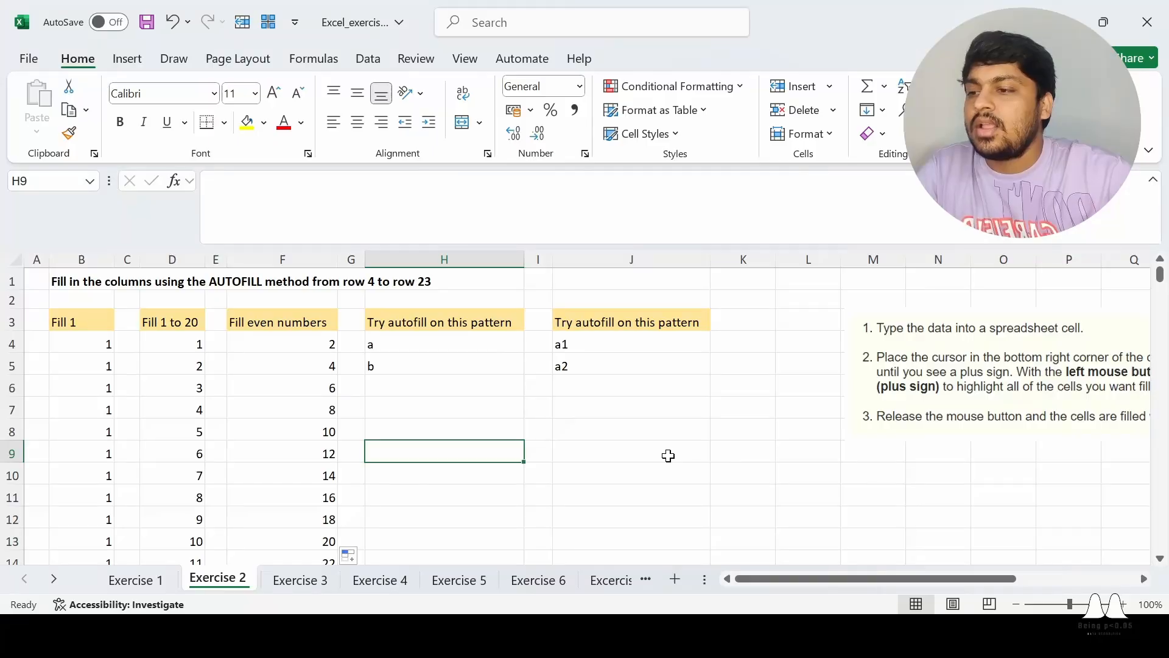
left_click(663, 455)
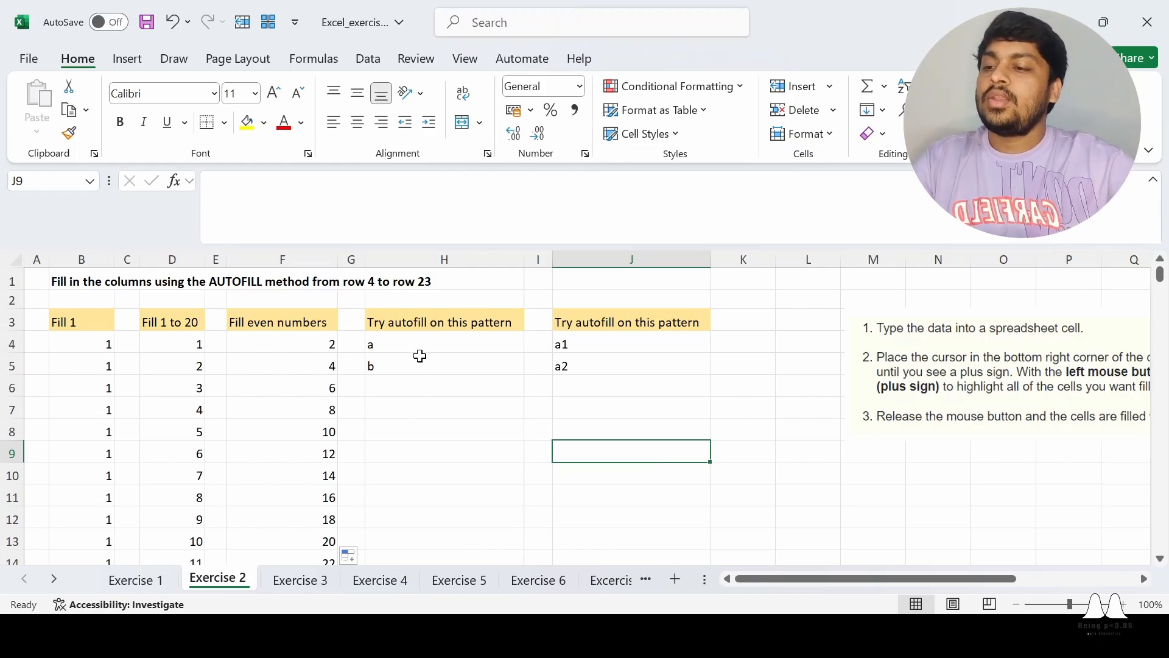
left_click_drag(419, 345, 422, 367)
left_click(480, 470)
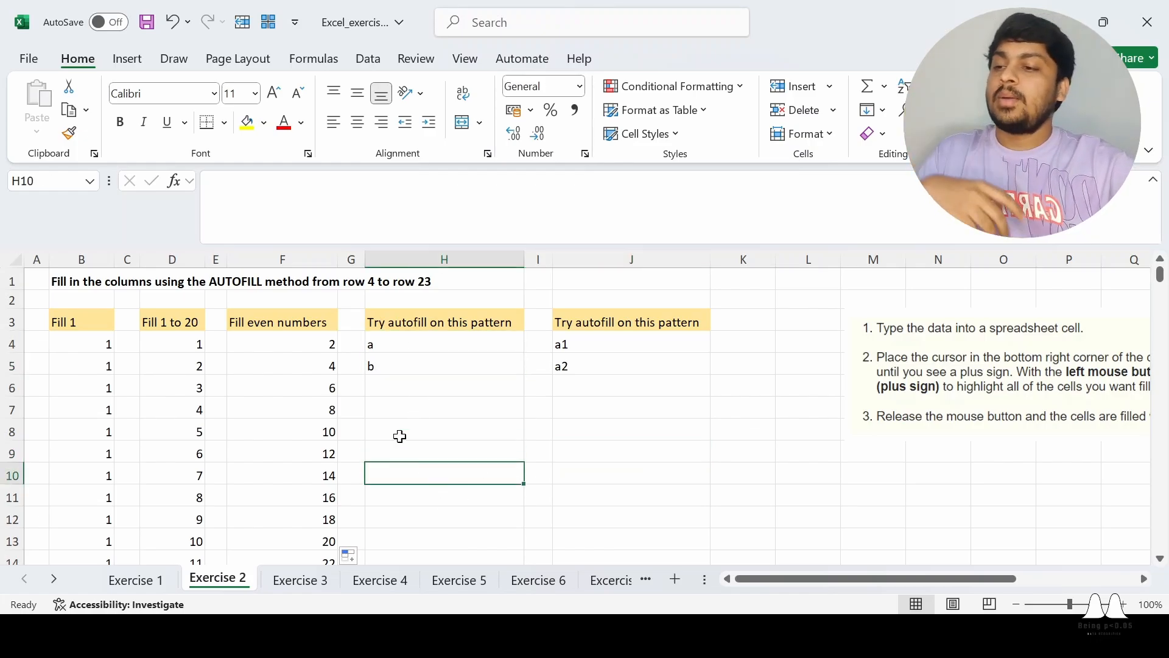
left_click(395, 344)
left_click(394, 361)
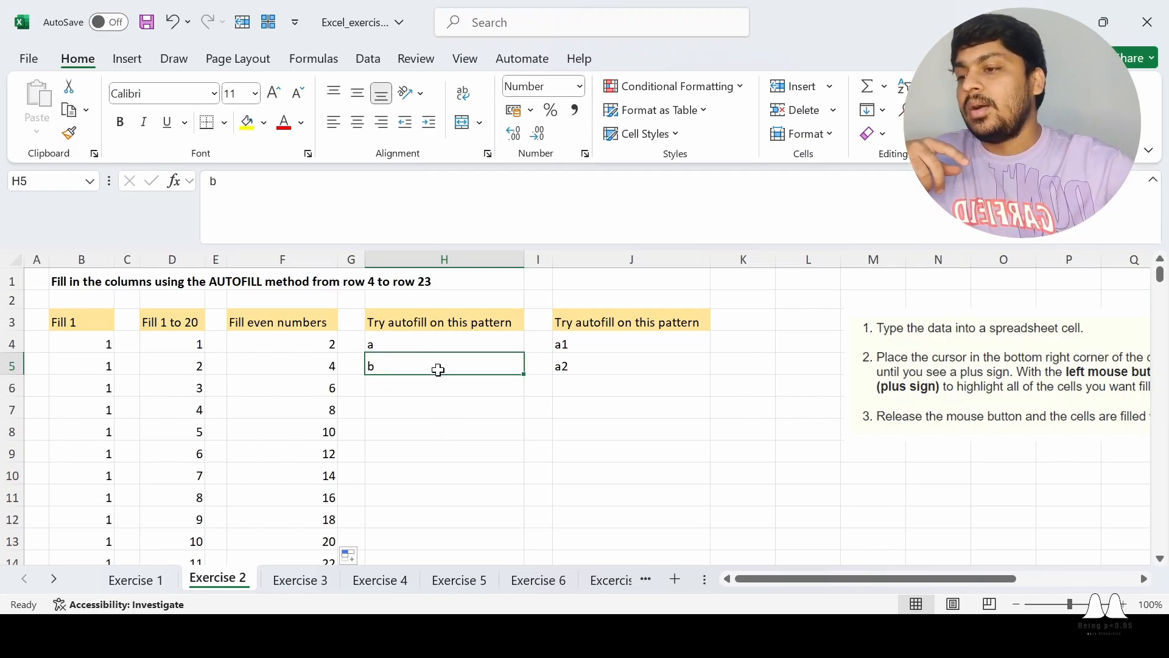
left_click(406, 344)
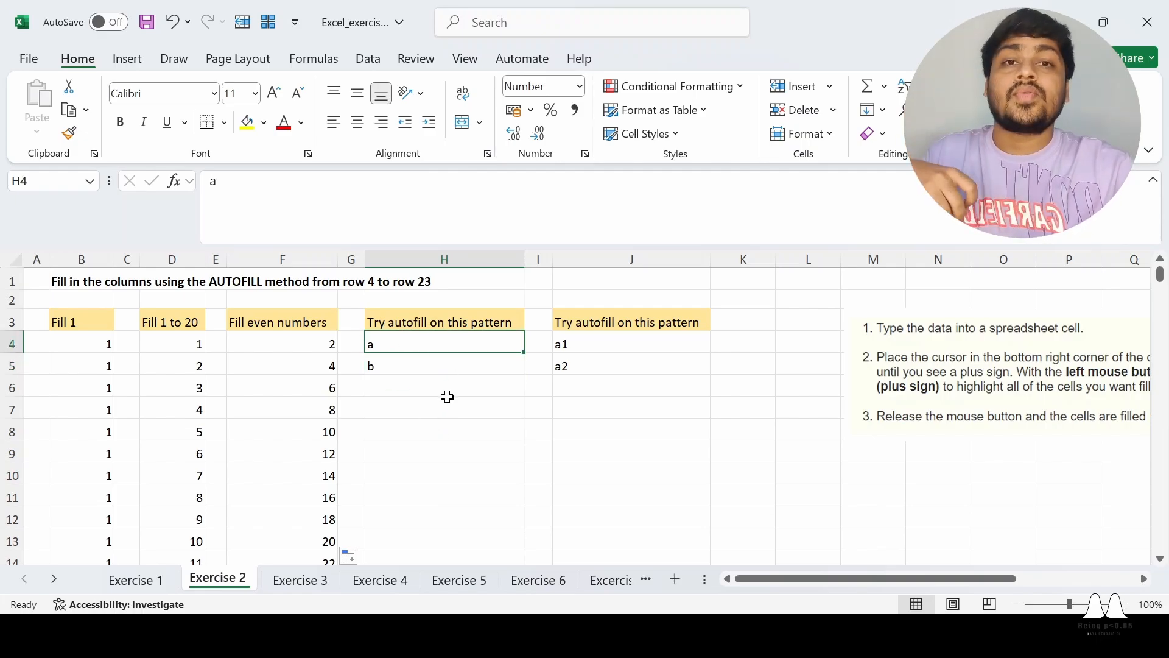
left_click(11, 342)
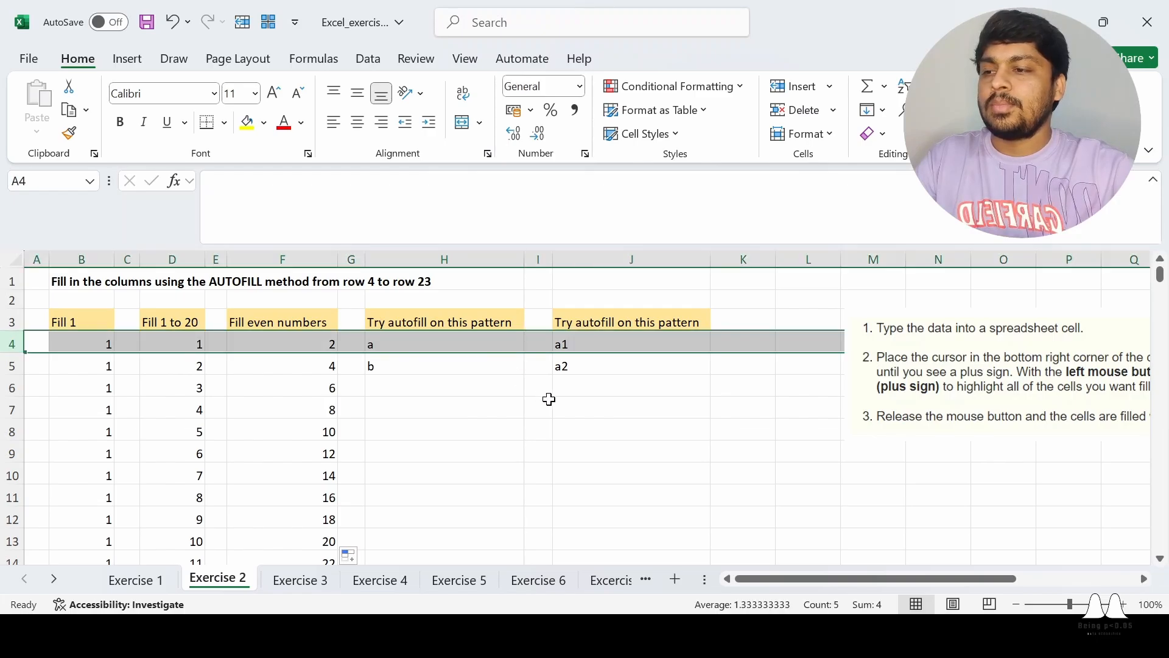
left_click(550, 399)
Step: Clear the letter b from cell H5 in the first pattern column
left_click(398, 368)
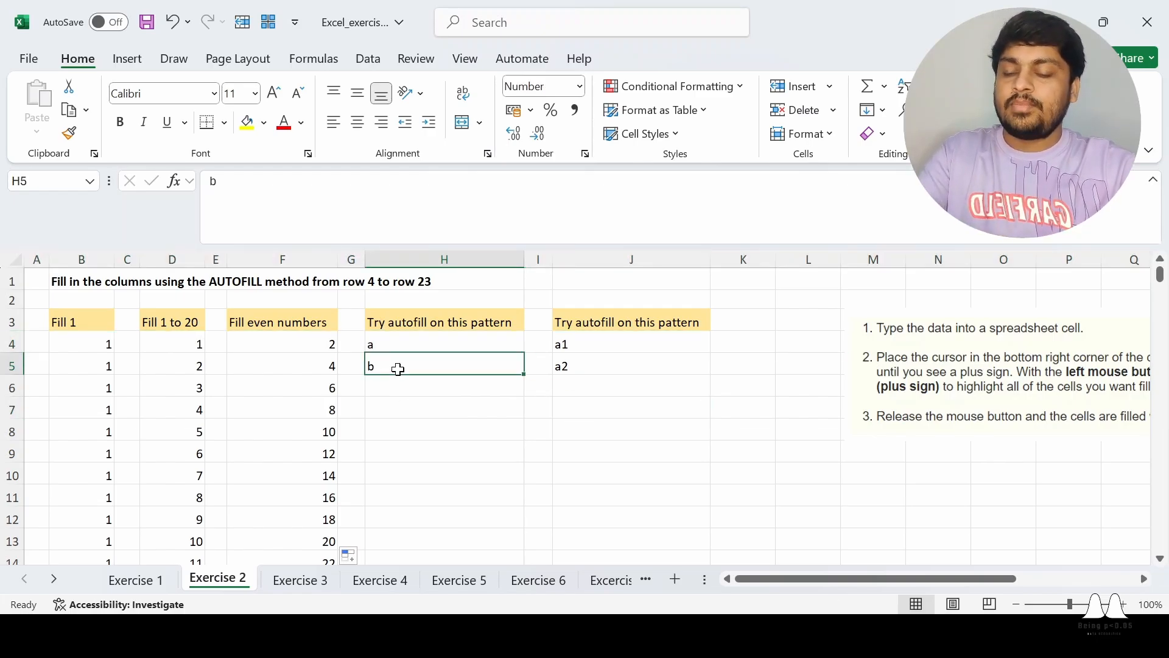
key("Delete")
key("BackSpace")
left_click(436, 426)
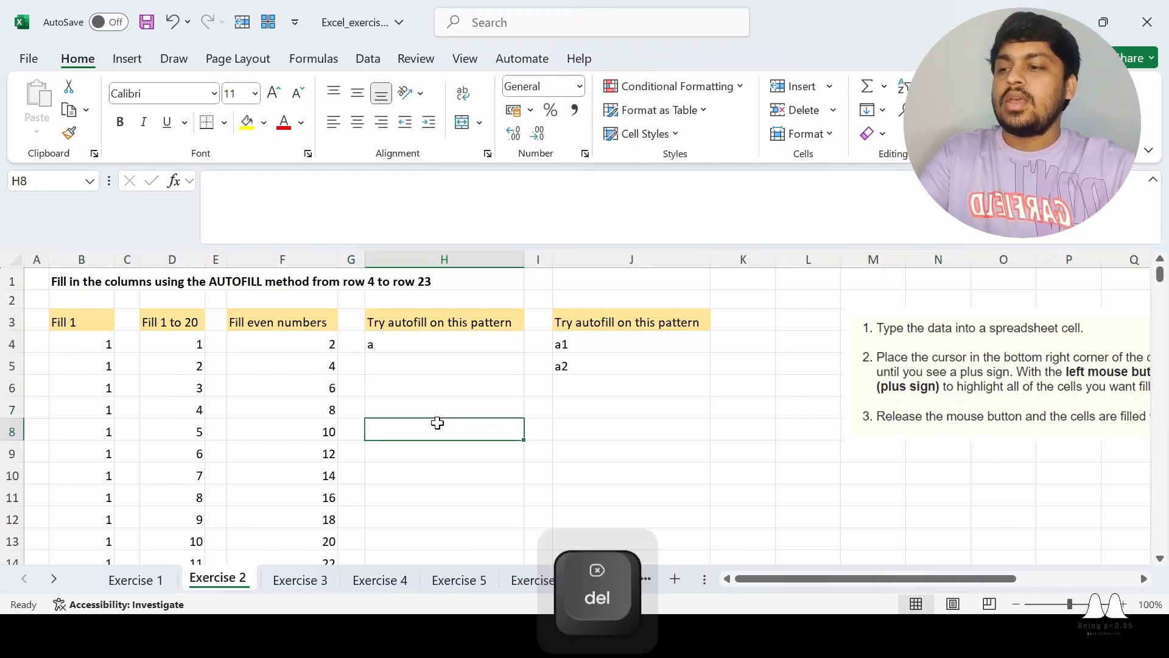
Step: Try autofilling the single letter a from H4 down to H20, and undo that fill
left_click(417, 351)
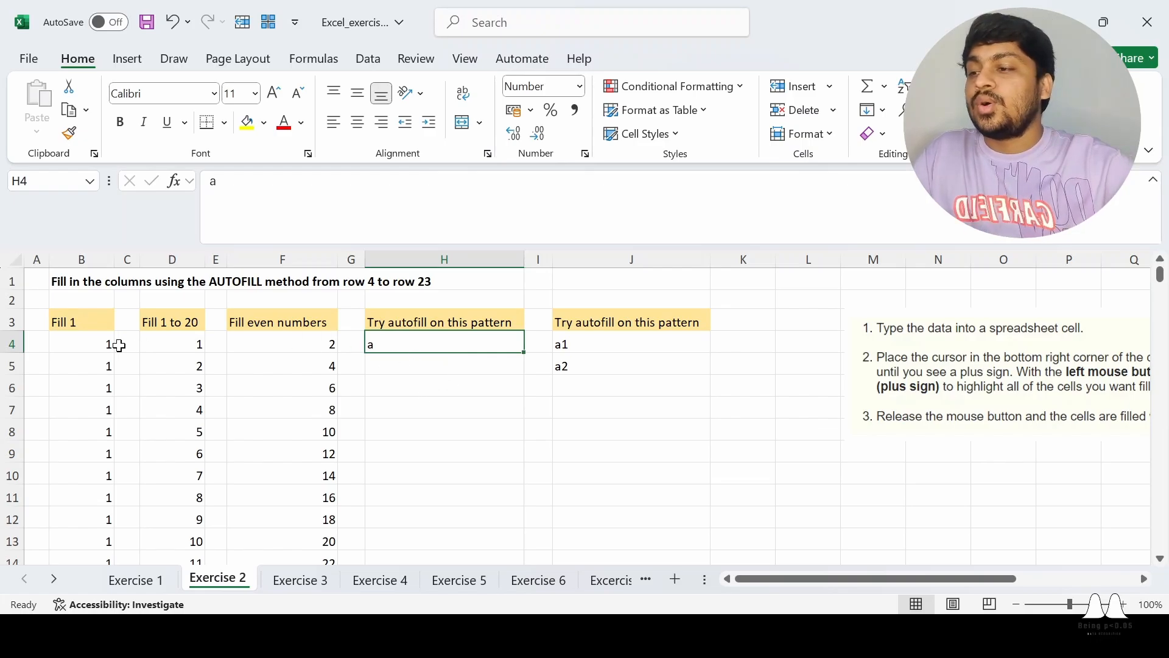
left_click(478, 446)
left_click(441, 344)
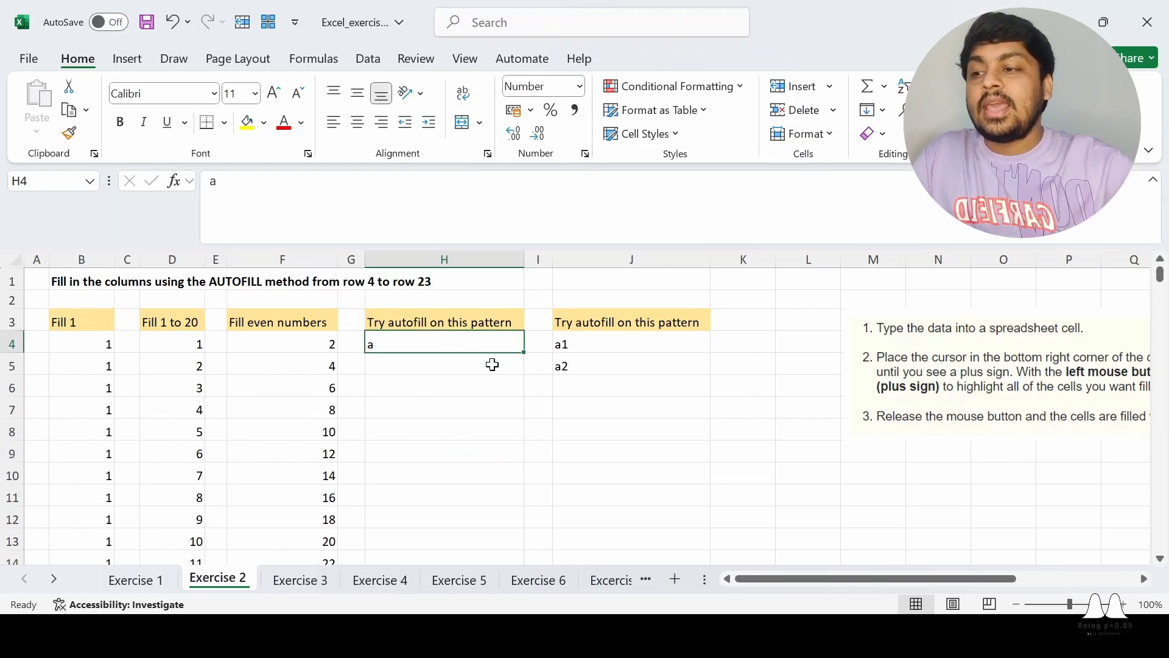
left_click_drag(526, 353, 469, 304)
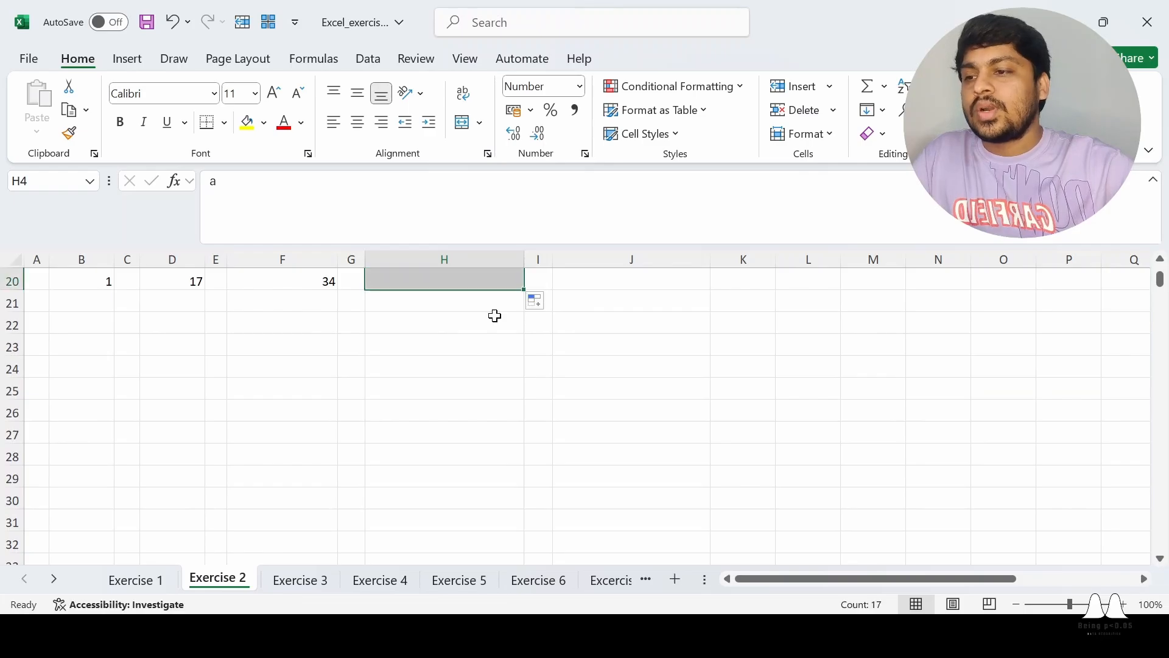
scroll(592, 402, "up", 6)
left_click(615, 441)
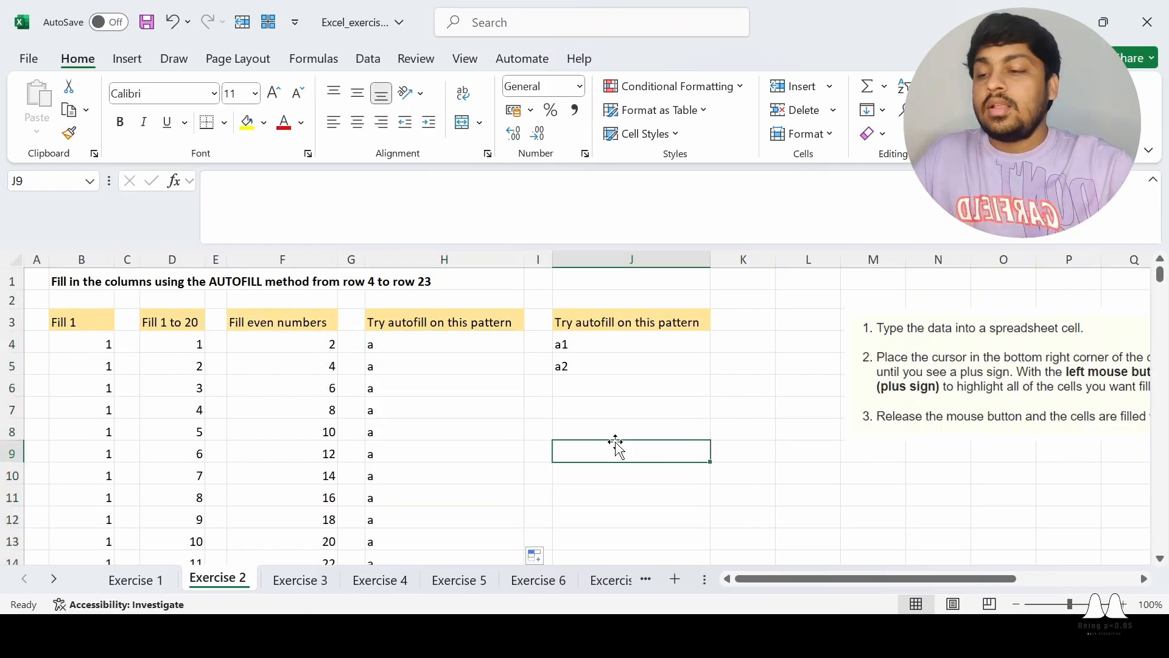
key("ctrl+z")
Step: Enter b in cell H5 below the starting letter a
left_click(411, 361)
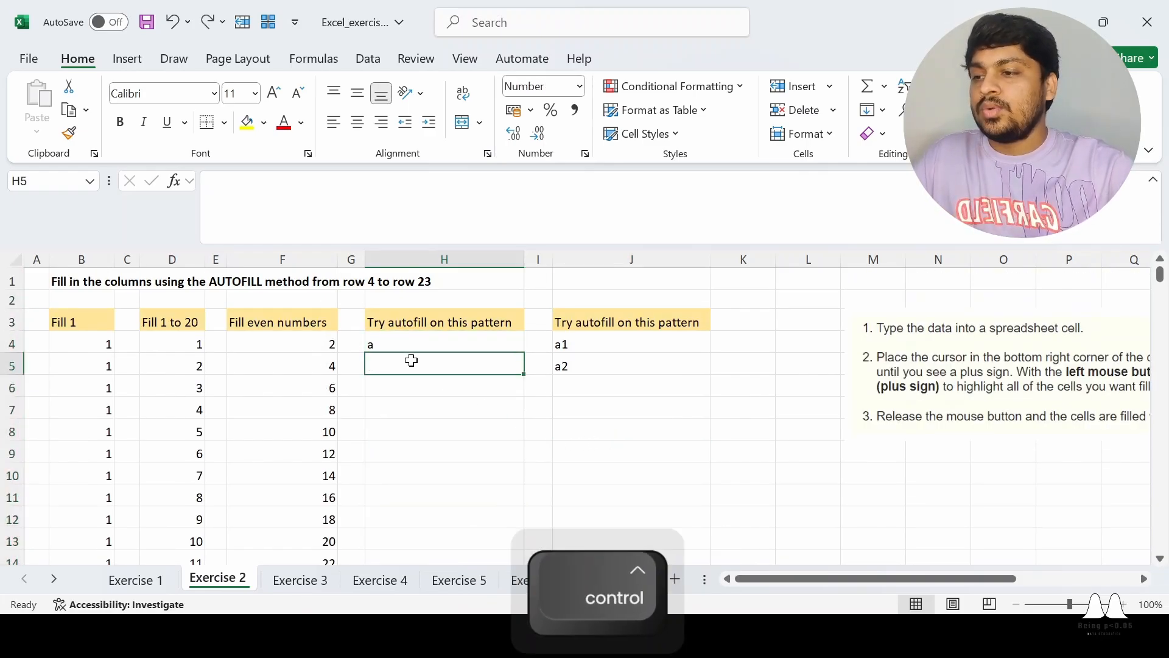
type("b")
left_click(509, 468)
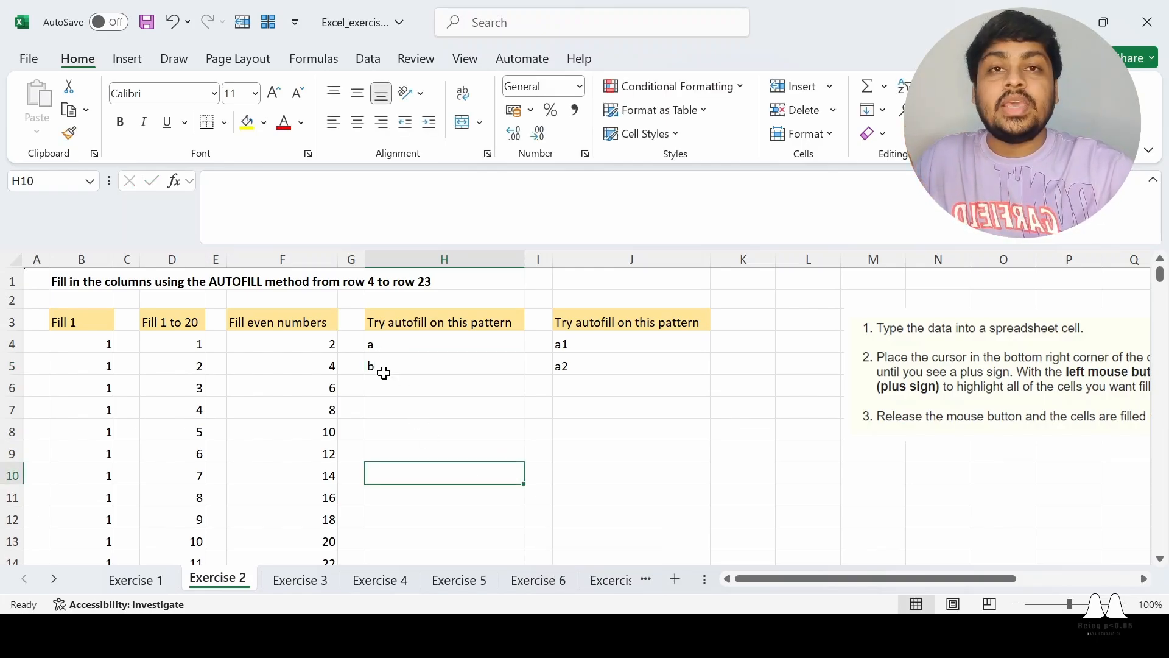
Step: Autofill the a, b pattern from H4:H5 down to H20, and undo that fill
left_click_drag(391, 351, 386, 365)
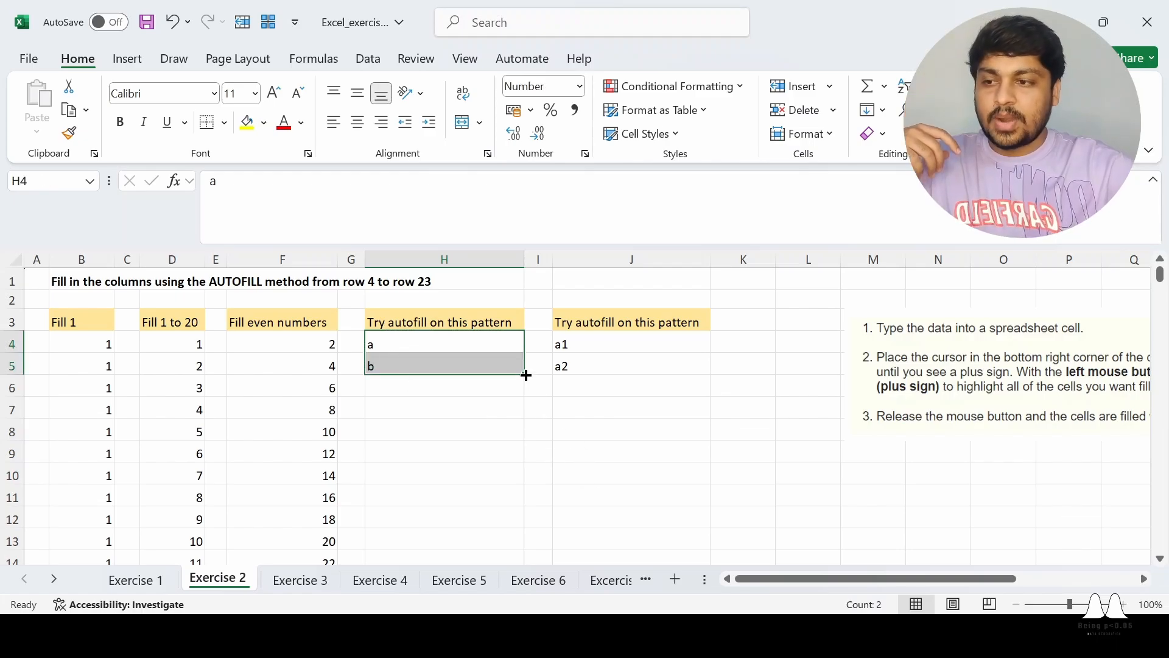
left_click_drag(526, 375, 516, 507)
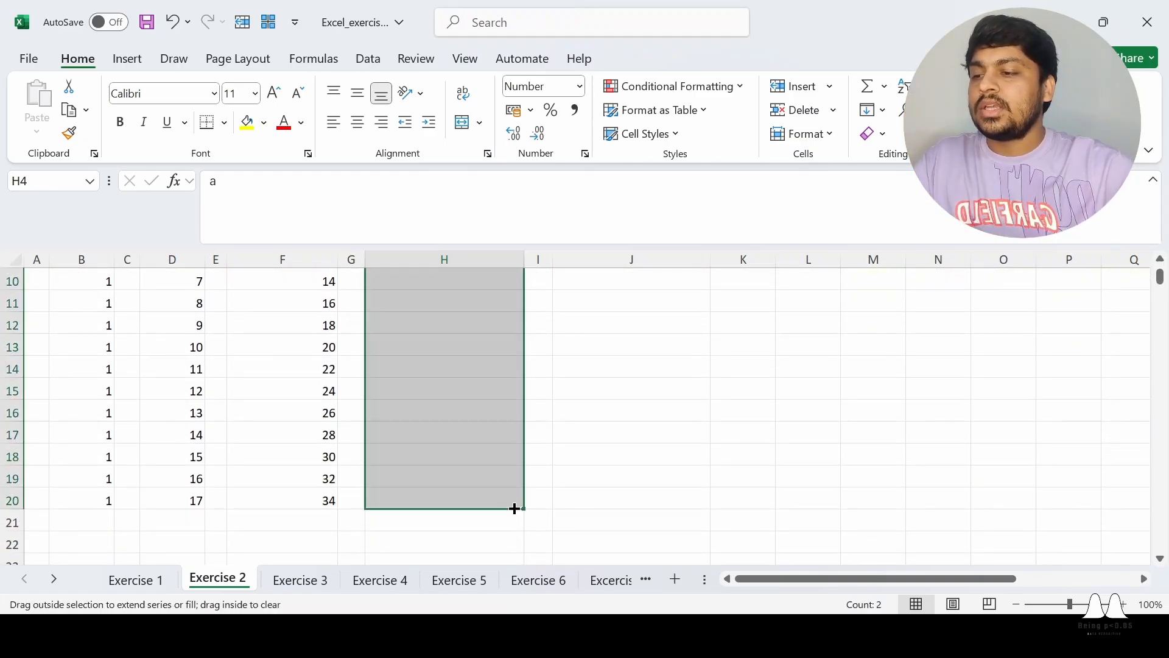
scroll(675, 484, "up", 3)
left_click(665, 491)
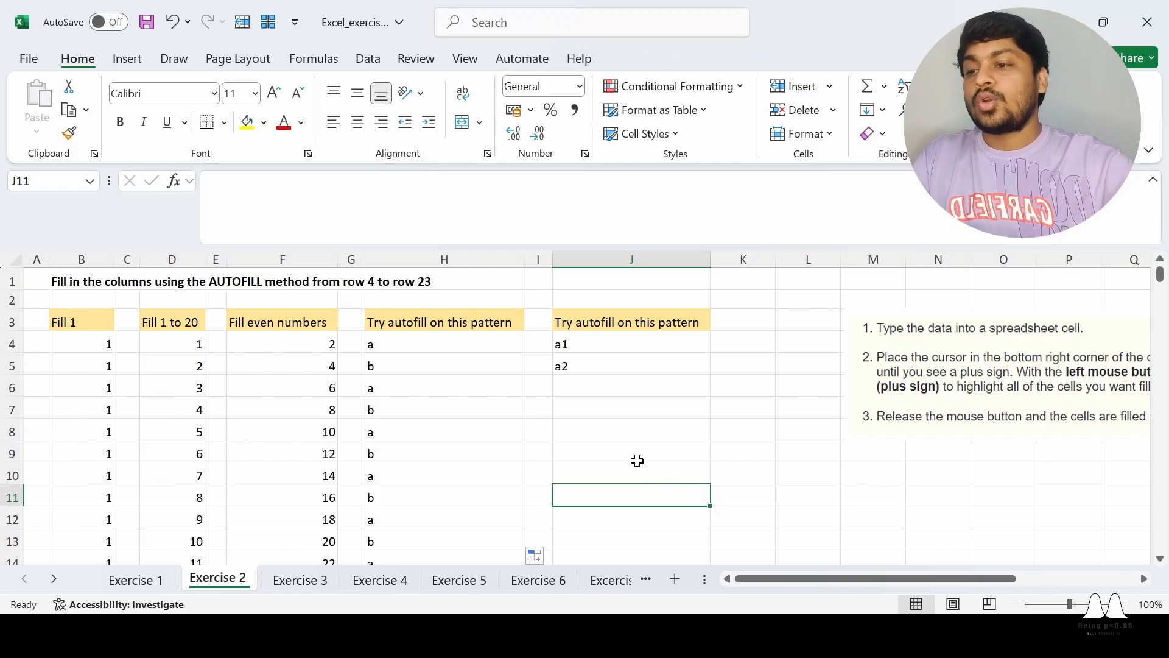
left_click(600, 393)
key("ctrl+z")
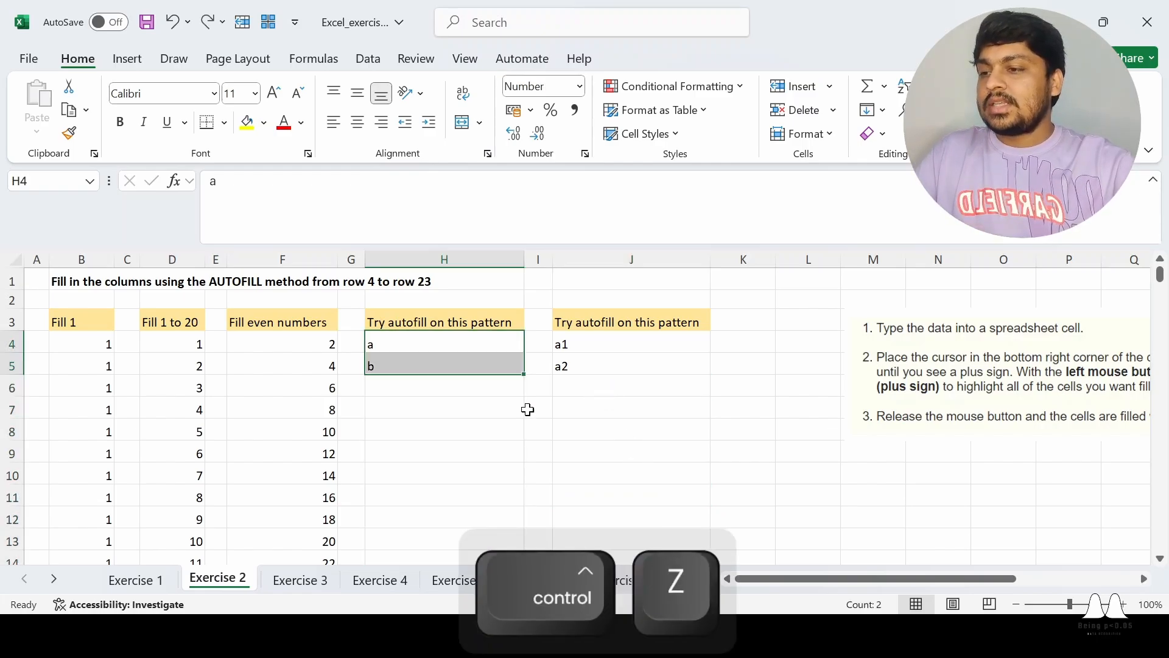
Step: Add c in cell H6 as a third starting letter of the pattern
left_click(425, 389)
type("c")
left_click(555, 449)
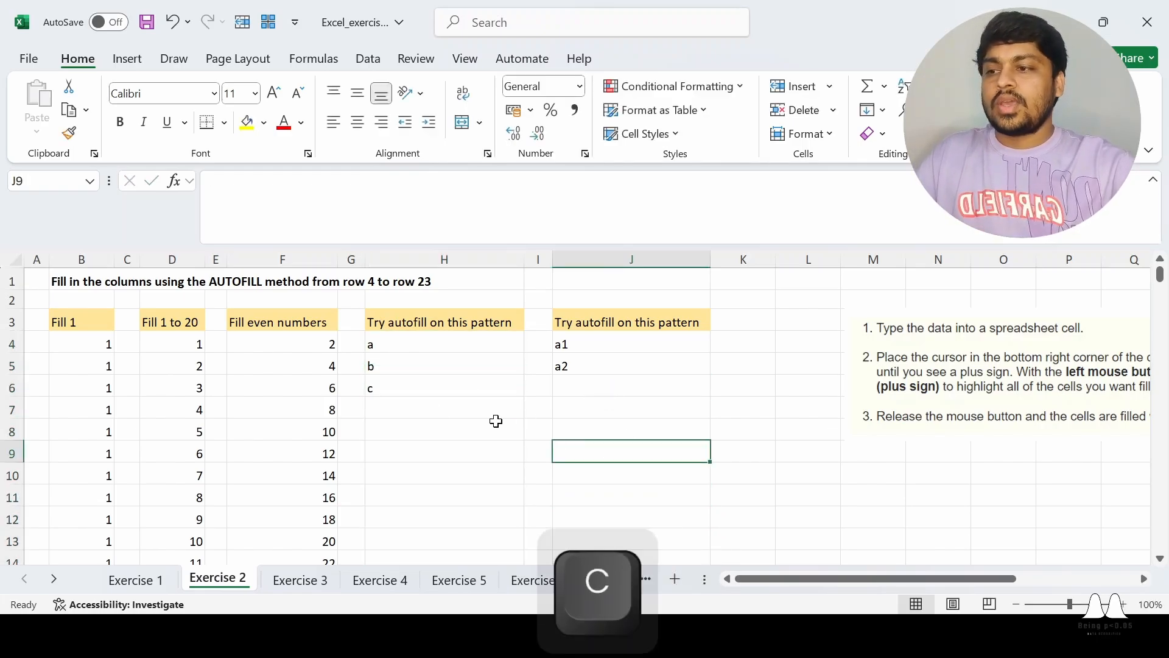
Step: Autofill the a, b, c pattern from H4:H6 down the column, and undo both the fill and the c entry
left_click_drag(433, 347, 444, 387)
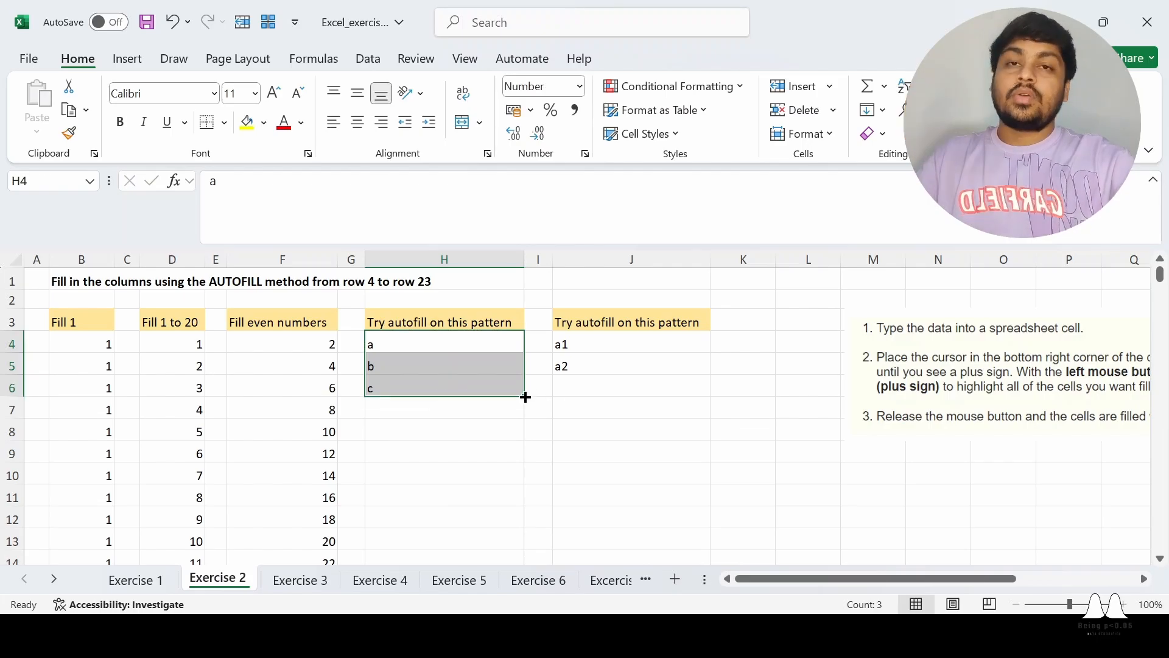
left_click_drag(526, 397, 517, 504)
left_click(703, 481)
scroll(703, 481, "up", 3)
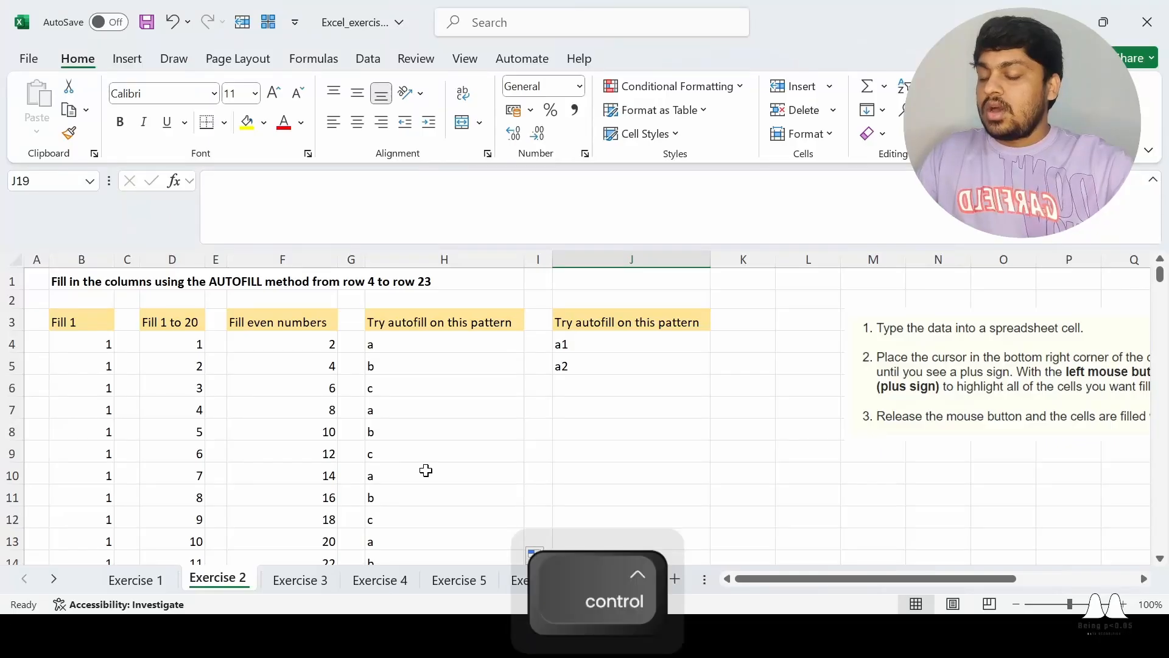
key("ctrl+z")
key("ctrl+z")
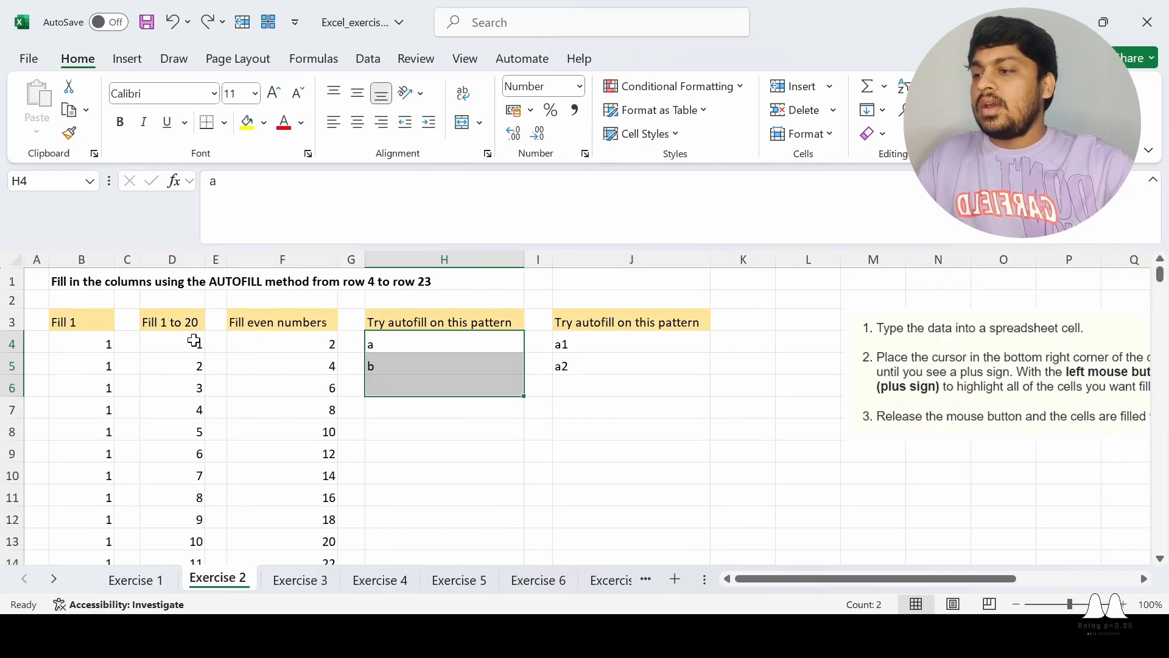
left_click(193, 342)
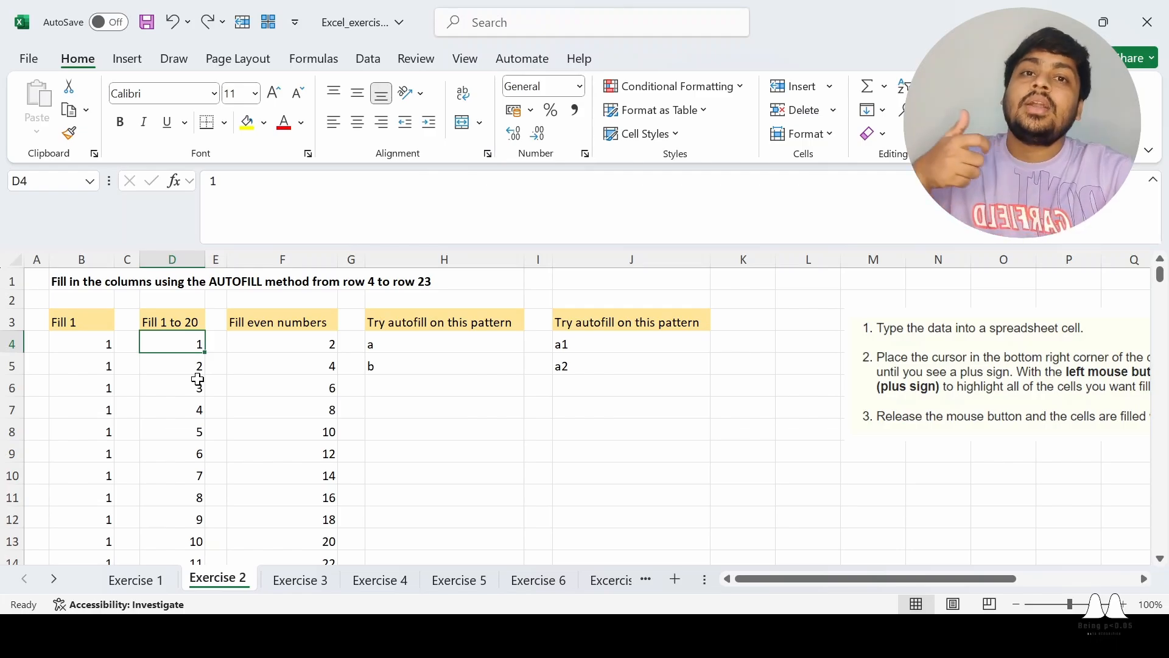
scroll(219, 413, "down", 3)
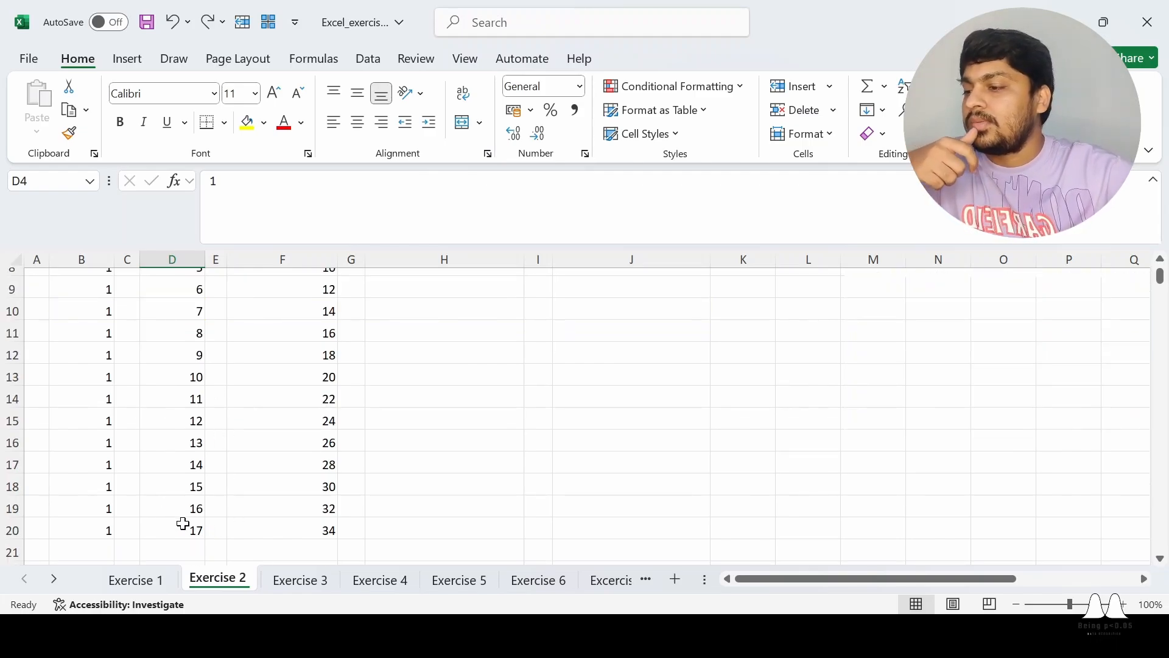
scroll(375, 508, "up", 1)
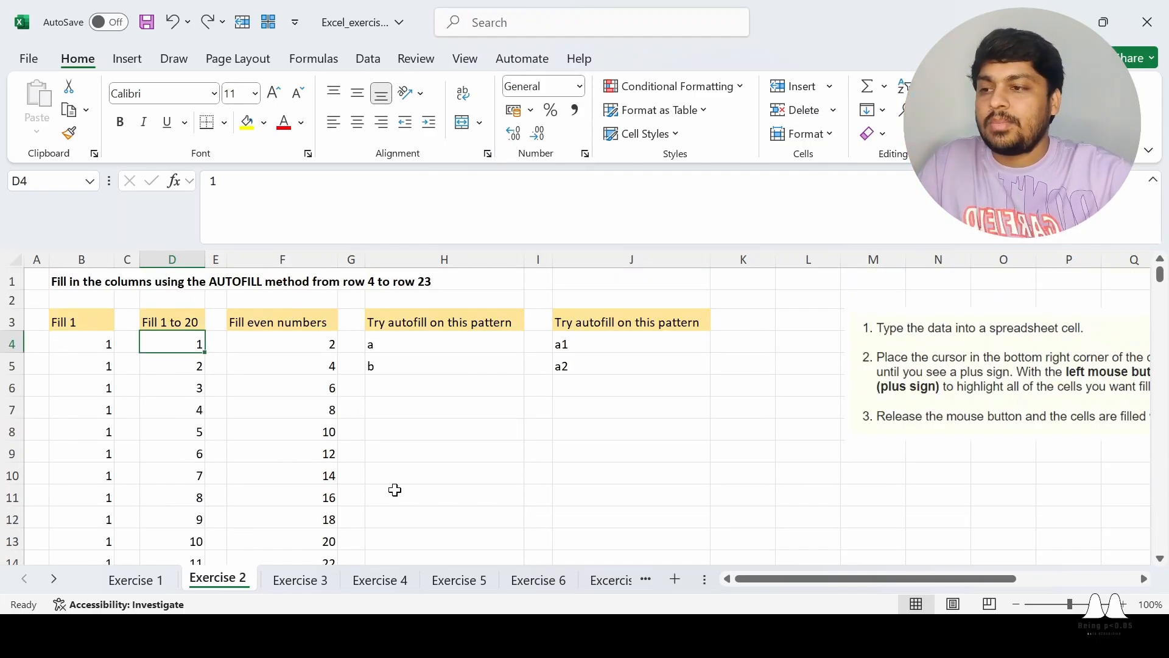
left_click_drag(397, 348, 394, 358)
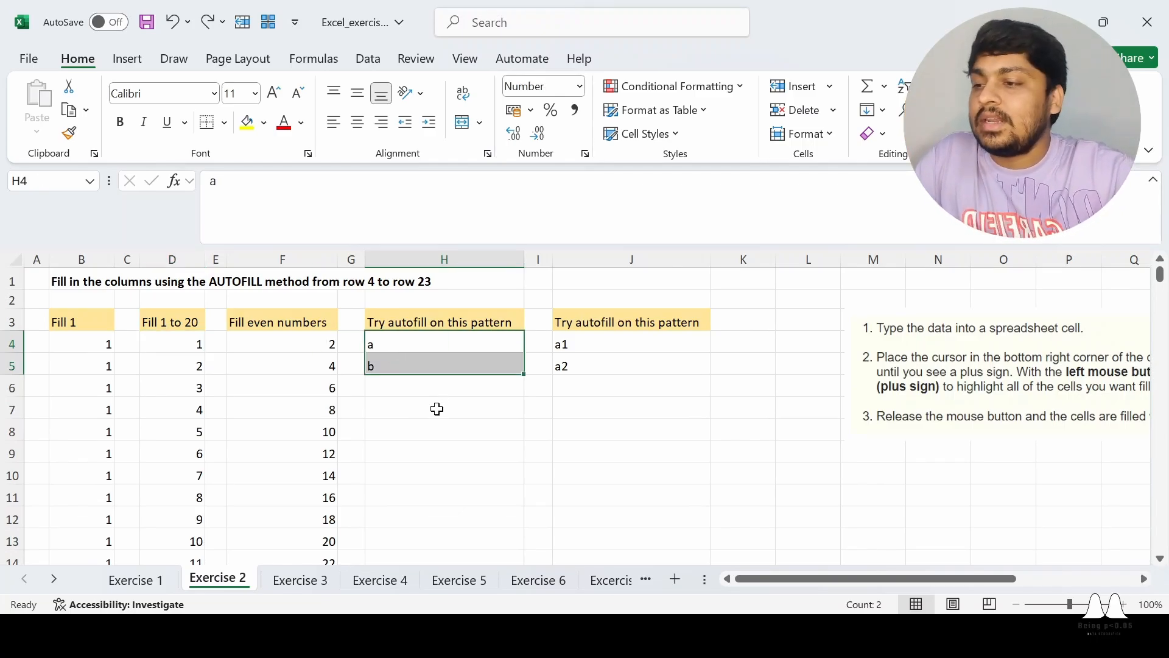
left_click(466, 451)
left_click(424, 347)
left_click(428, 362)
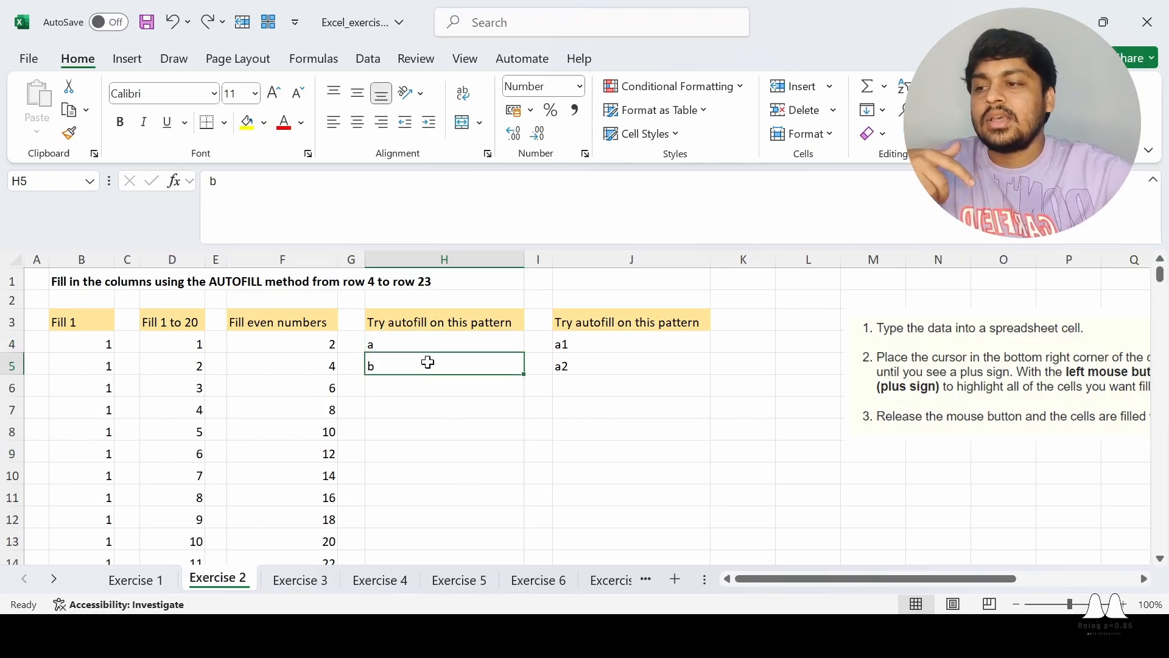
left_click(434, 346)
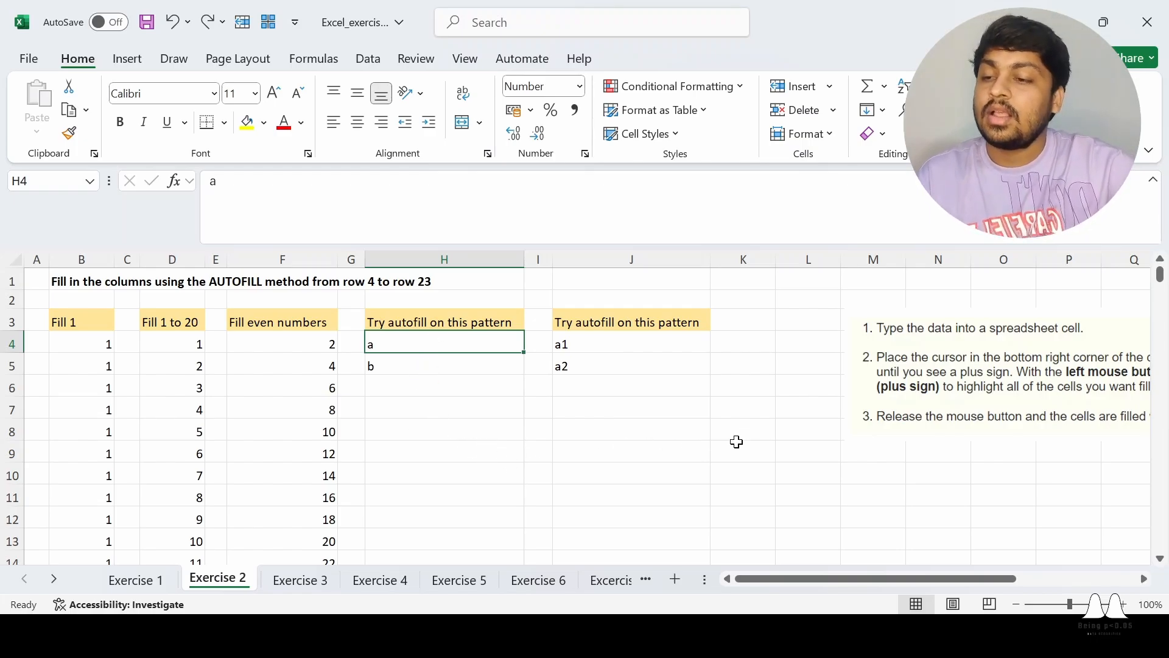
Step: Enter the formula =CHAR(65+ROW()-4) in cell K4 to generate alphabet letters by row
left_click(734, 344)
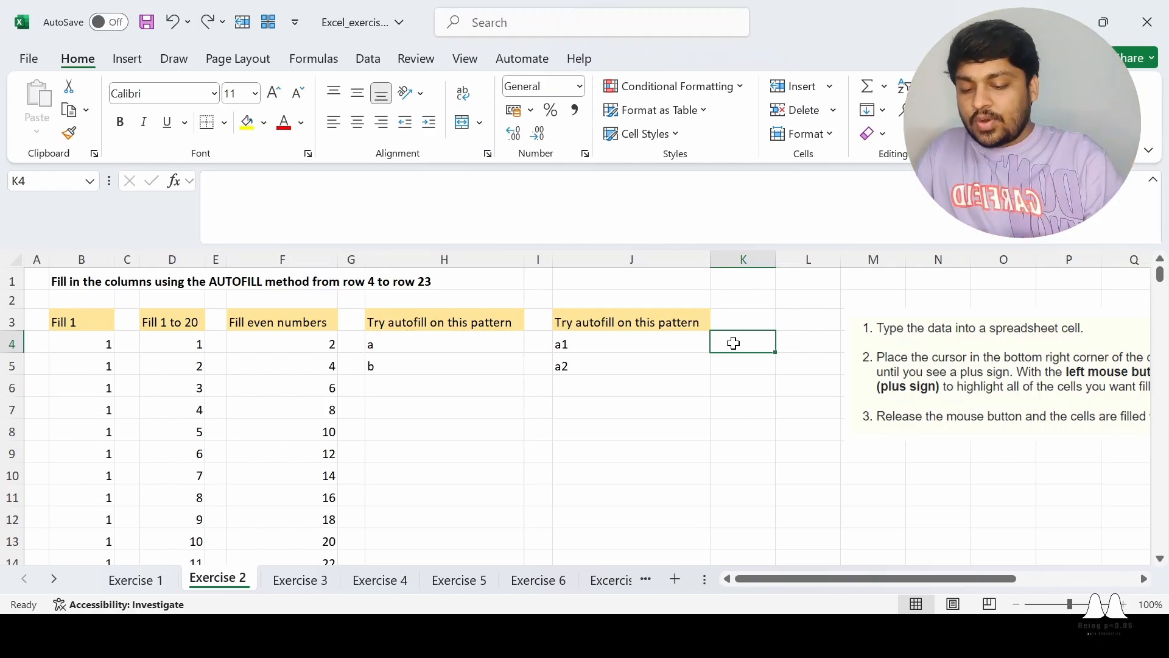
type("=")
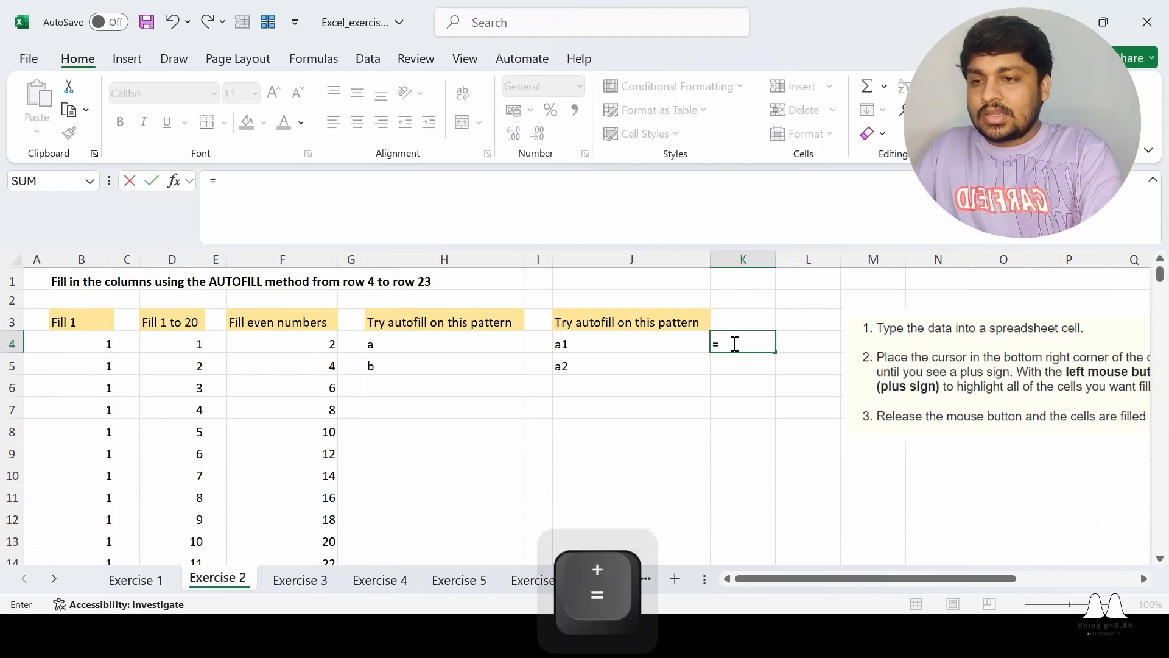
type("ch")
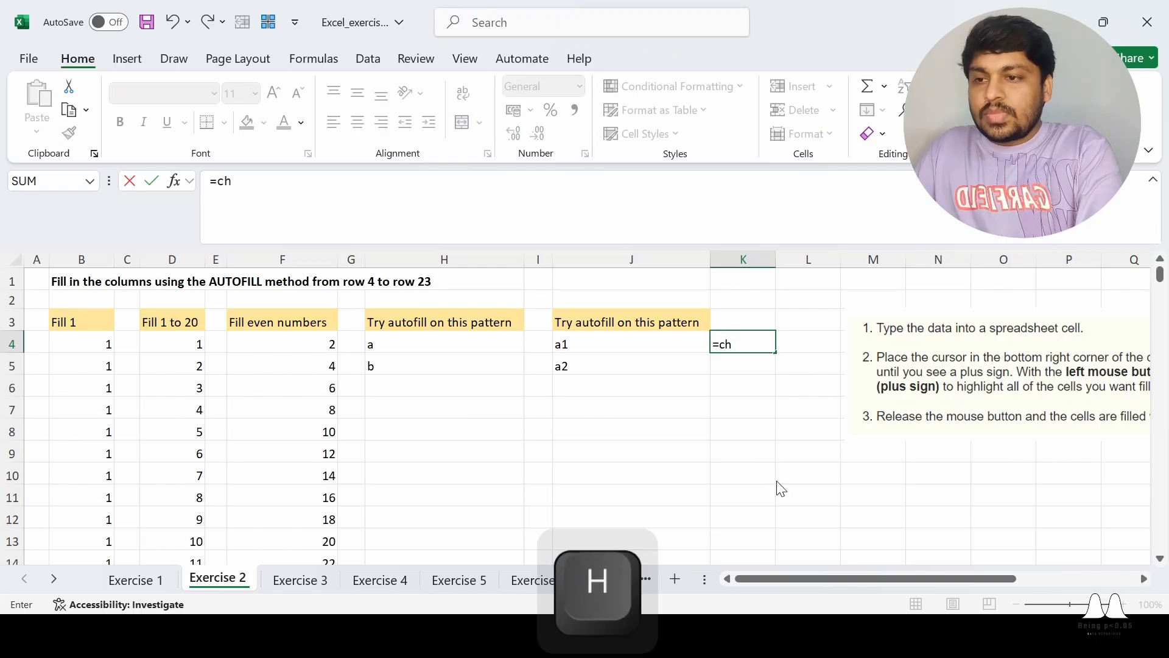
key("Tab")
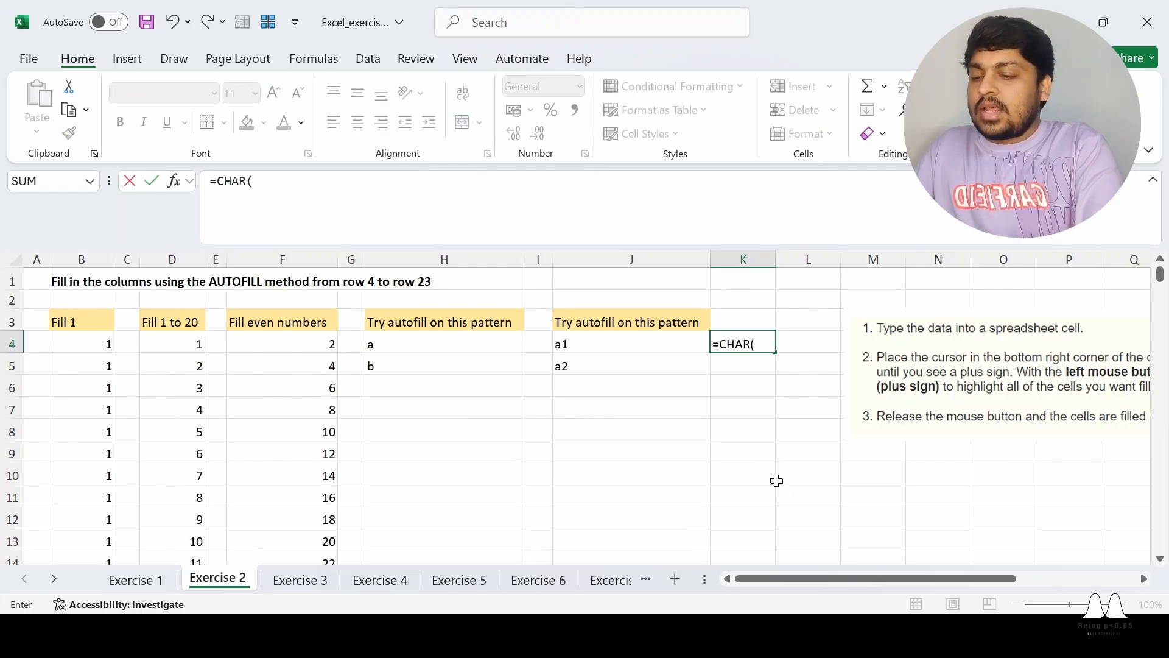
type("65")
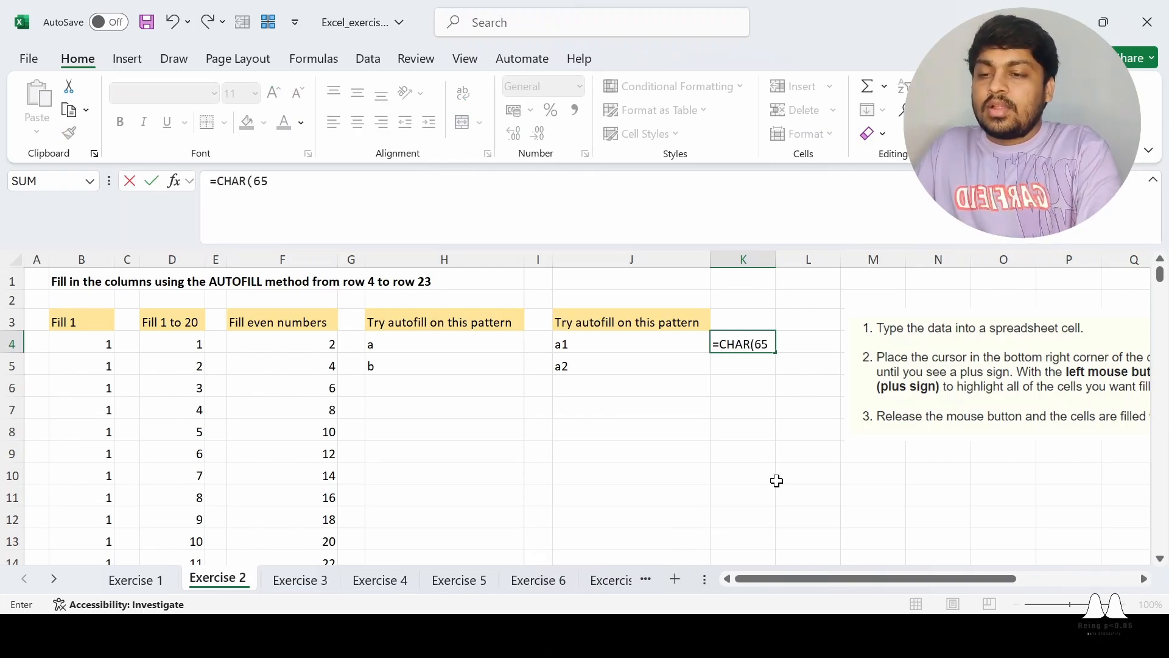
type("+")
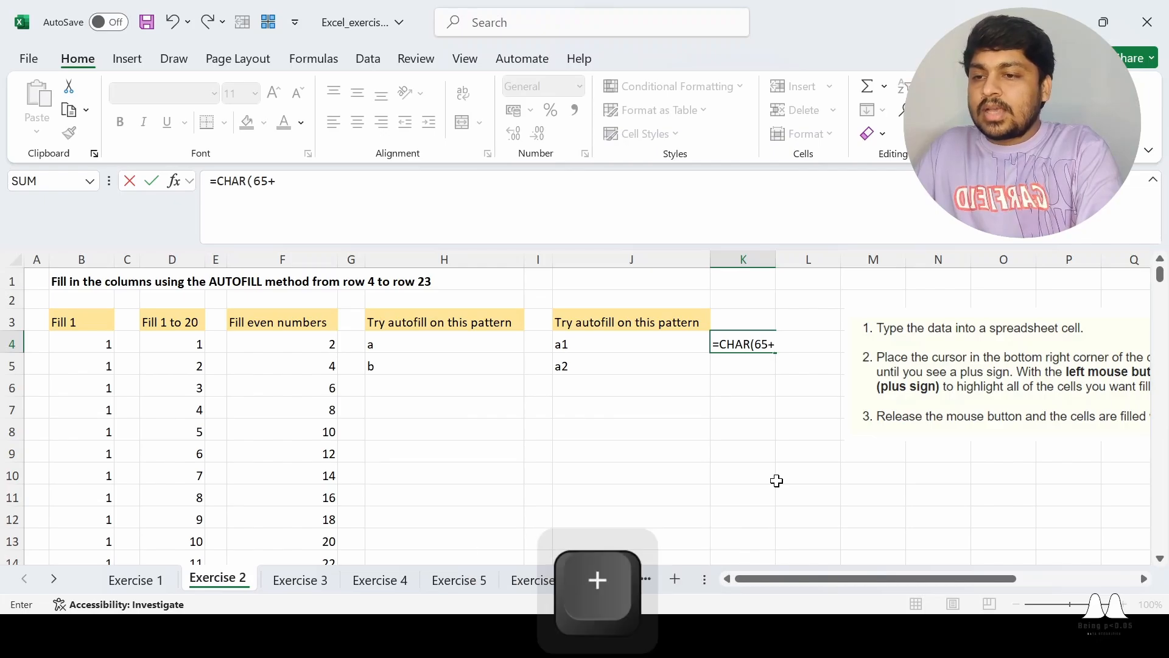
type("row")
key("Tab")
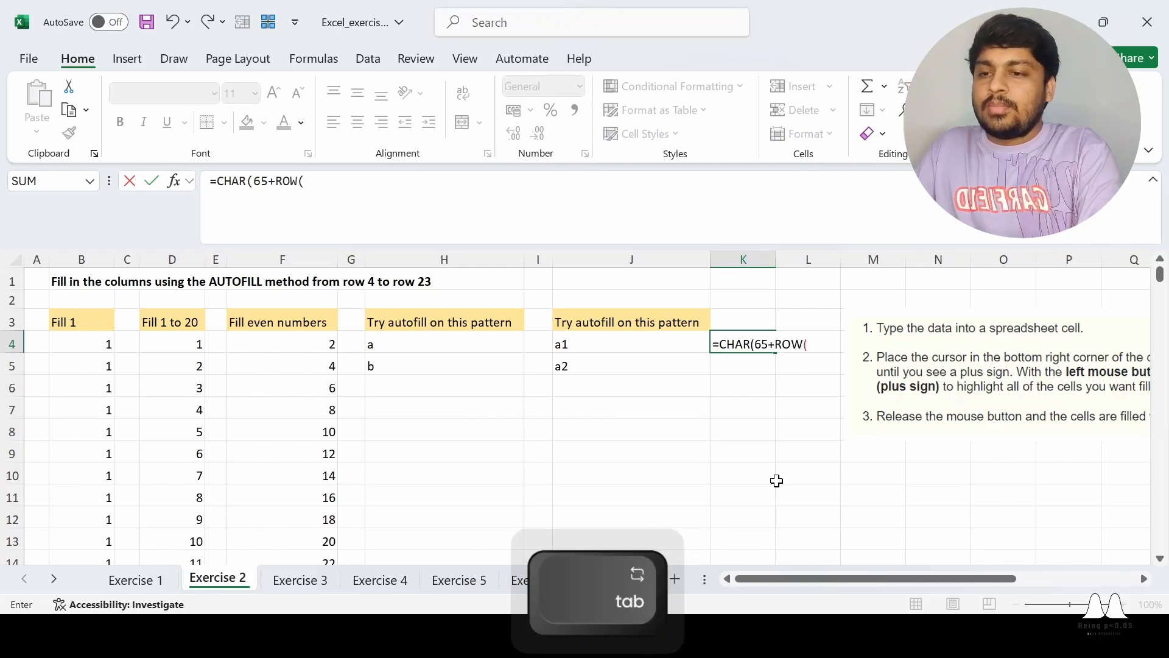
type(")")
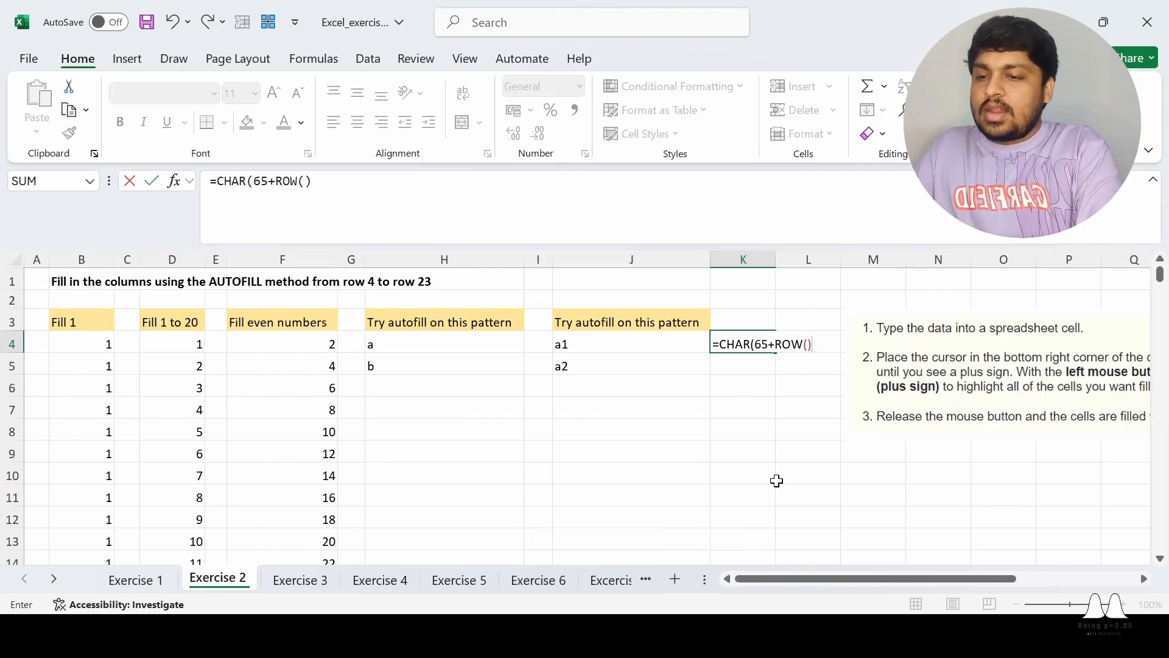
type("-")
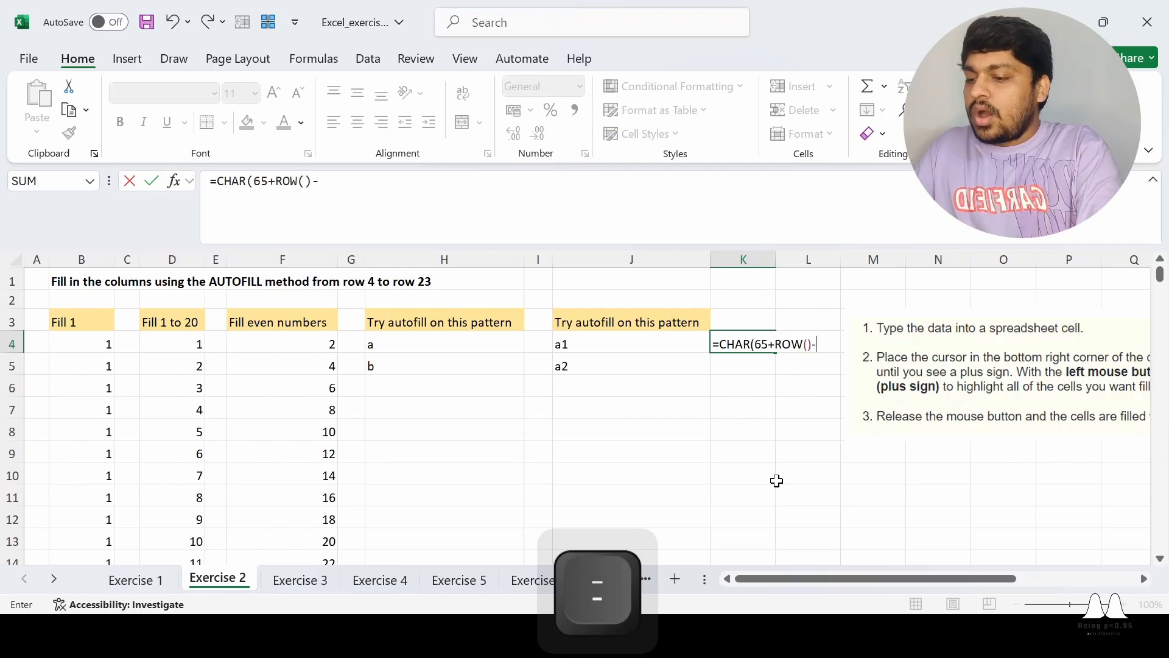
type("4)")
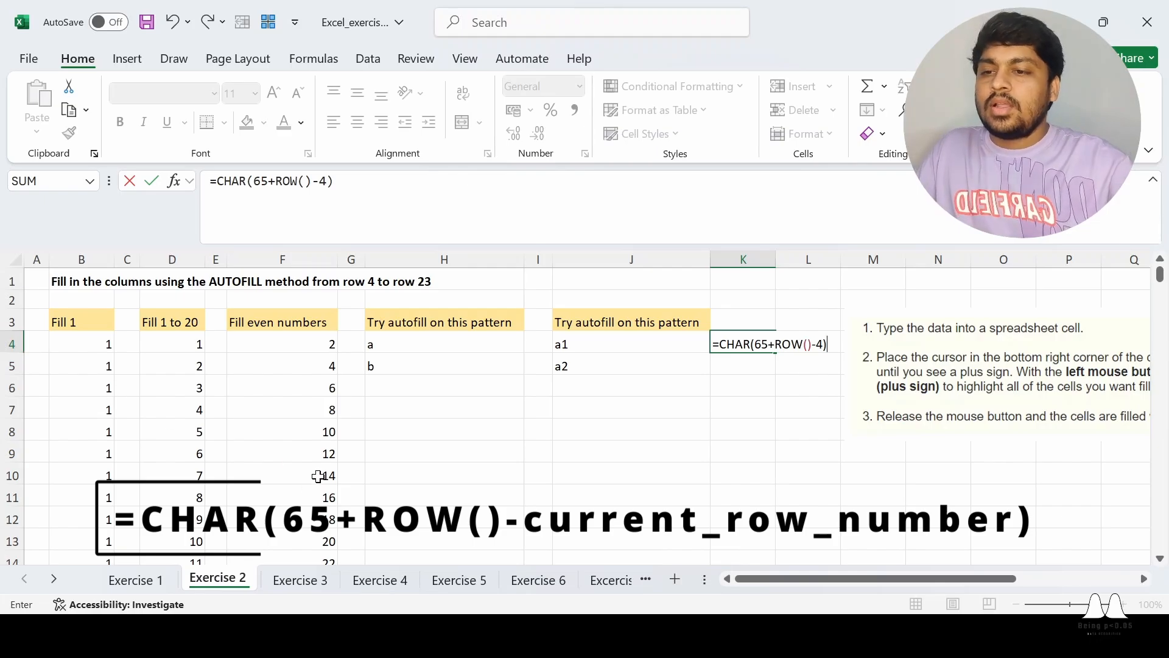
key("Return")
key("Up")
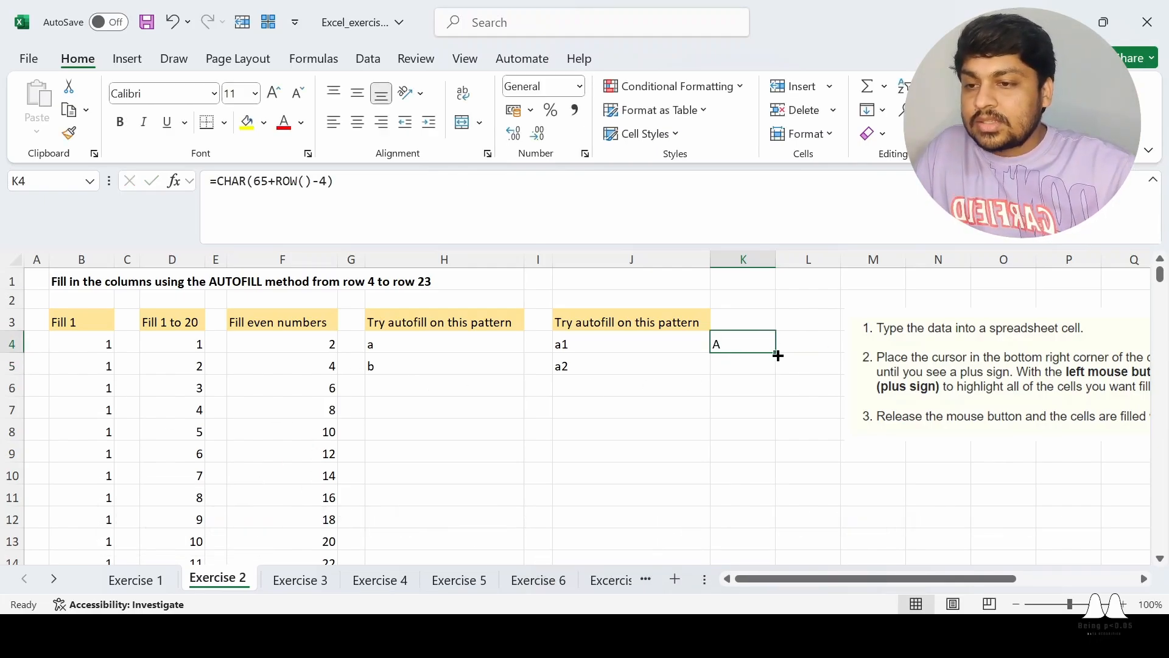
Step: Autofill the letter formula from K4 down to K20, check the filled letters, and undo the fill
left_click_drag(775, 352, 780, 494)
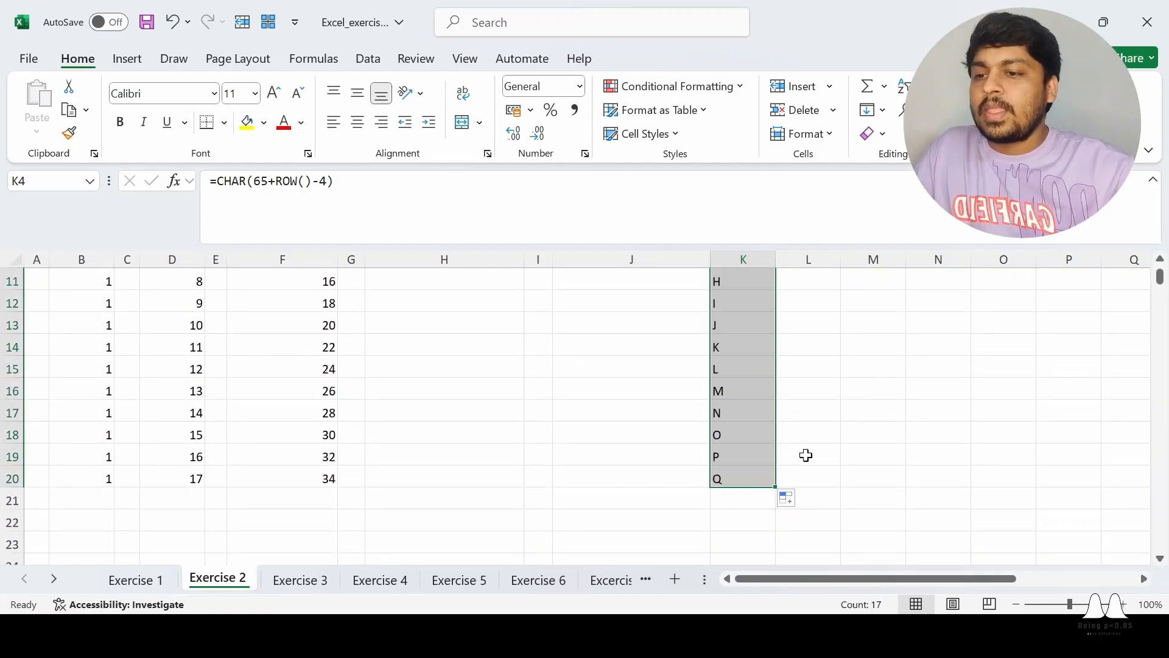
scroll(810, 451, "up", 3)
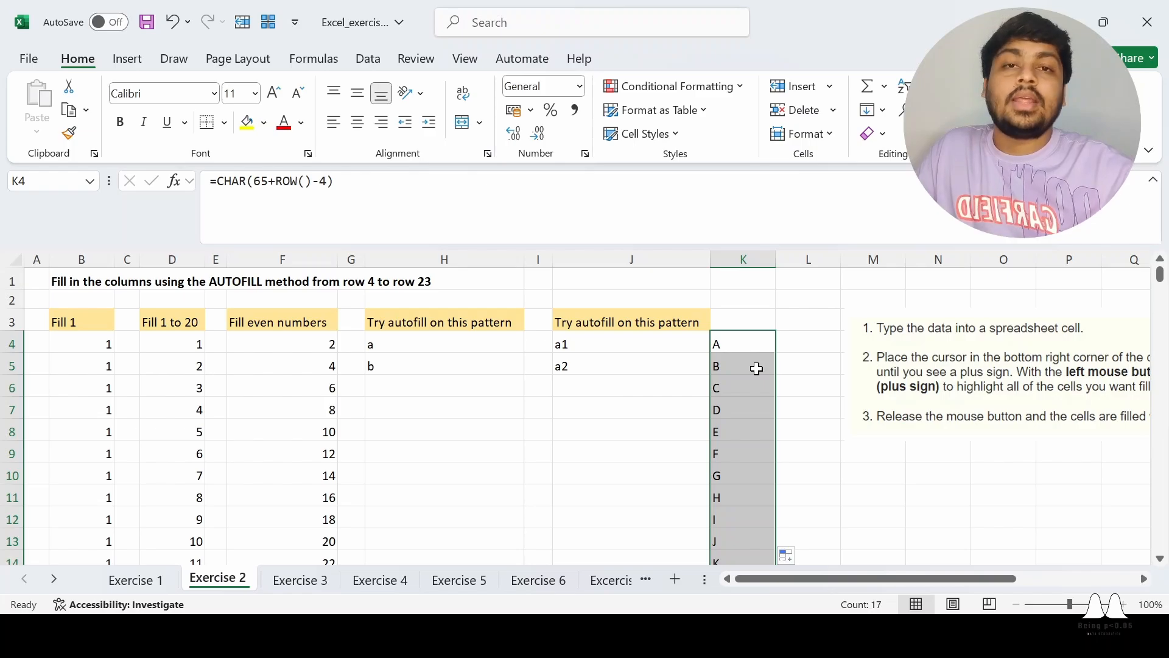
key("ctrl")
key("ctrl+z")
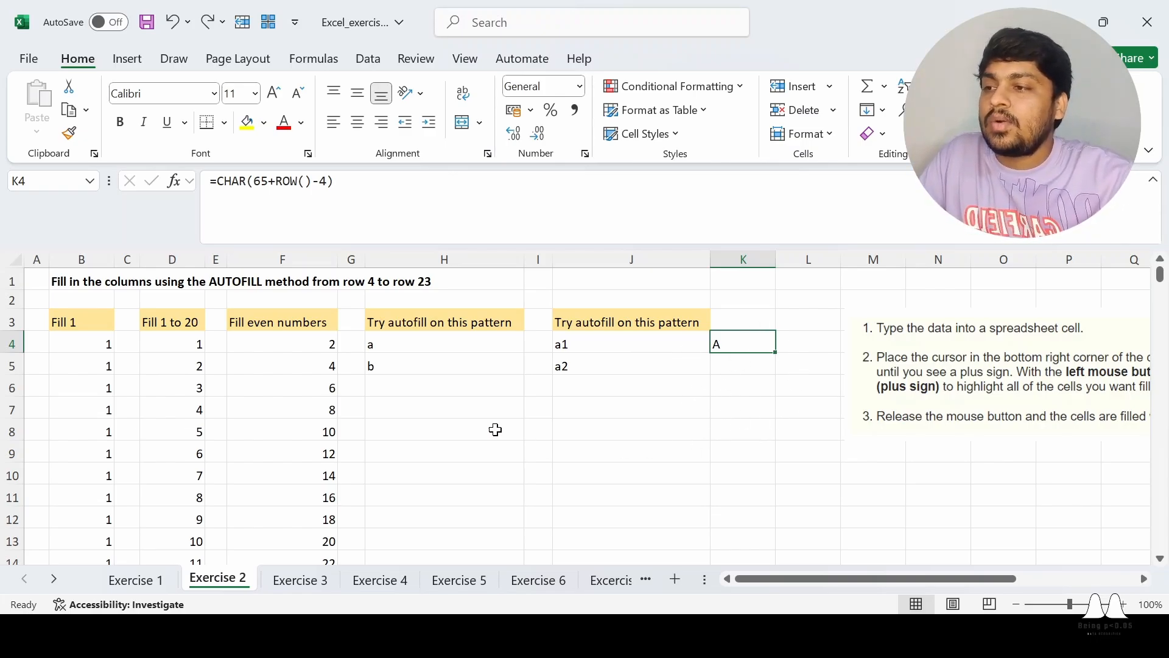
left_click(754, 403)
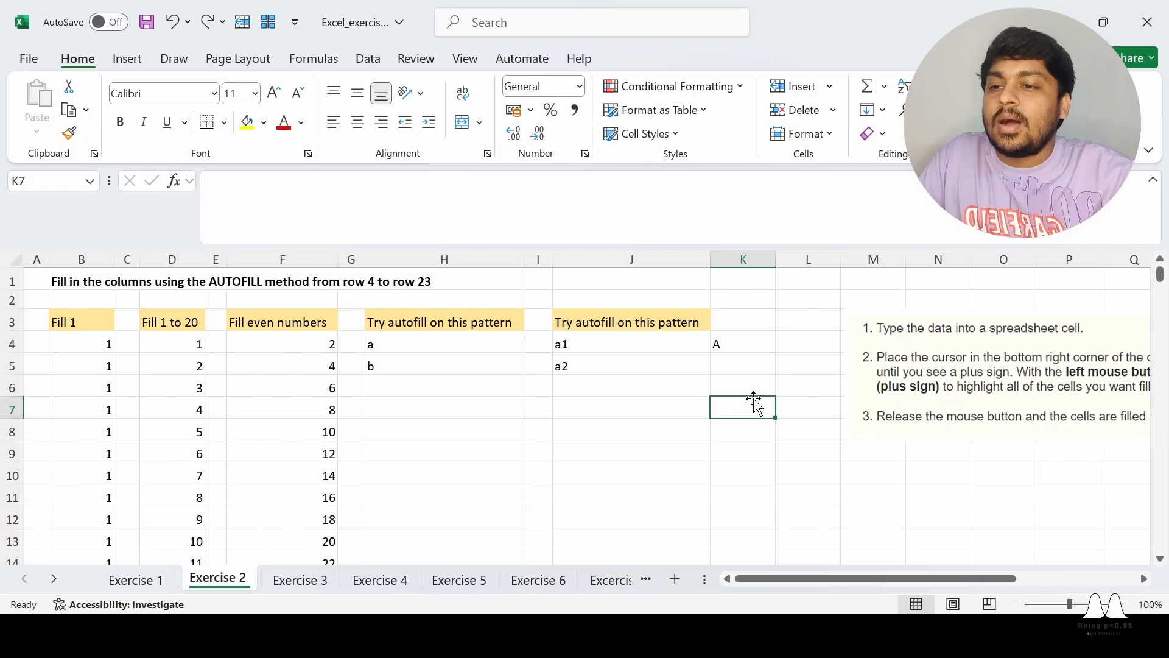
left_click(748, 341)
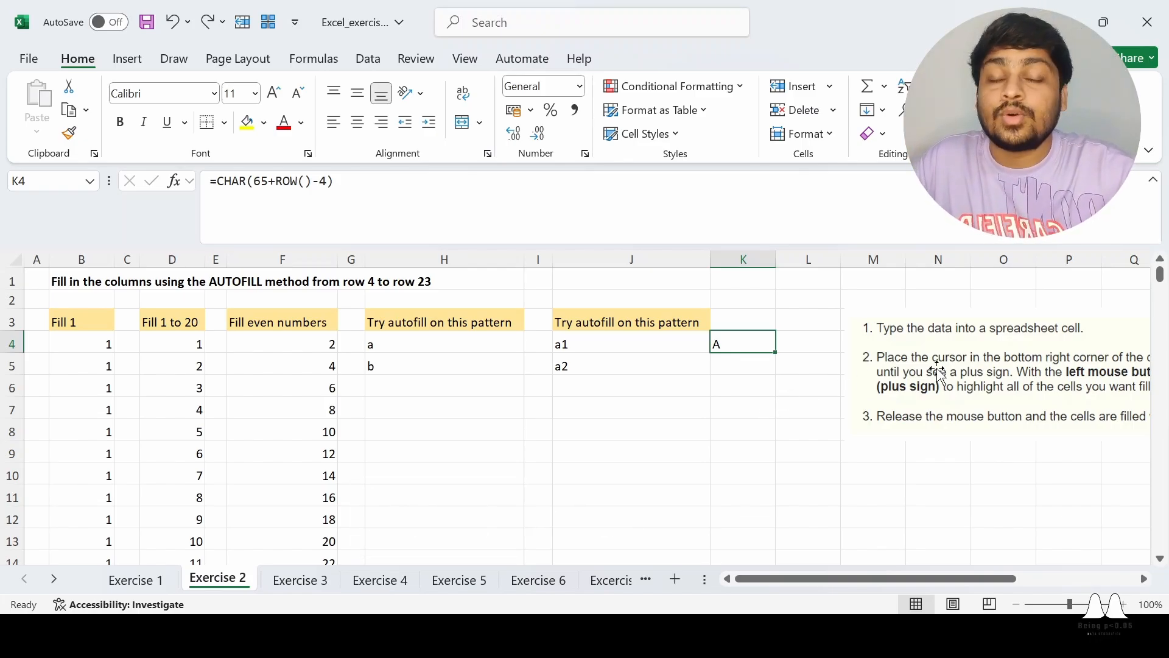
left_click(736, 380)
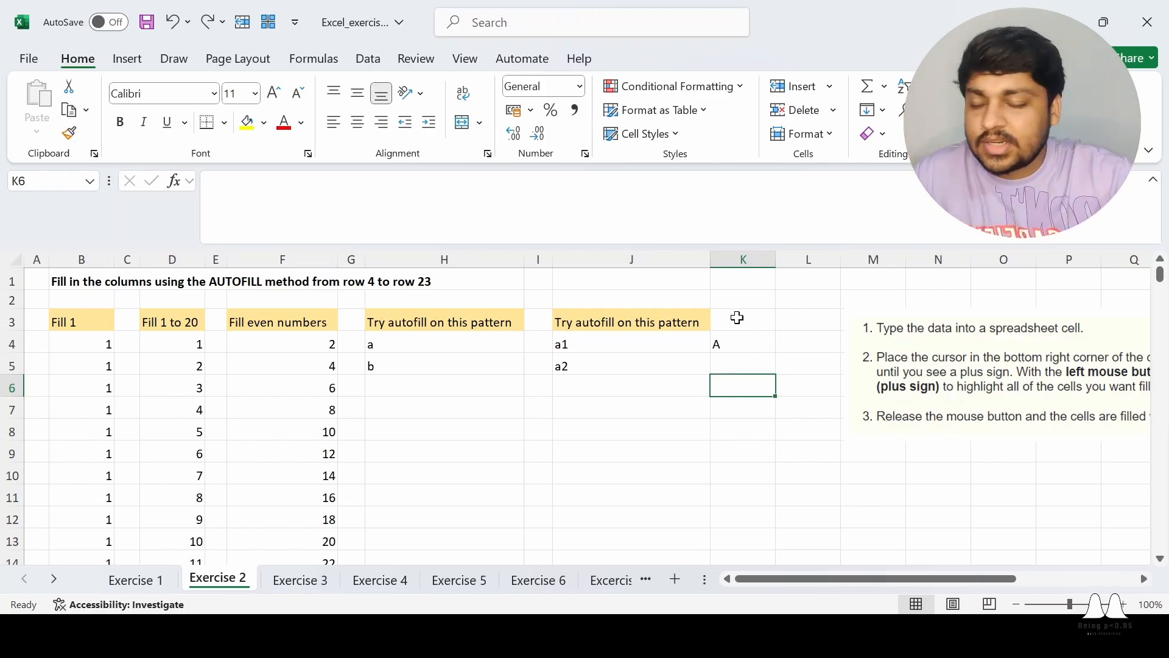
left_click(742, 339)
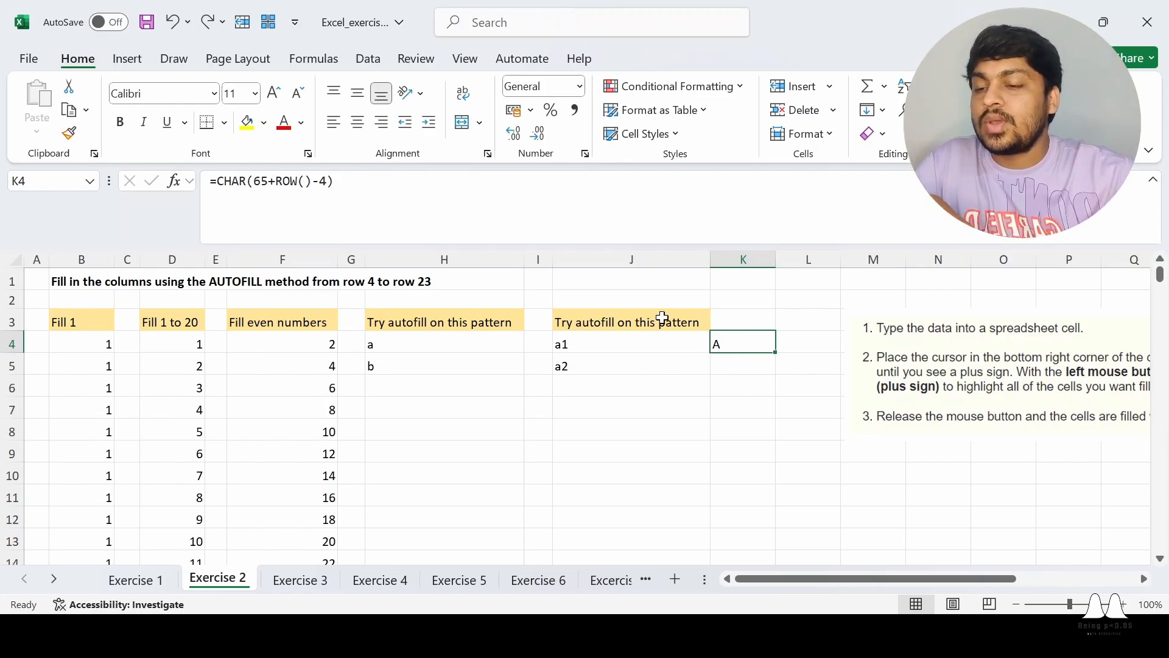
left_click(730, 390)
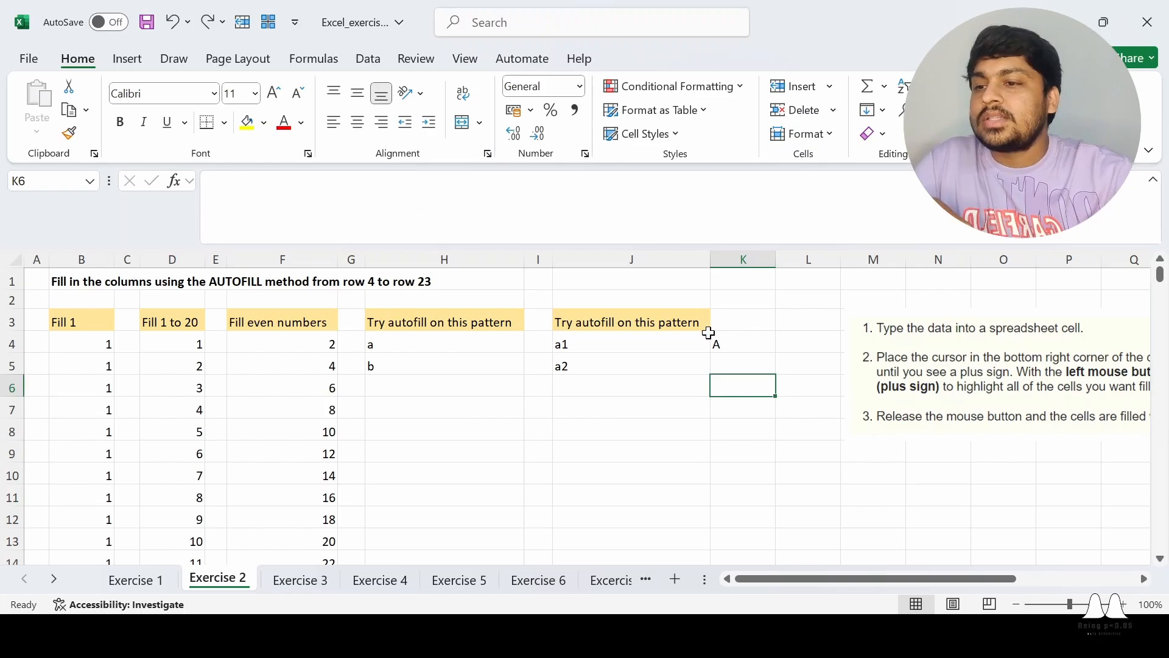
left_click(758, 344)
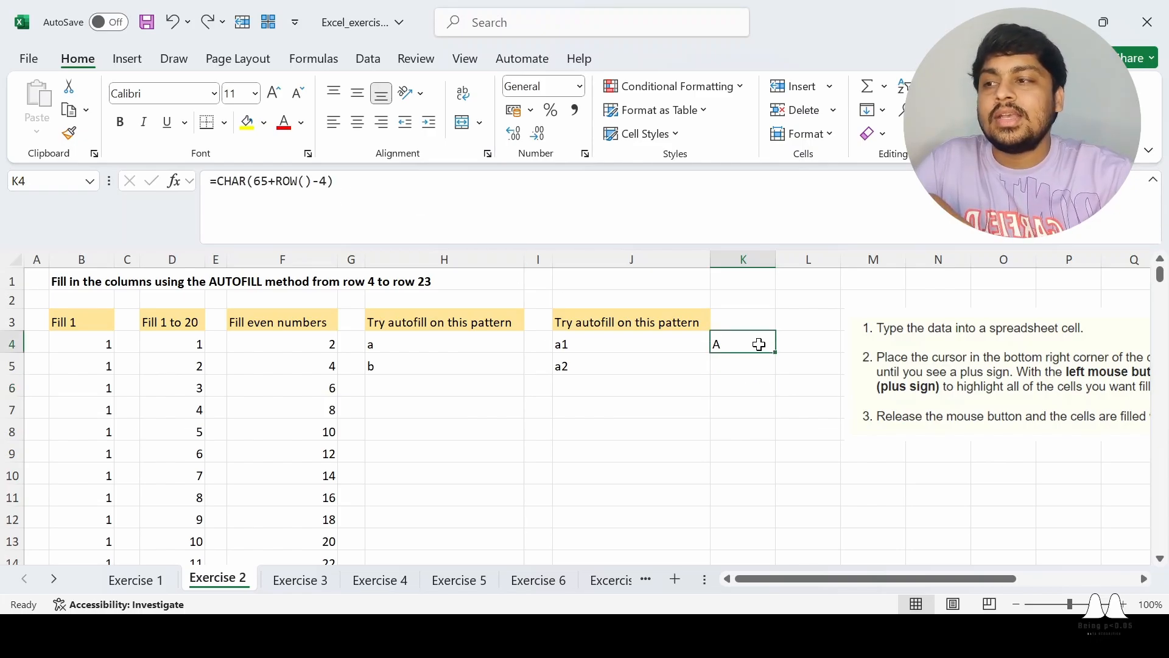
Step: Test the formula =CHAR(65) in cell K7 and delete it again
left_click(755, 402)
type("=")
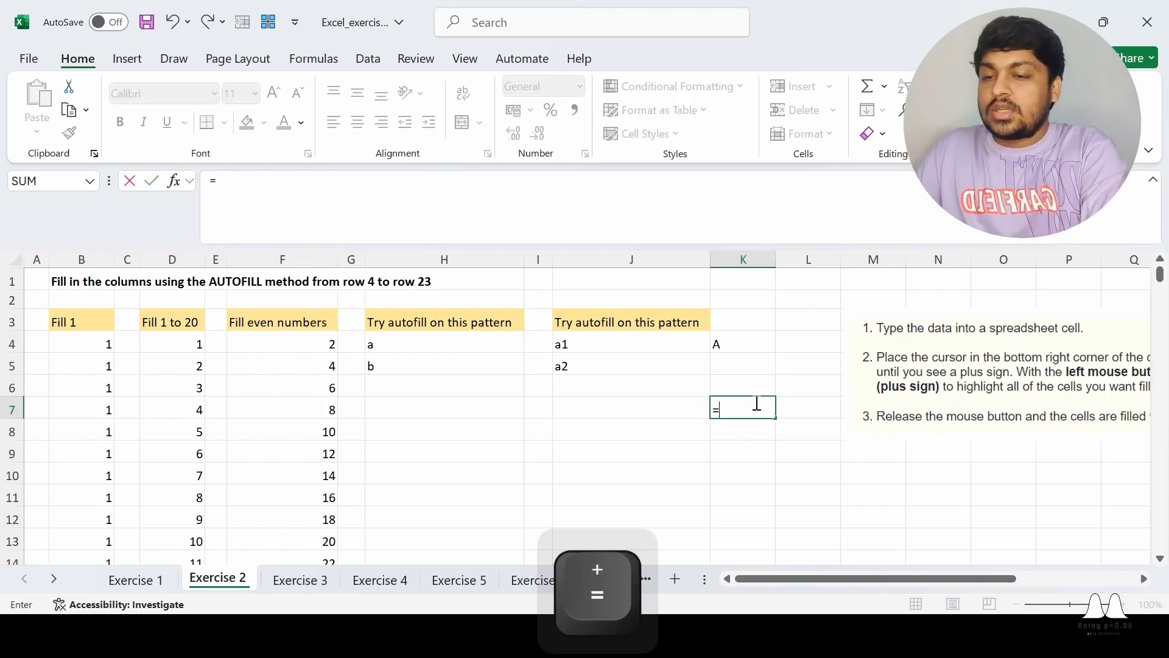
type("ch")
key("Tab")
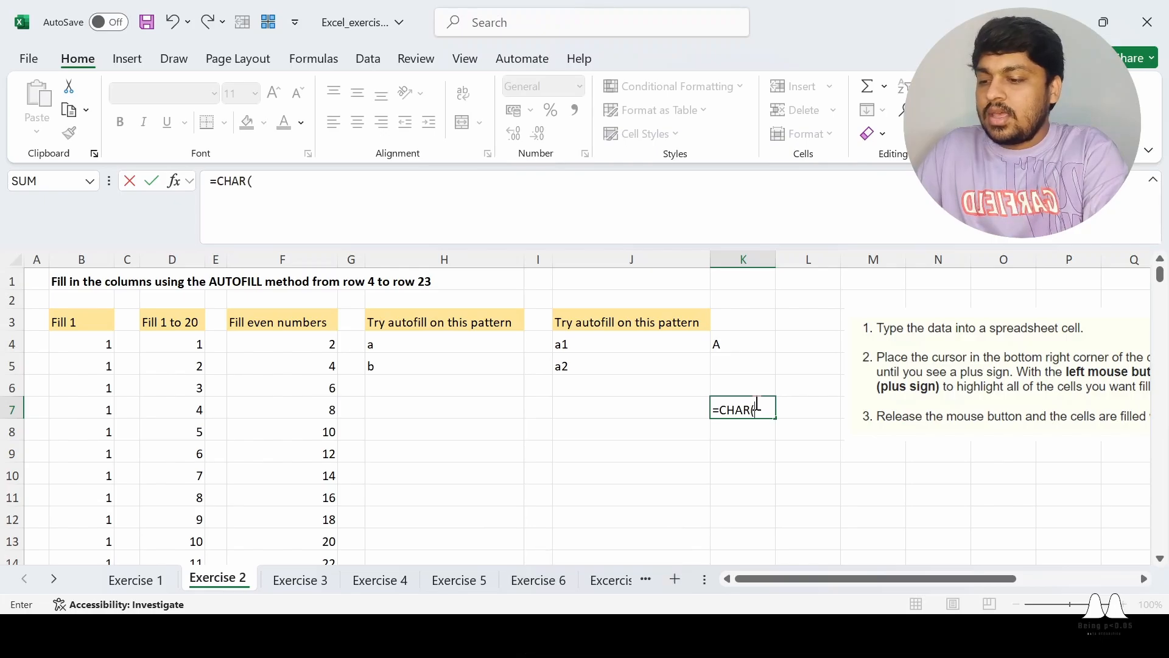
type("65)")
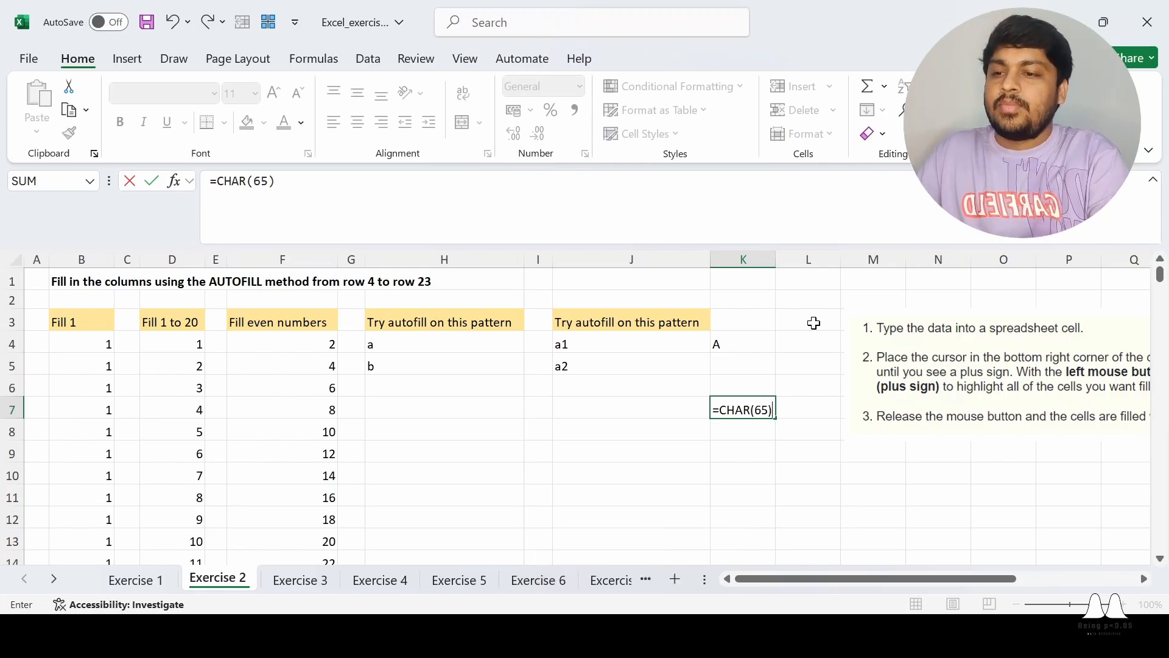
key("Return")
left_click(760, 407)
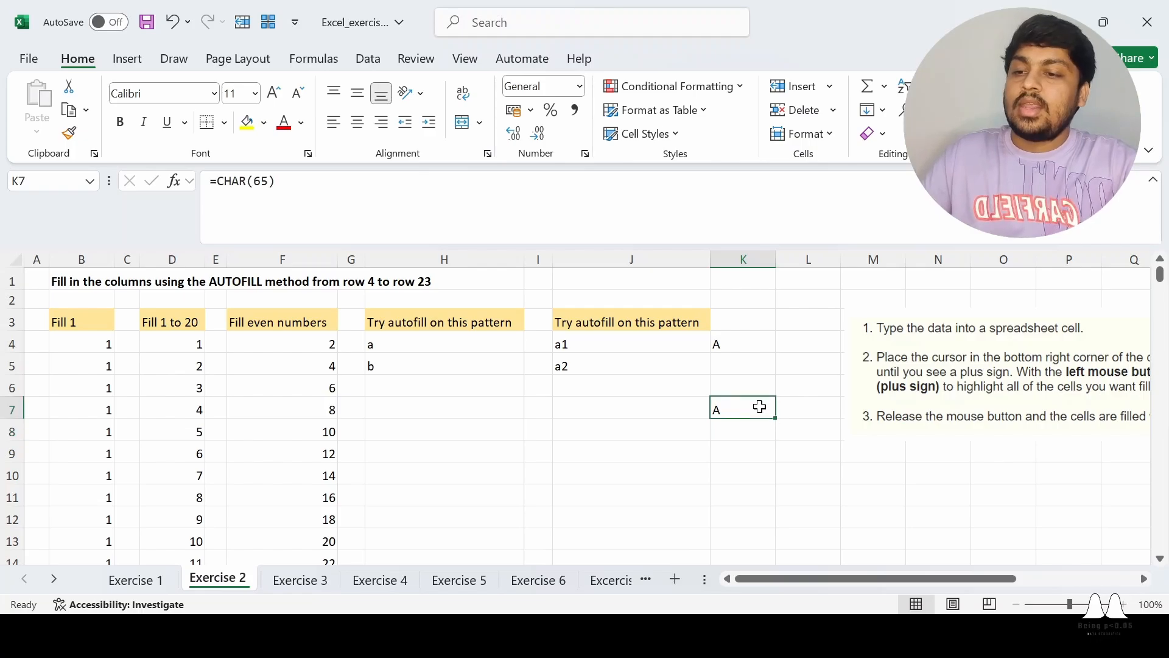
key("Delete")
Step: Highlight the -4 term in K4's formula for inspection, and clear the formula from K4
left_click(744, 341)
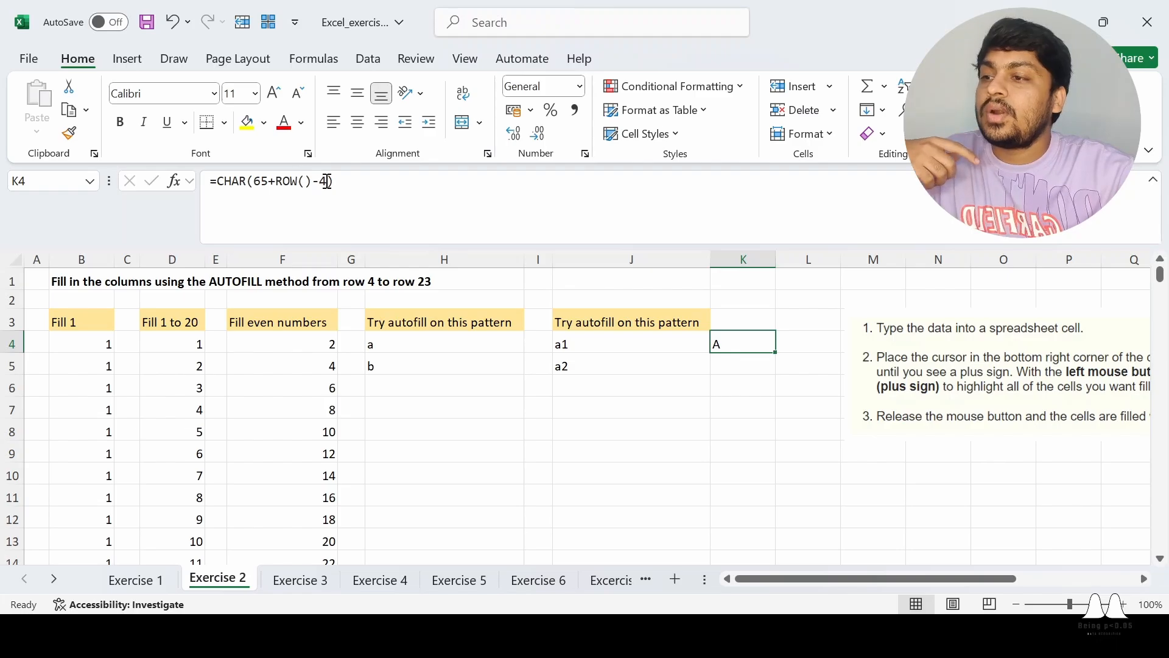
left_click_drag(327, 182, 315, 181)
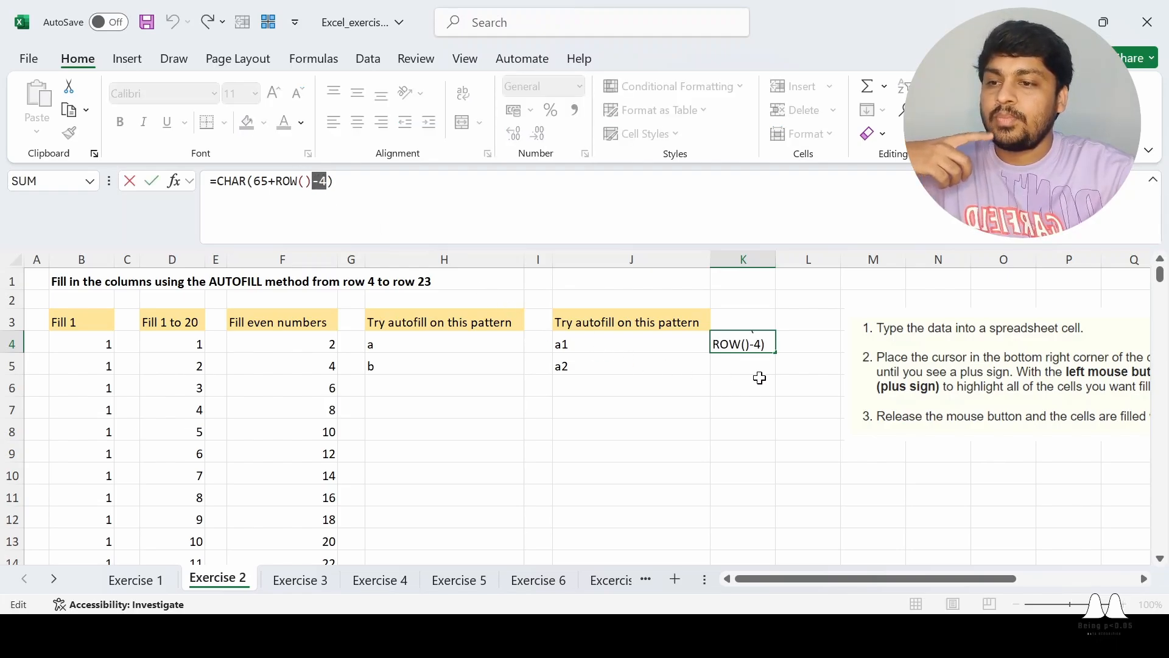
left_click(778, 379)
left_click(750, 340)
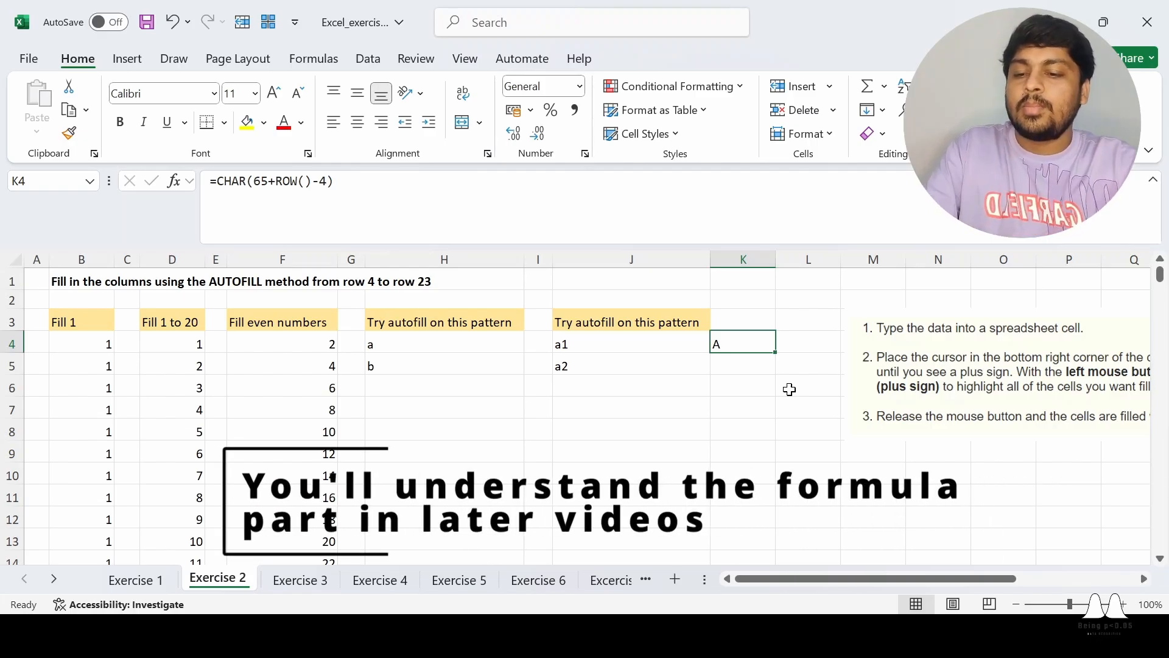
key("Delete")
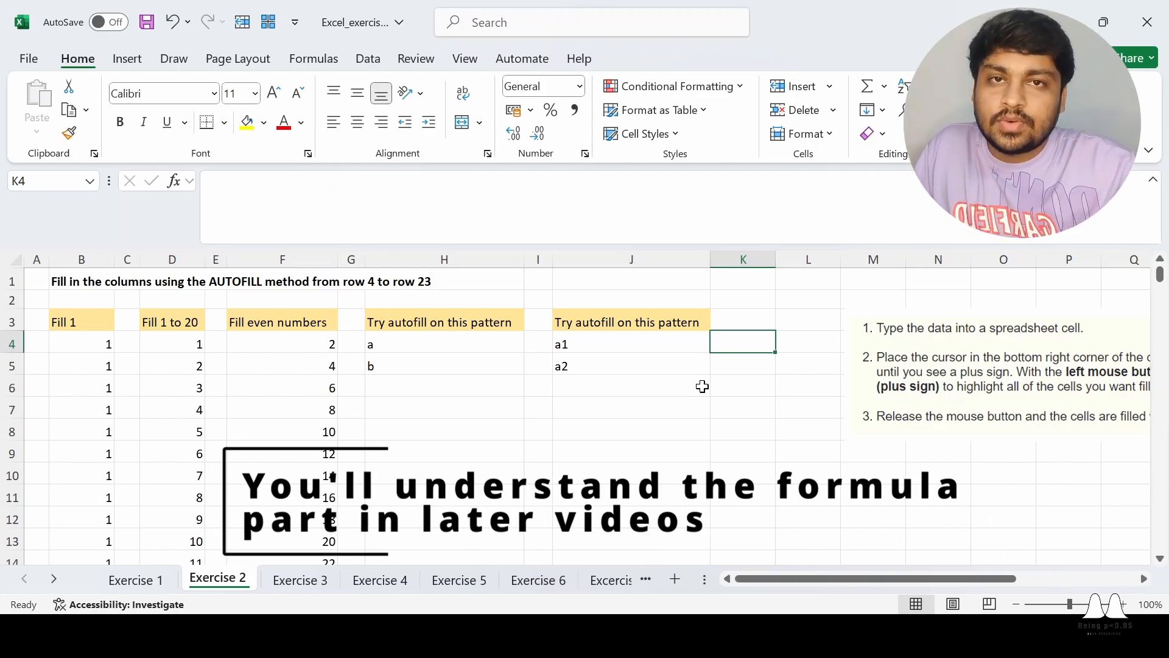
Step: Autofill the a, b pattern from H4:H5 down column H alongside the filled number columns
left_click_drag(444, 346, 446, 358)
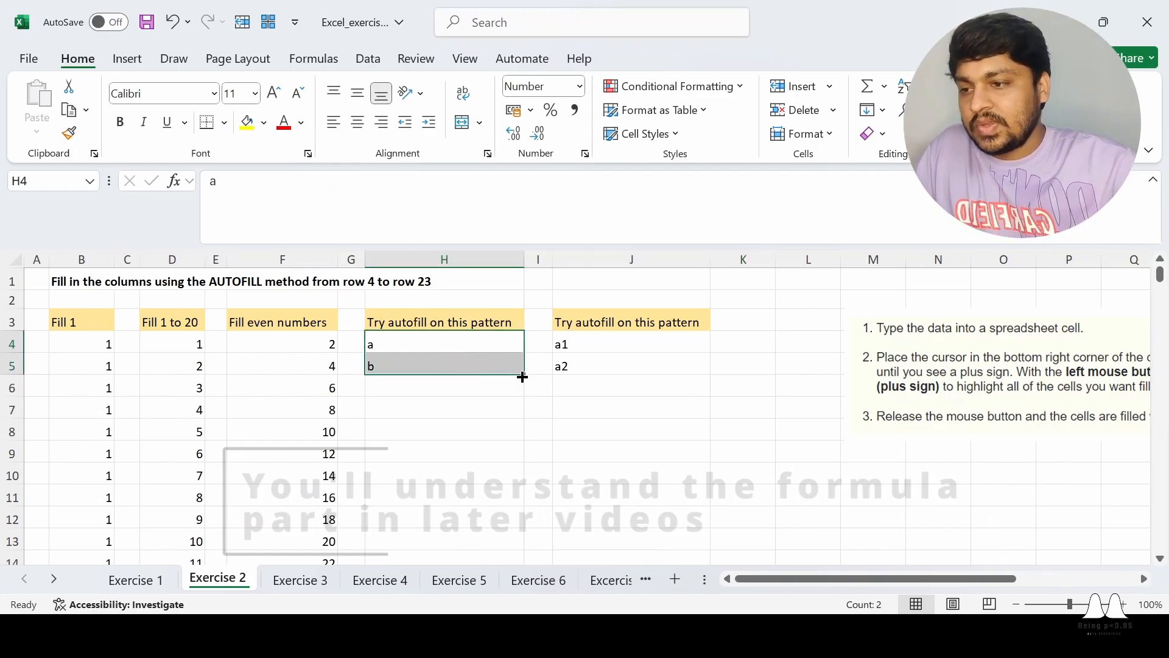
left_click_drag(524, 373, 503, 453)
scroll(799, 463, "up", 4)
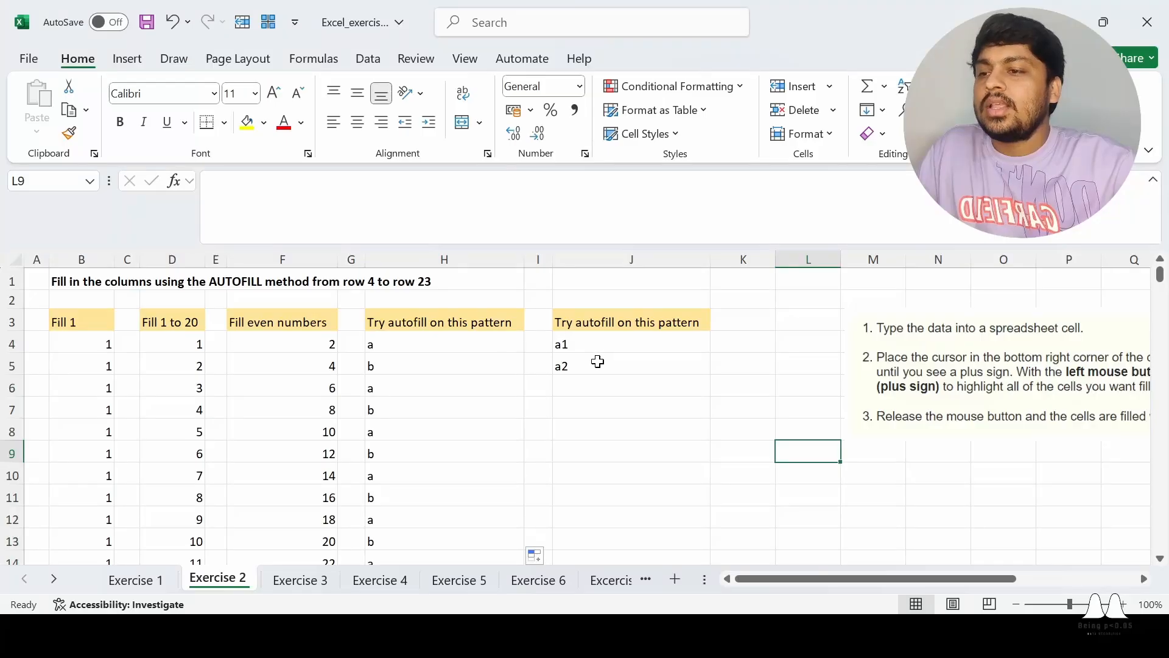
Step: Examine the starting values a1 and a2 in cells J4 and J5 of the second pattern column
left_click(593, 344)
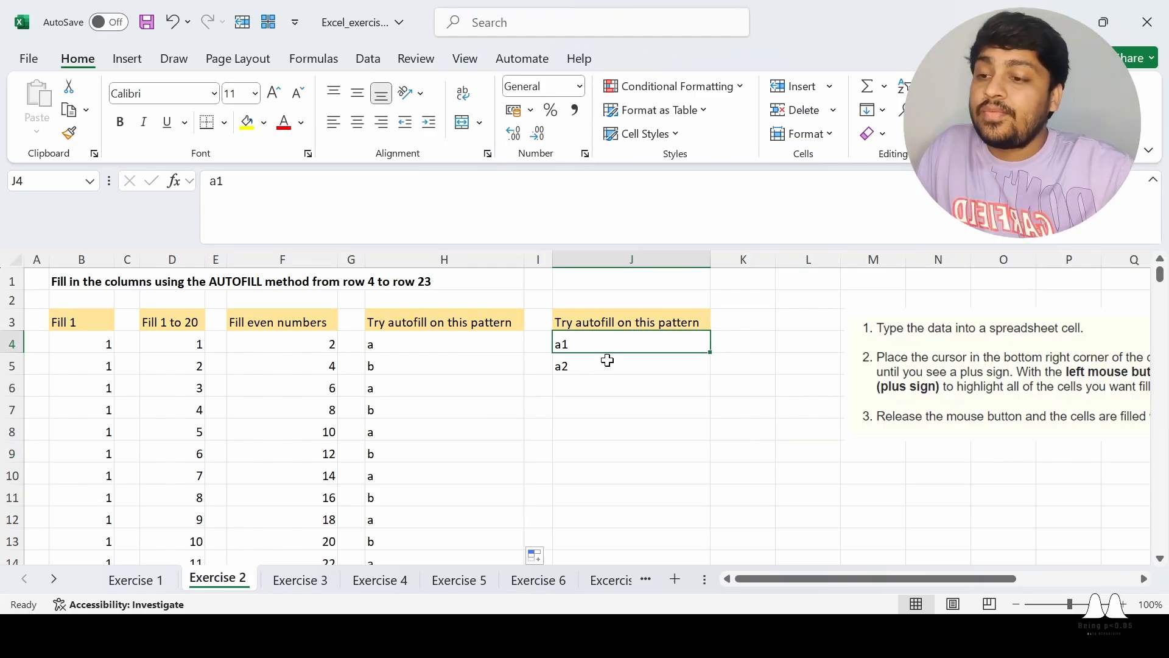
left_click(588, 366)
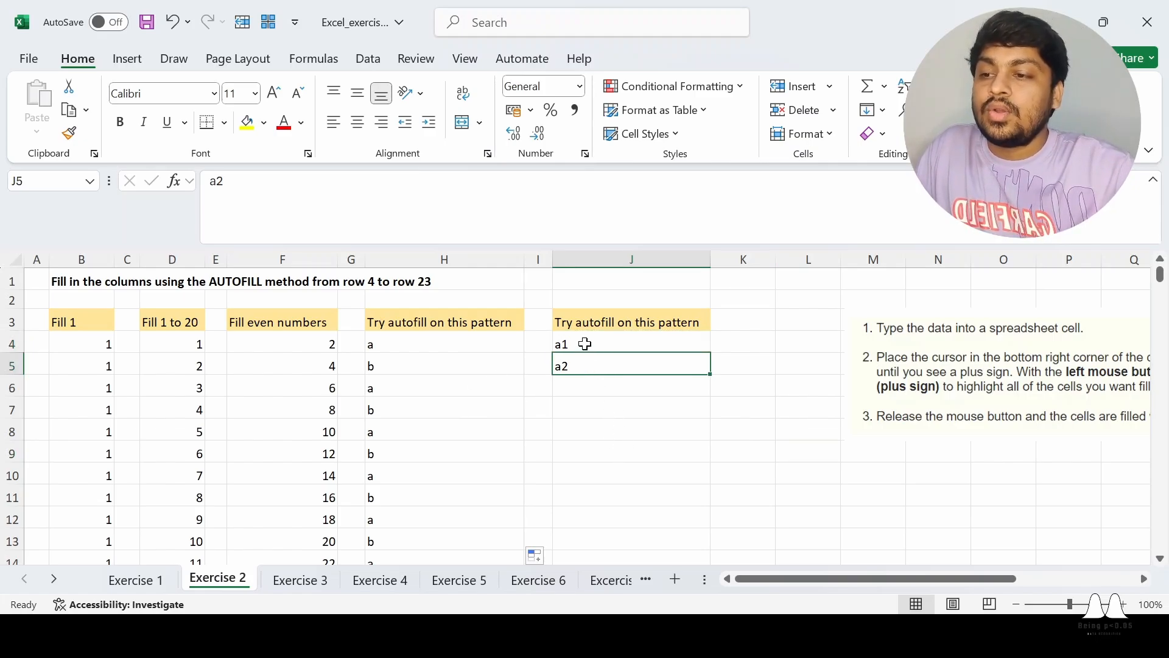
left_click_drag(587, 343, 587, 365)
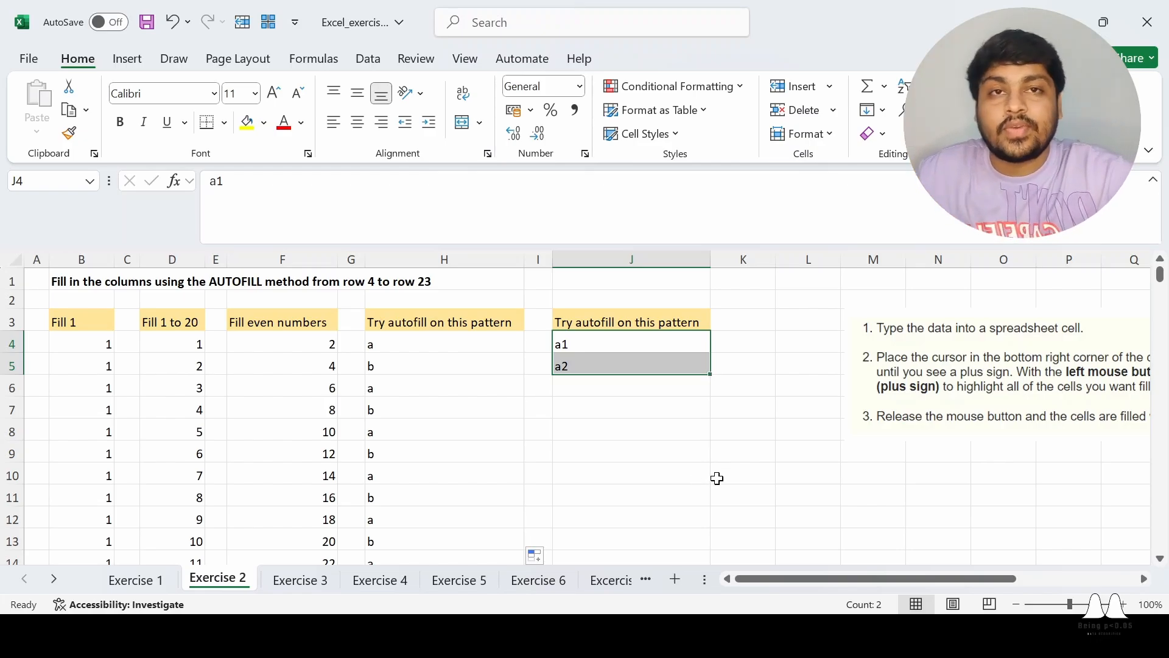
left_click(627, 417)
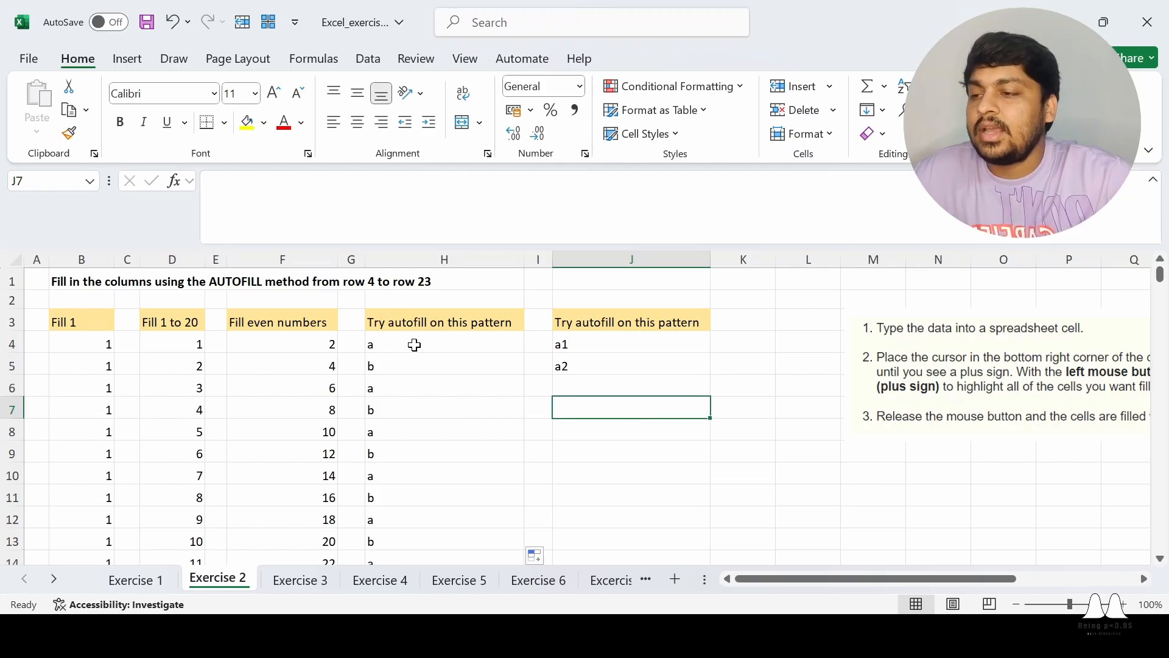
left_click(630, 344)
left_click(603, 372)
left_click(589, 344)
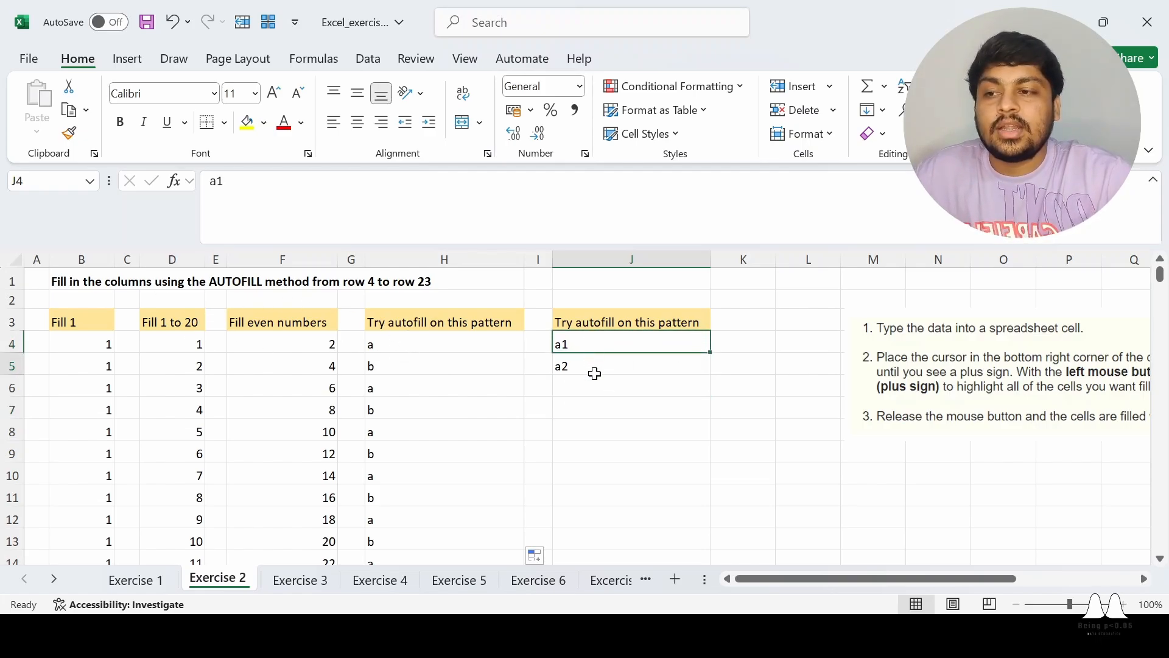
left_click(594, 370)
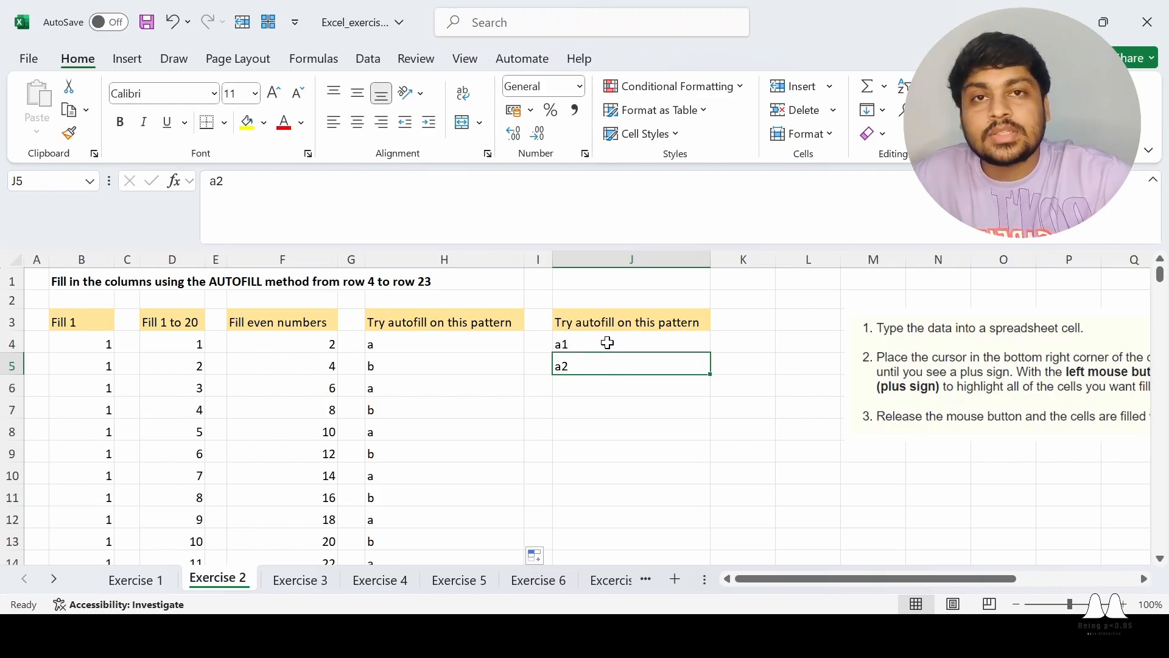
Step: Autofill the a1, a2 pattern from J4:J5 down to J20 and check the filled column
left_click(583, 344)
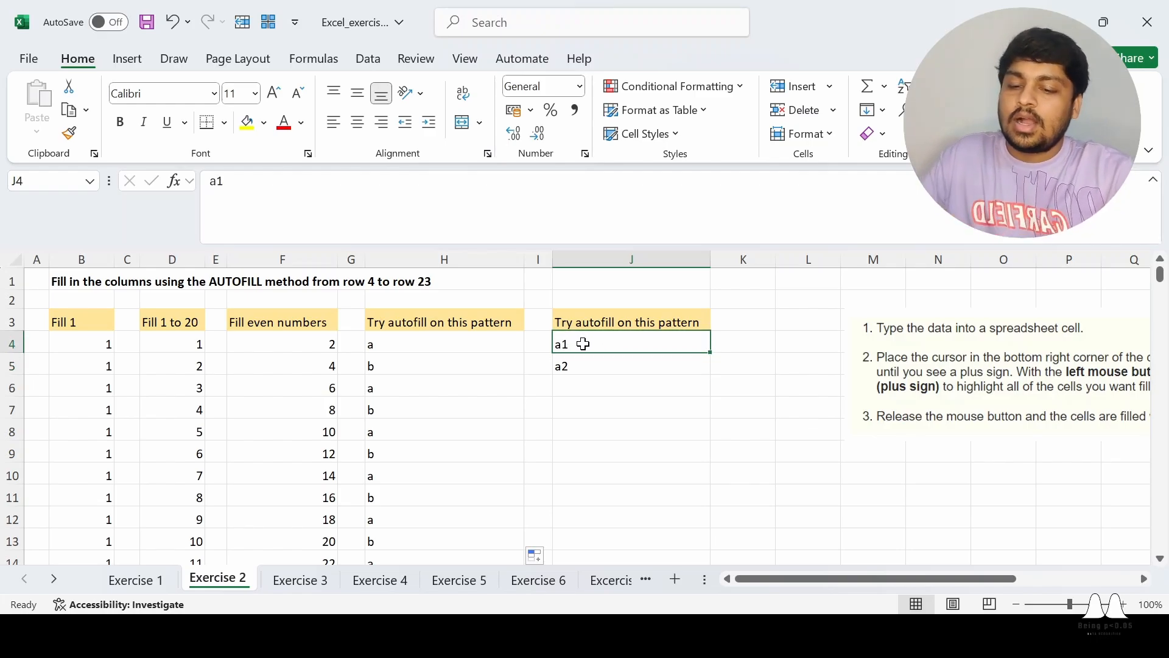
key("shift+Down")
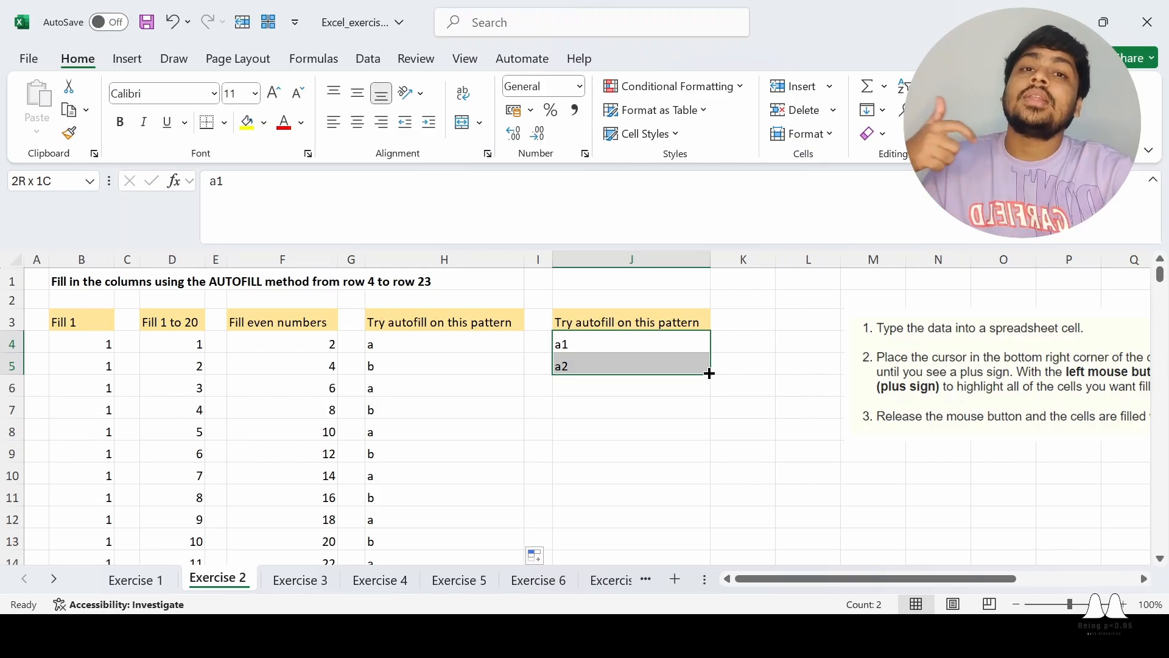
left_click_drag(710, 376, 694, 483)
scroll(819, 470, "up", 4)
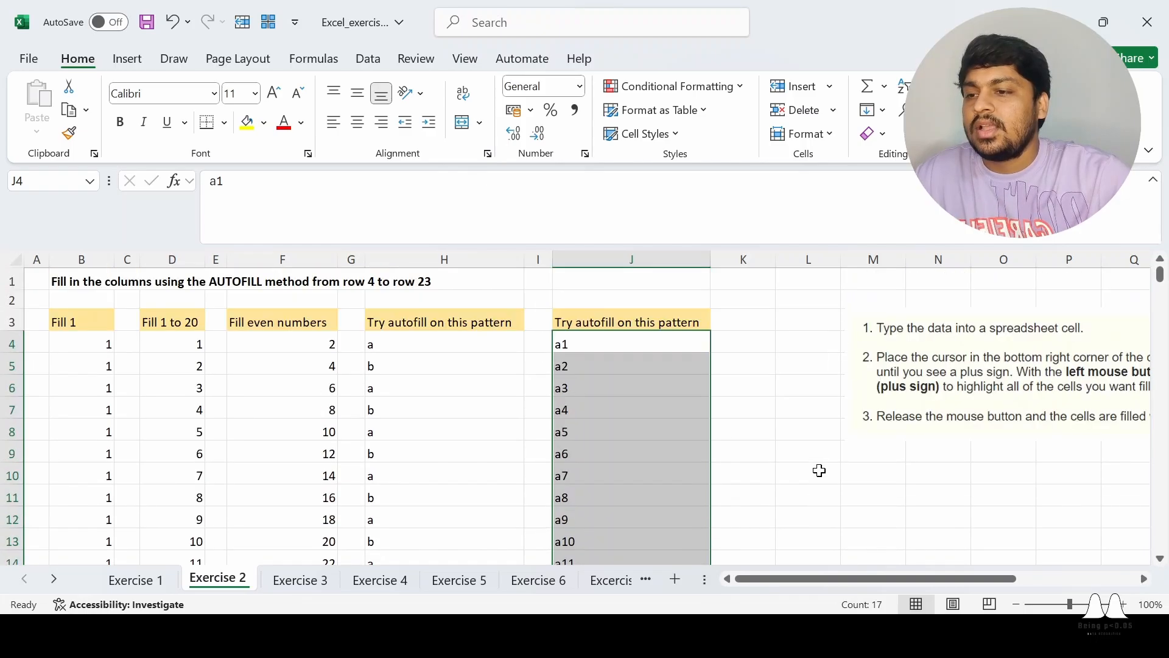
scroll(817, 470, "down", 3)
scroll(676, 404, "up", 3)
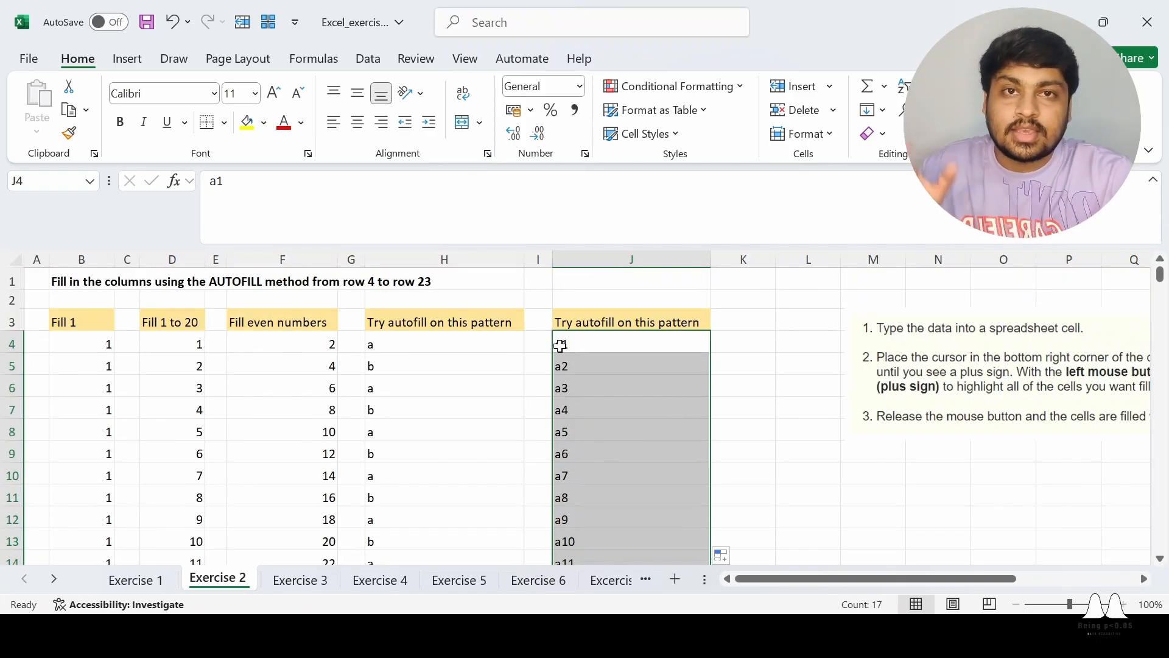
left_click(772, 403)
scroll(772, 403, "down", 2)
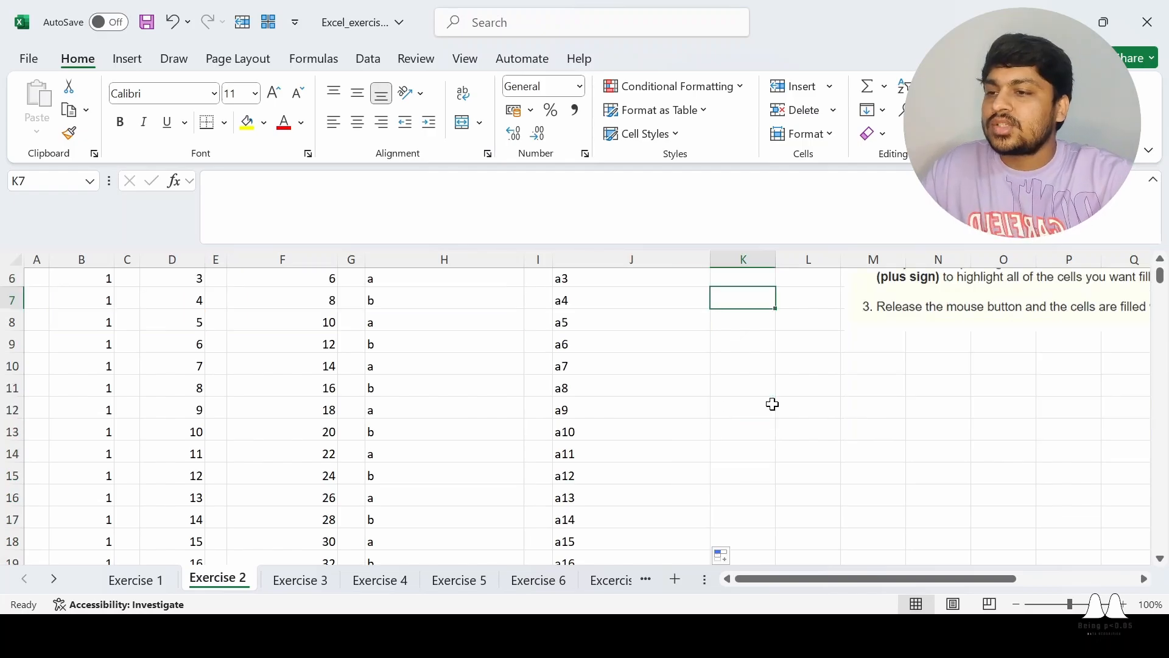
scroll(772, 403, "up", 2)
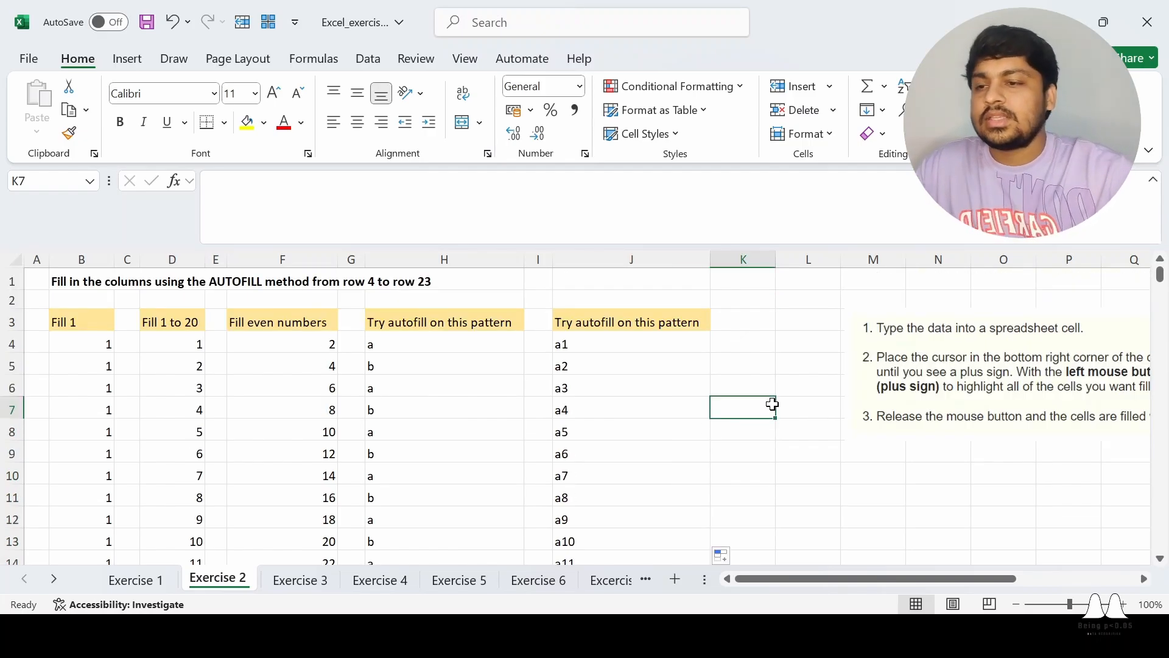